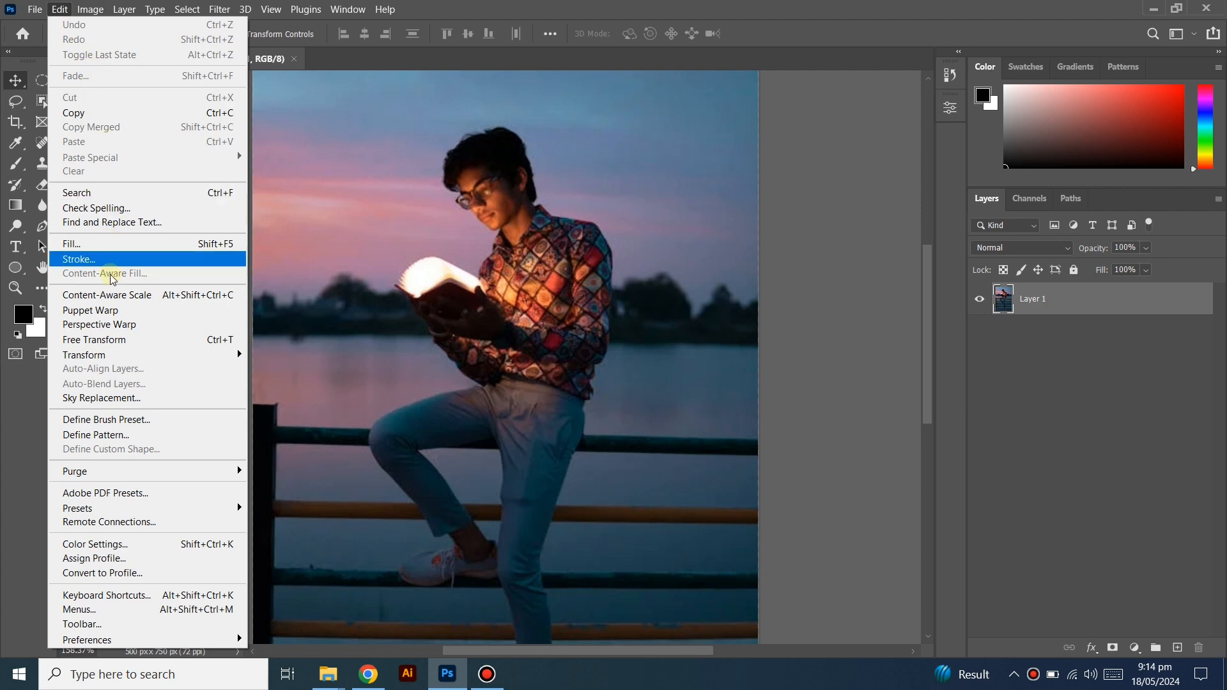
Start a Sky Replacement using the dark blue-purple dusk sky from the Sunsets presets, and flip the sky
left_click(107, 400)
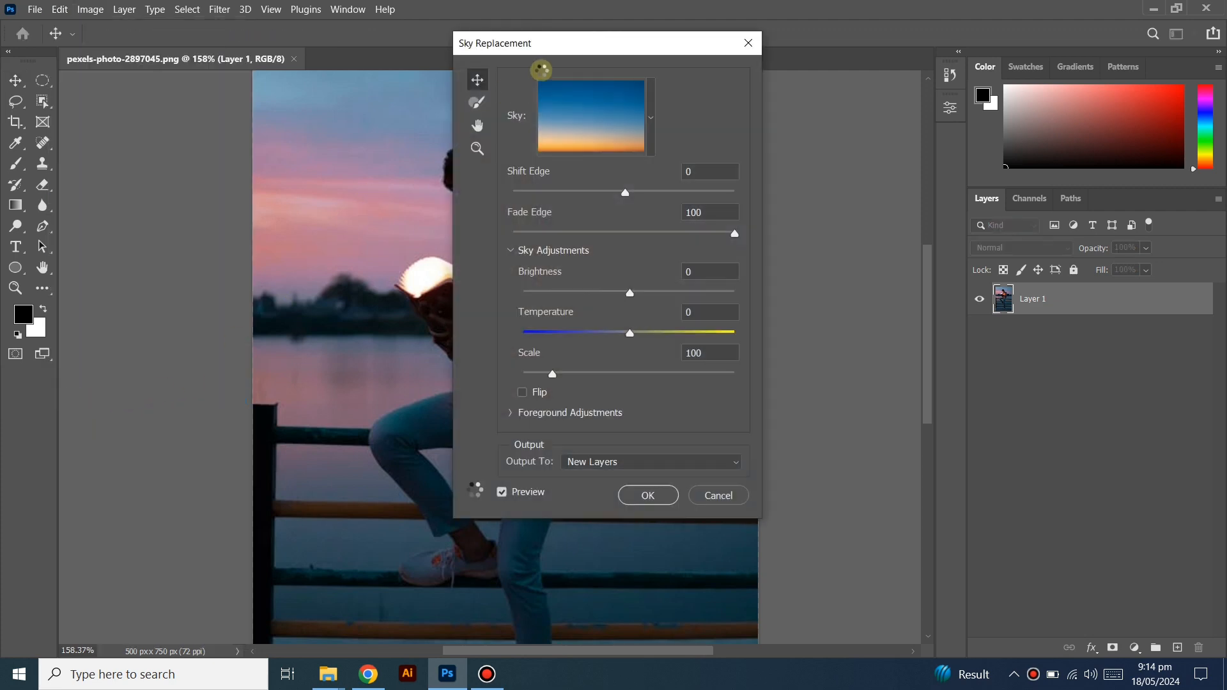
left_click_drag(585, 44, 774, 30)
left_click(842, 113)
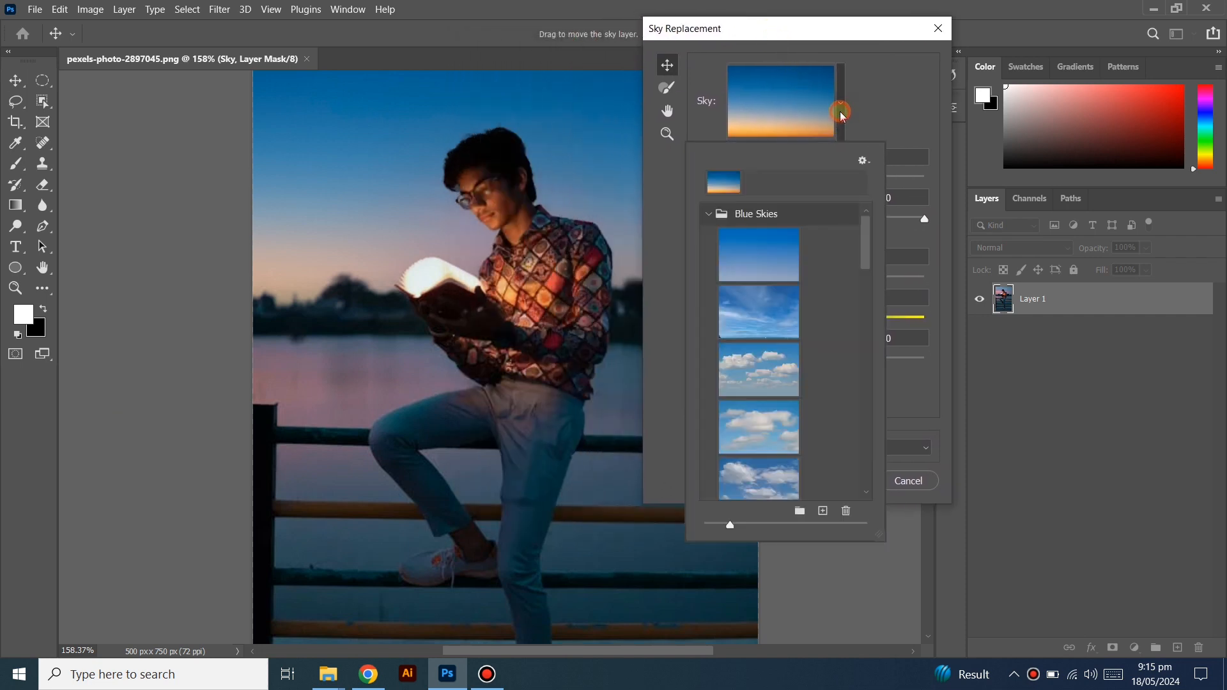
left_click(707, 215)
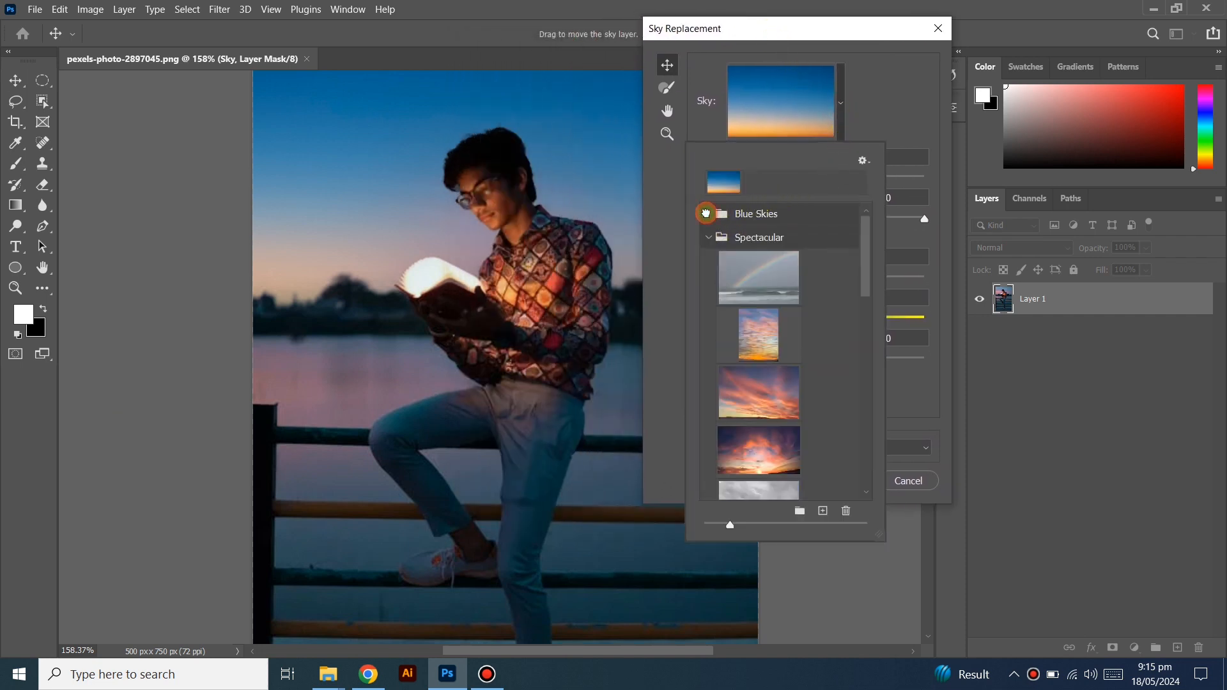
left_click(708, 237)
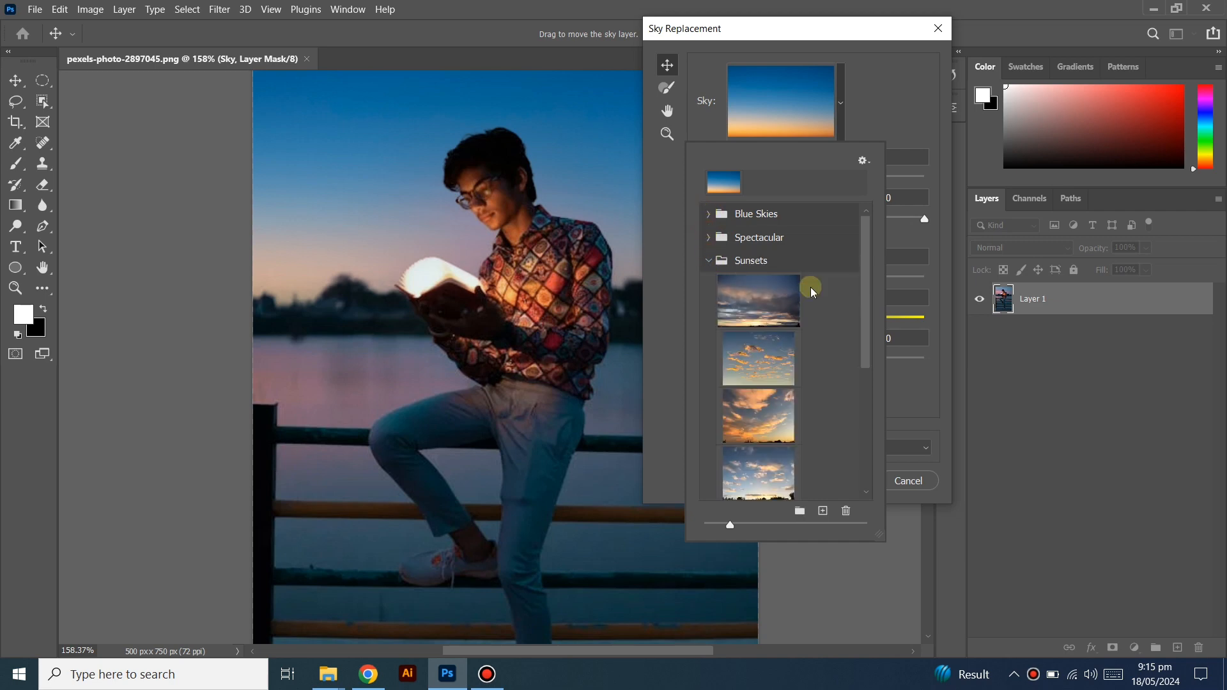
left_click_drag(862, 286, 873, 401)
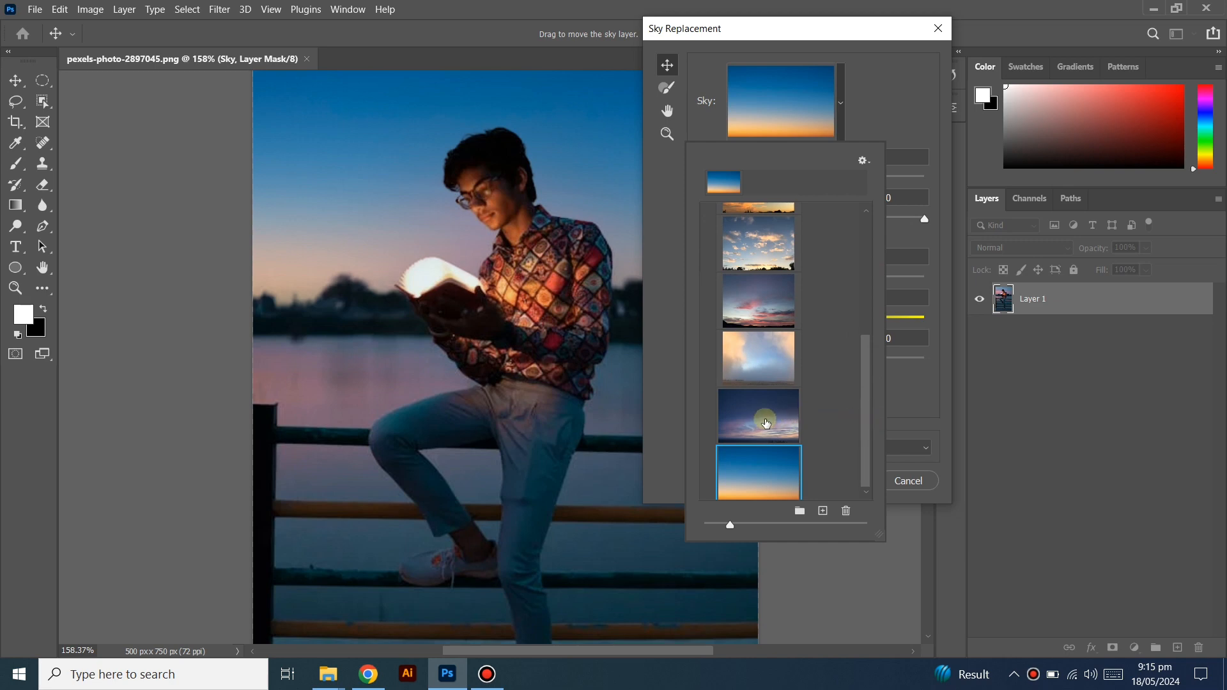
left_click(759, 419)
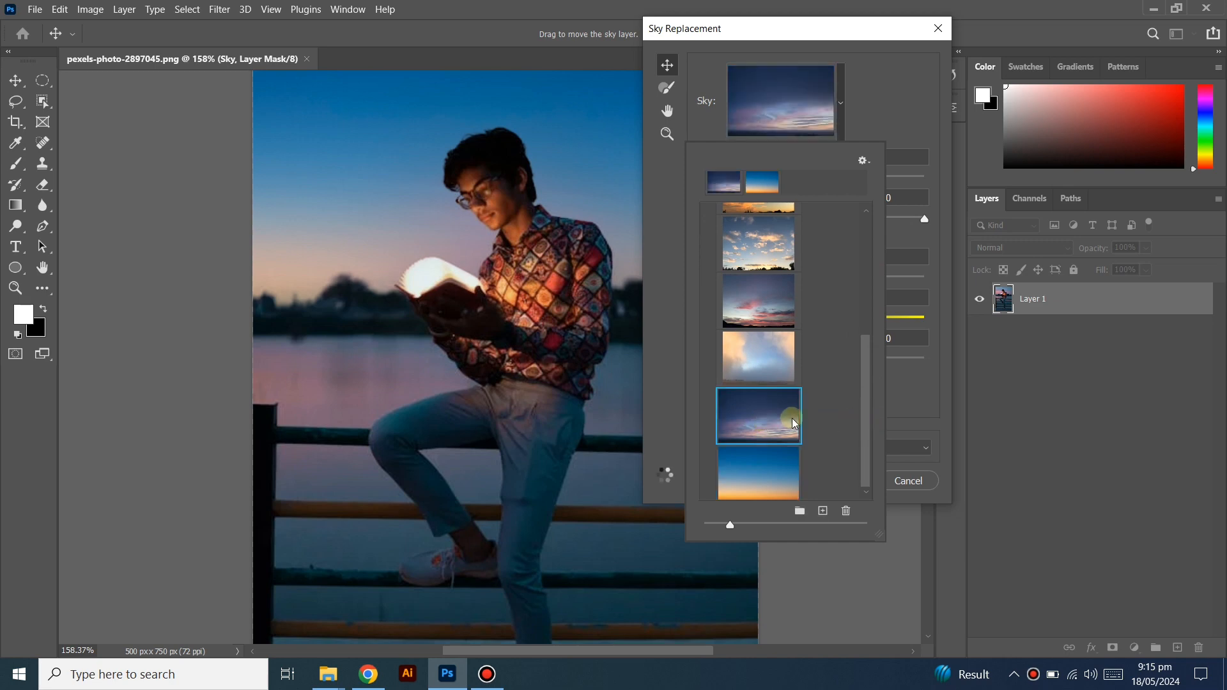
left_click(899, 117)
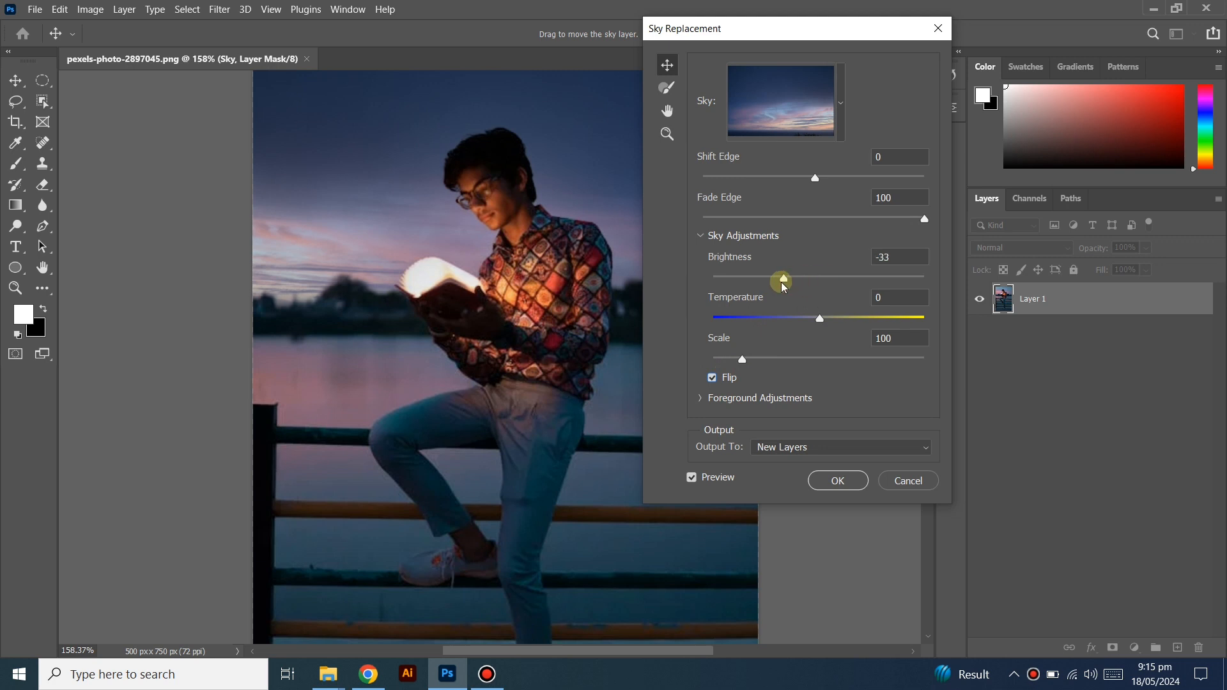
Lower the sky brightness to -58 and set the foreground Lighting Adjustment and Color Adjustment both to 88
left_click_drag(783, 286, 759, 286)
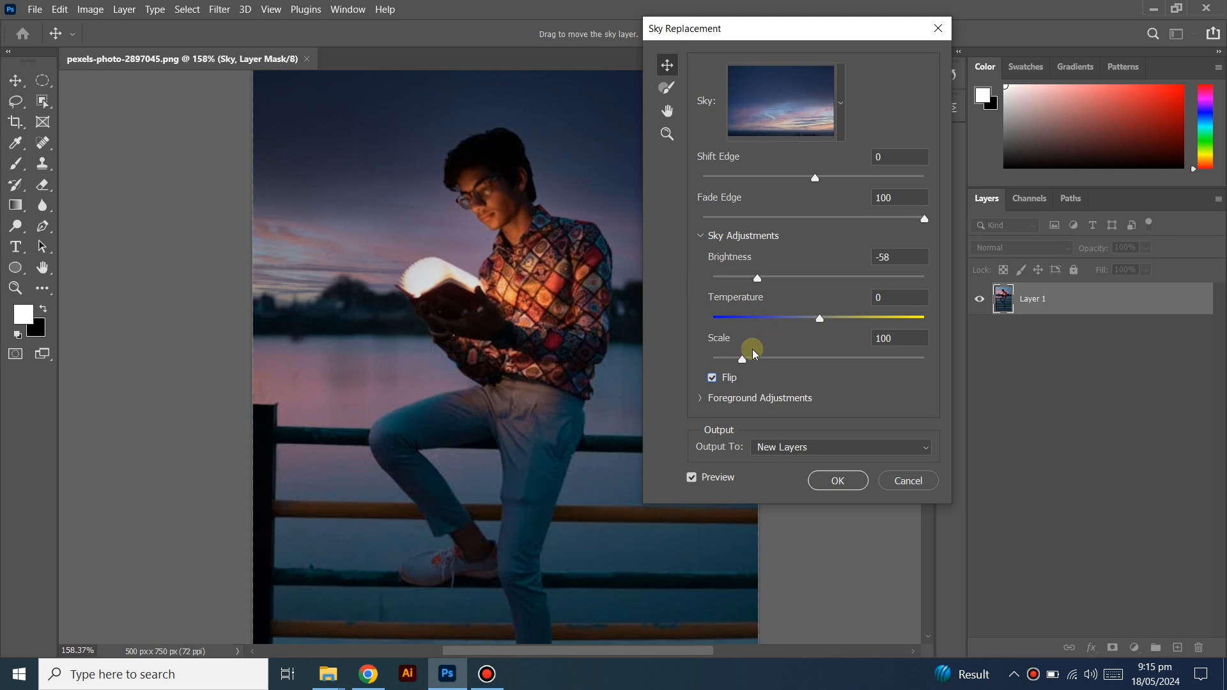
left_click(700, 398)
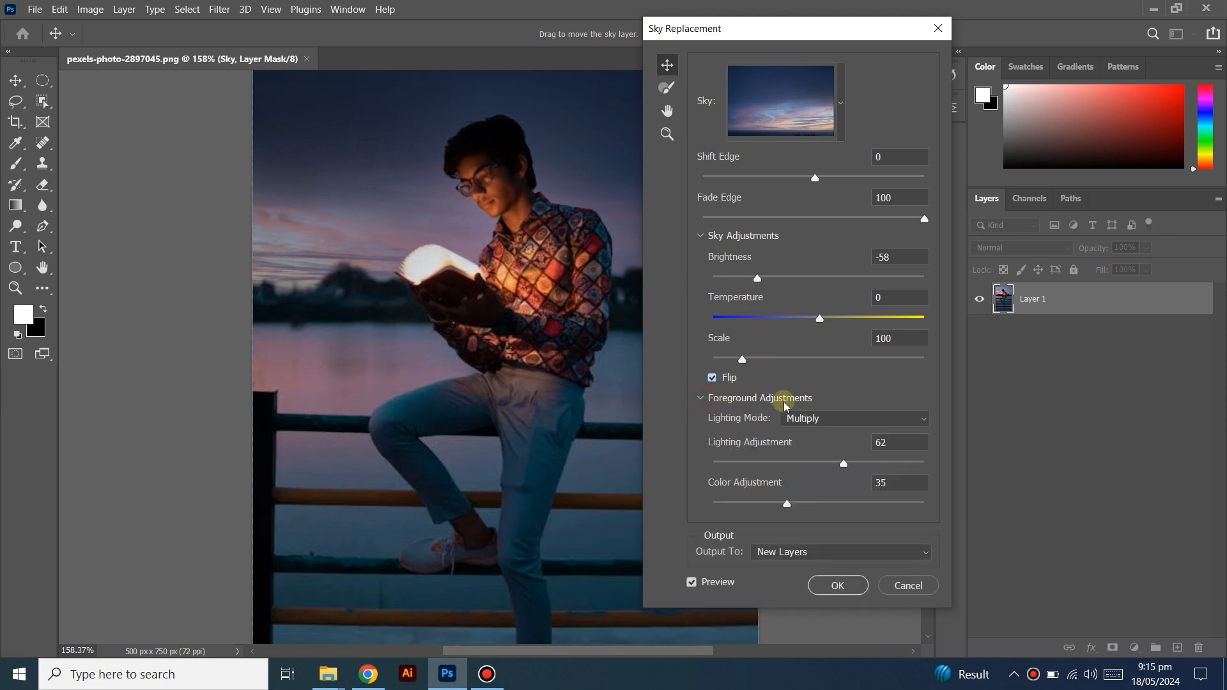
left_click_drag(845, 465, 876, 451)
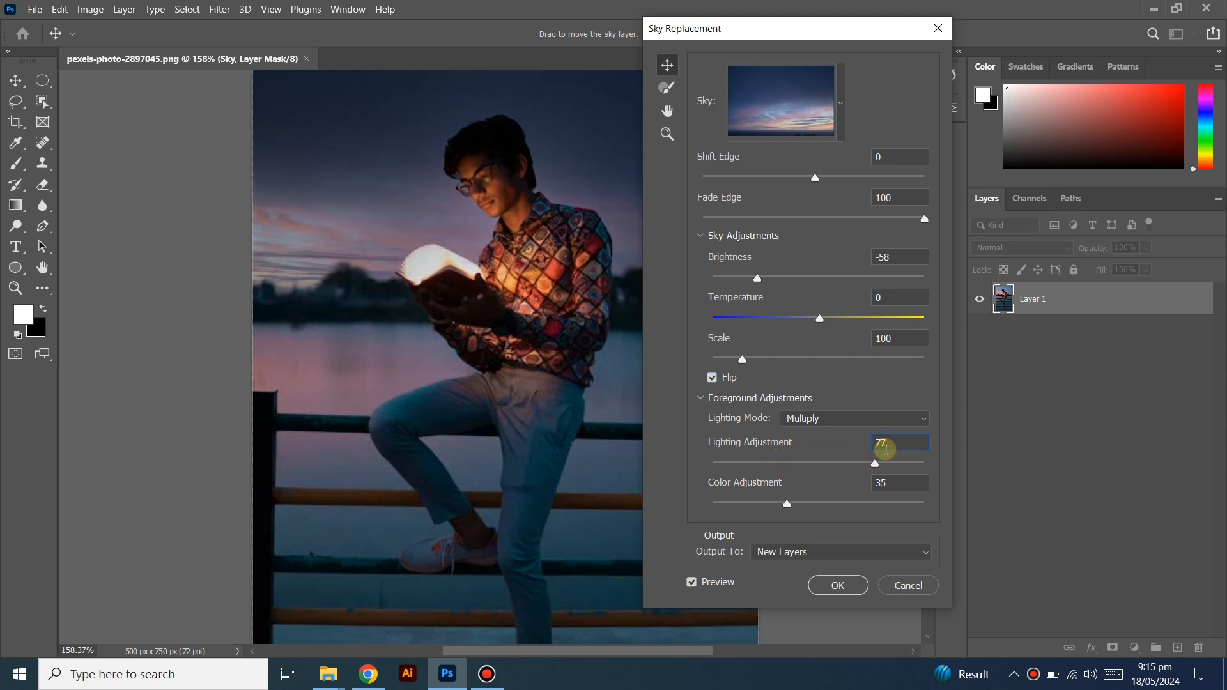
left_click_drag(872, 464, 900, 461)
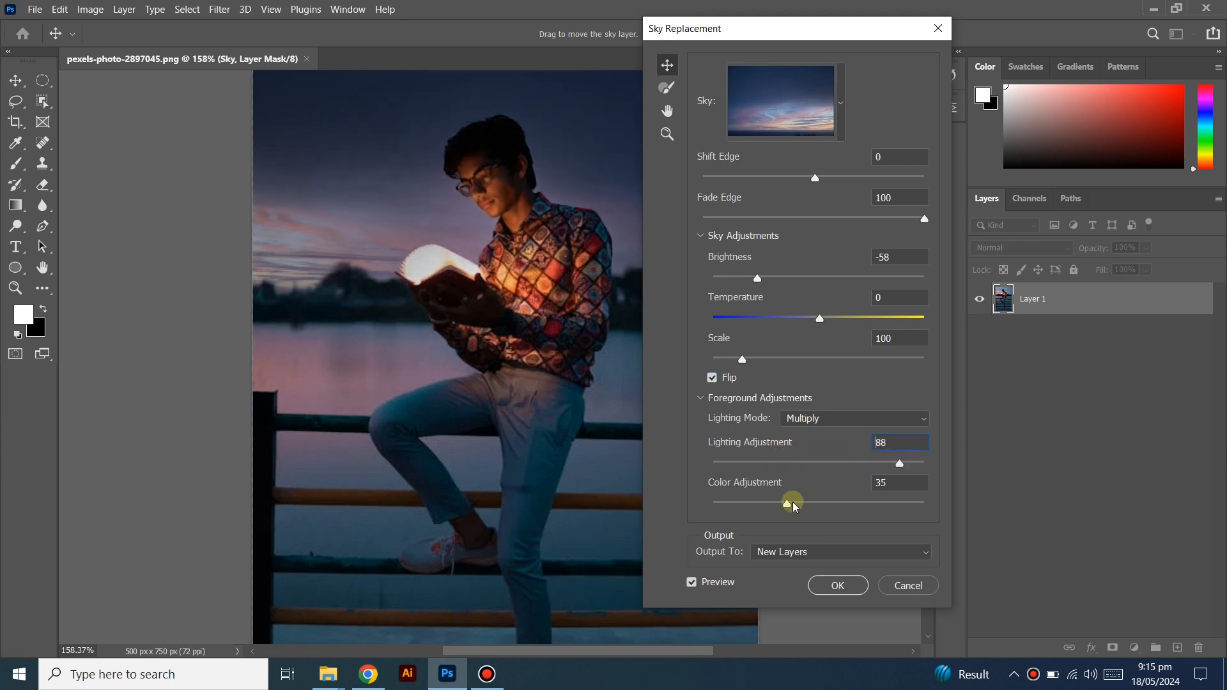
left_click_drag(790, 506, 889, 507)
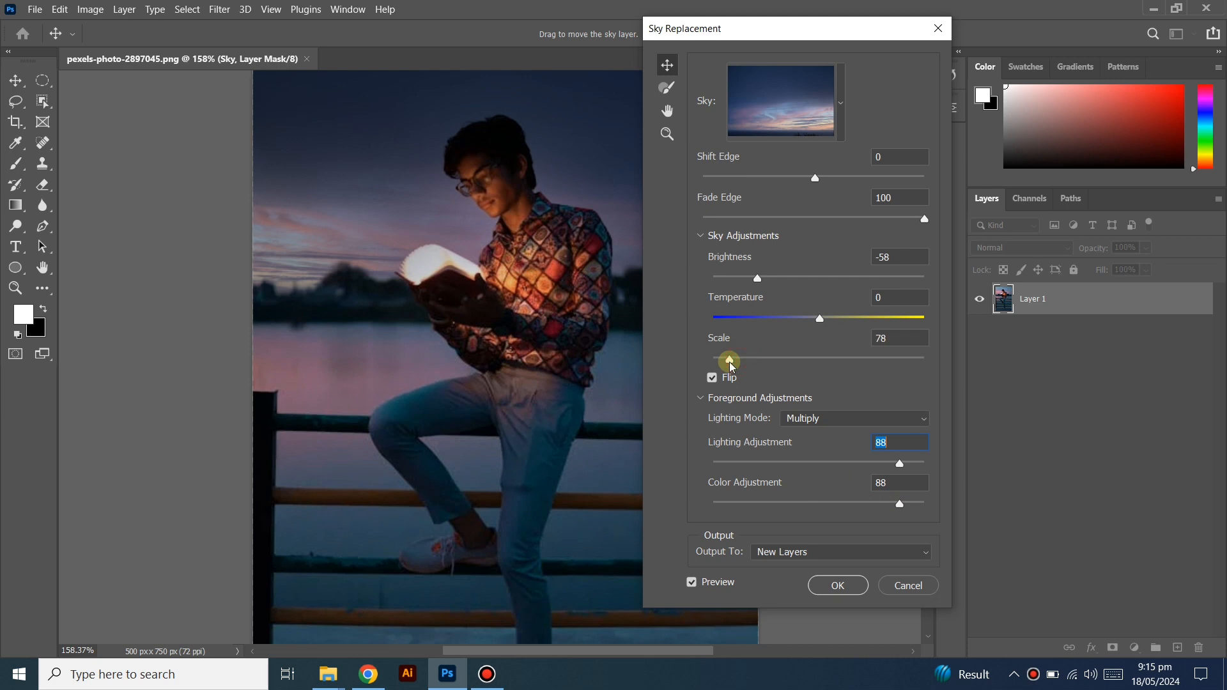
Set the sky's scale to 175 and brightness to -92, apply the replacement to new layers, and collapse the resulting group
left_click_drag(732, 365, 792, 366)
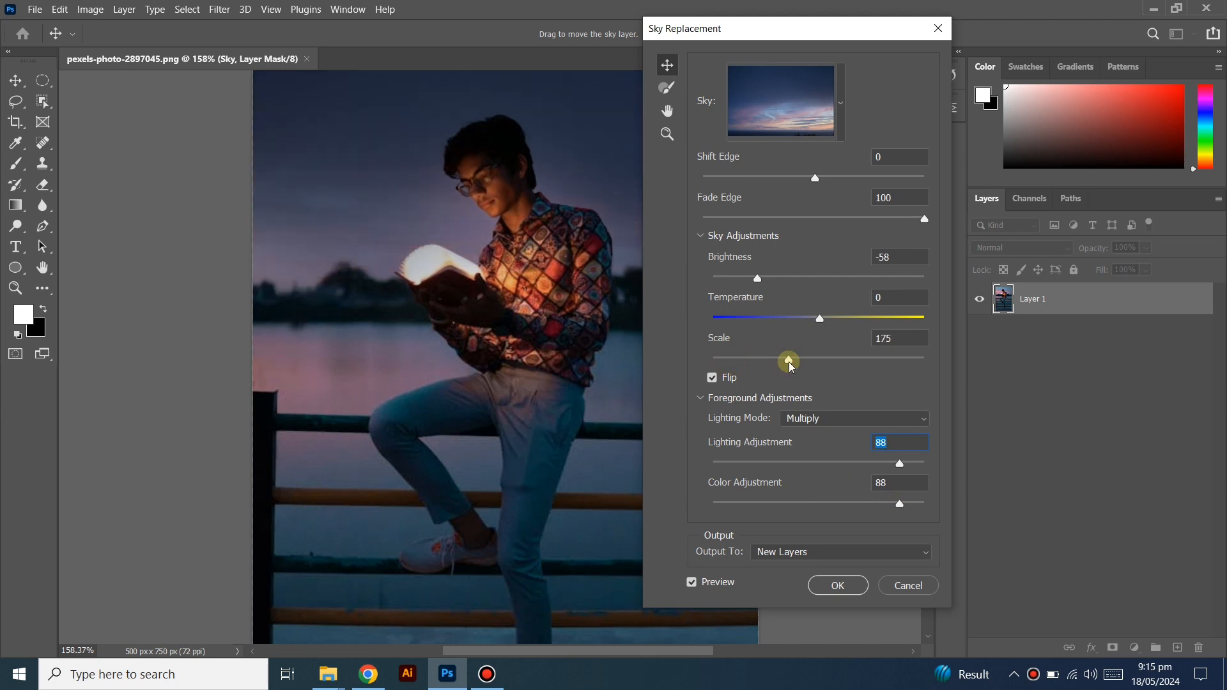
left_click_drag(743, 277, 720, 278)
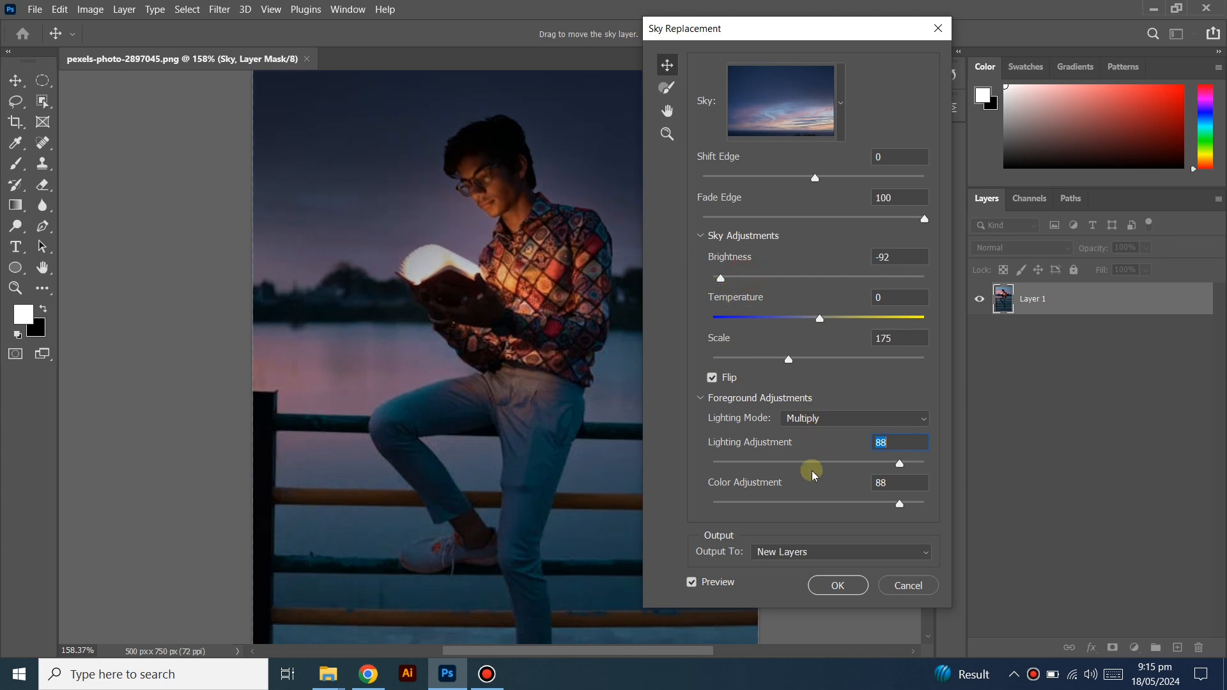
left_click(831, 586)
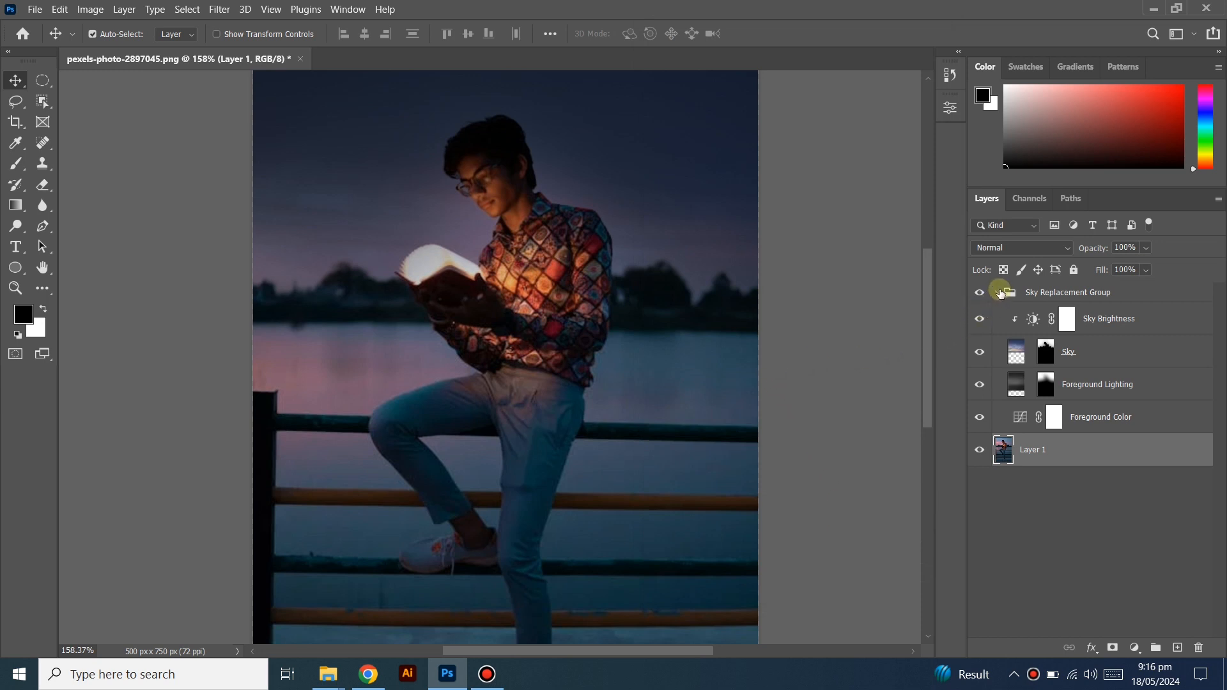
left_click(998, 292)
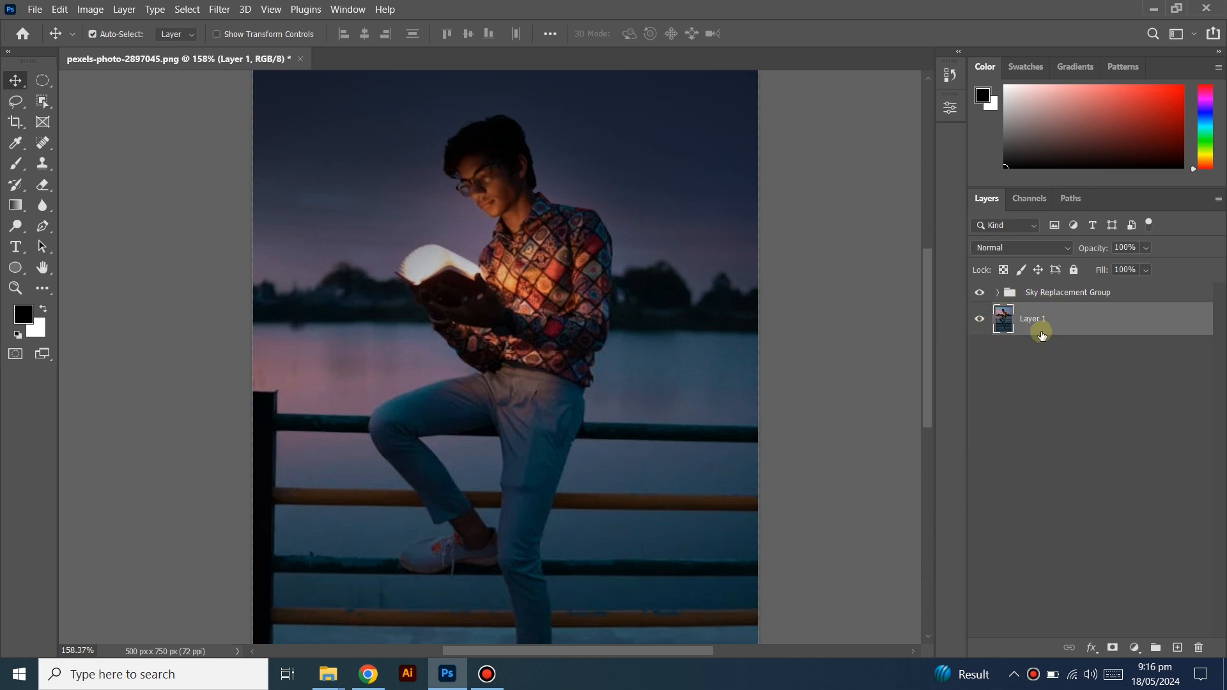
Add a Curves adjustment layer directly above Layer 1 and pull the RGB midtones down to darken the photo
left_click(1145, 639)
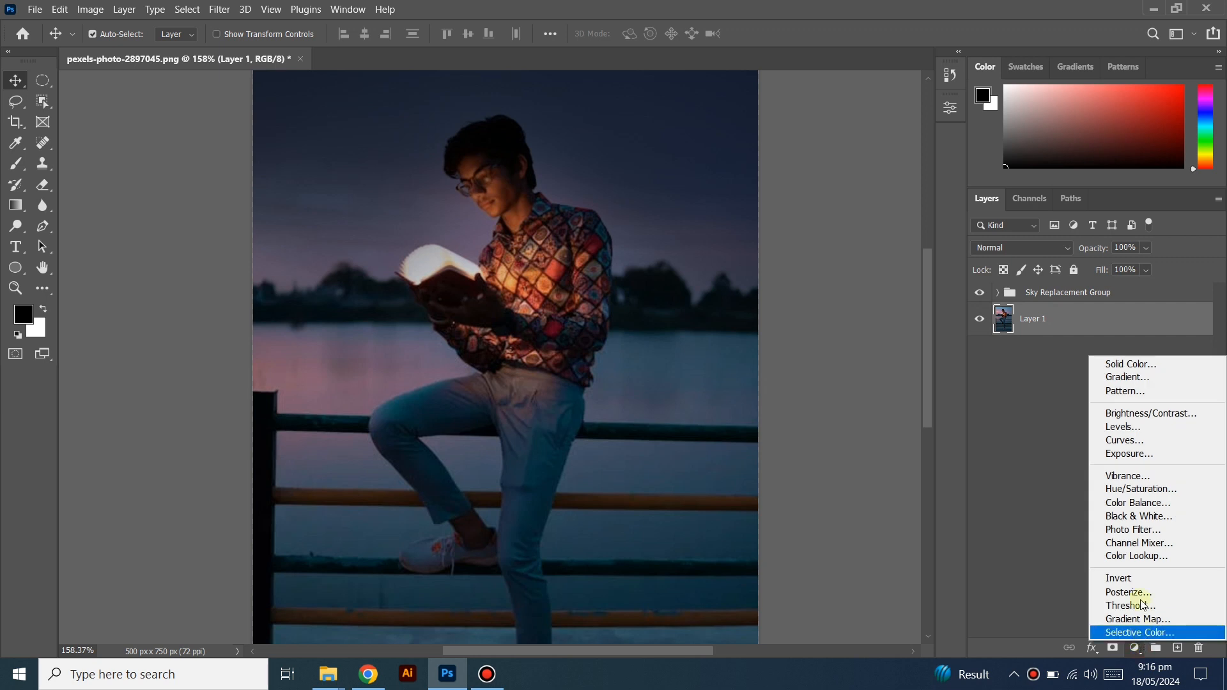
left_click(1141, 441)
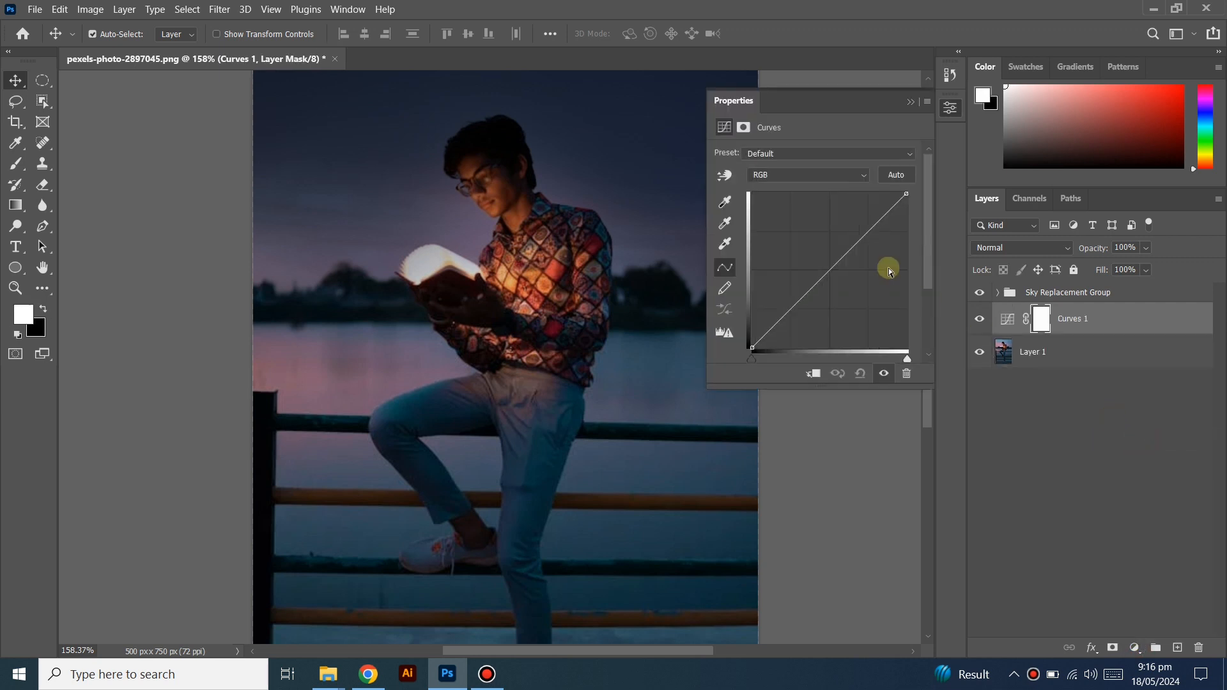
left_click(826, 272)
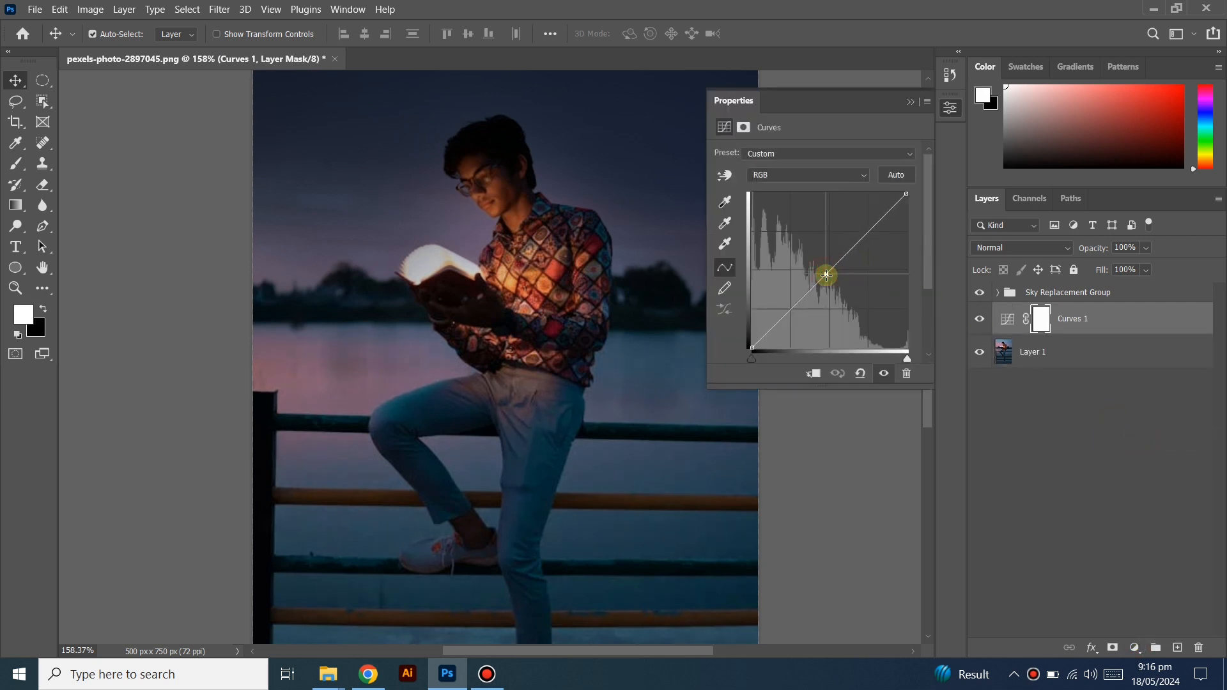
left_click_drag(826, 275, 822, 300)
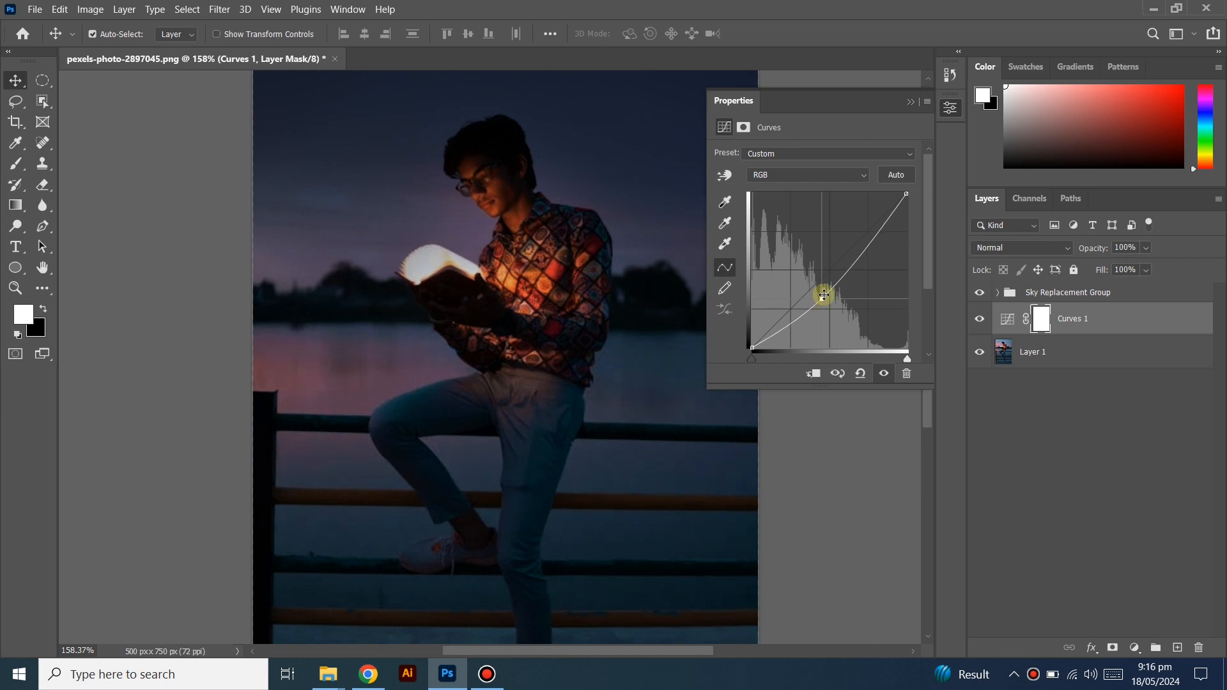
left_click(909, 100)
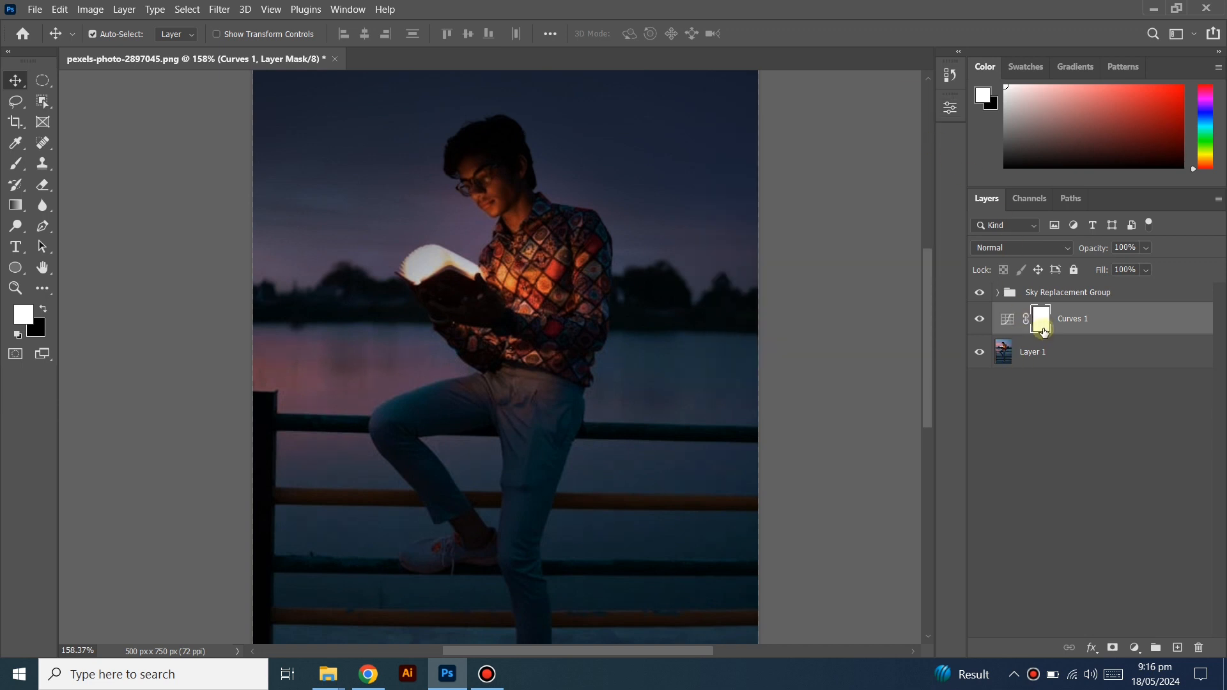
Set up a black Soft Round brush at 51 px with 0% hardness for painting on the Curves mask
left_click(16, 164)
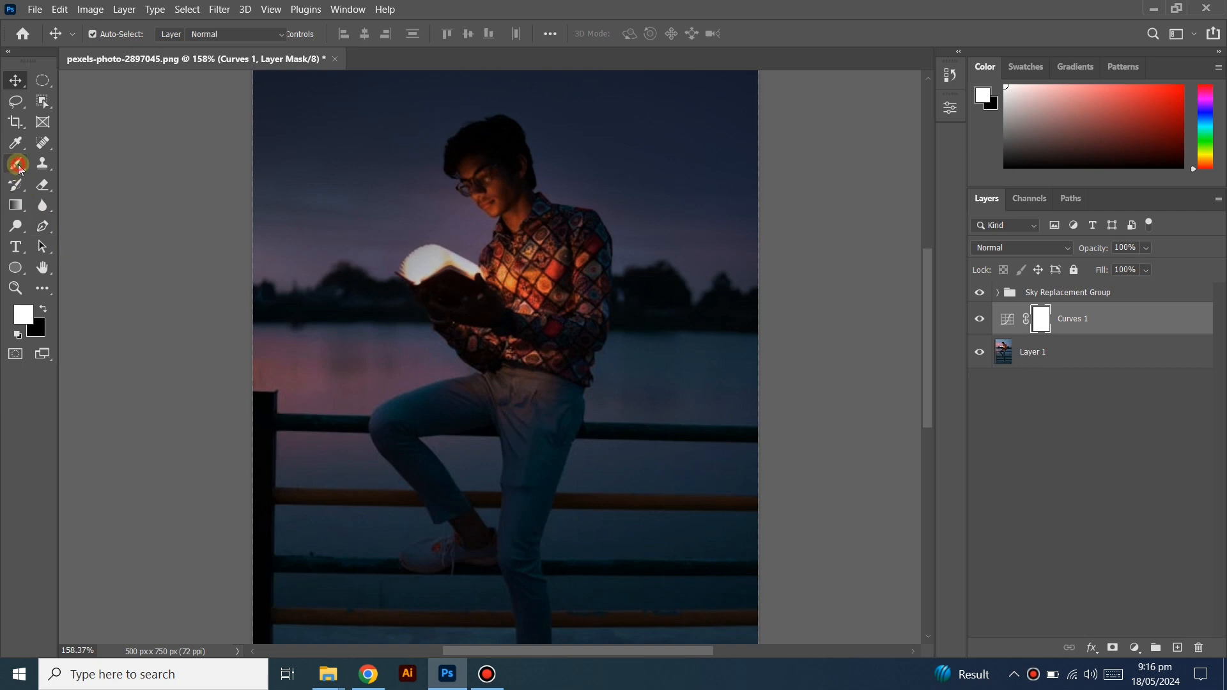
left_click(44, 311)
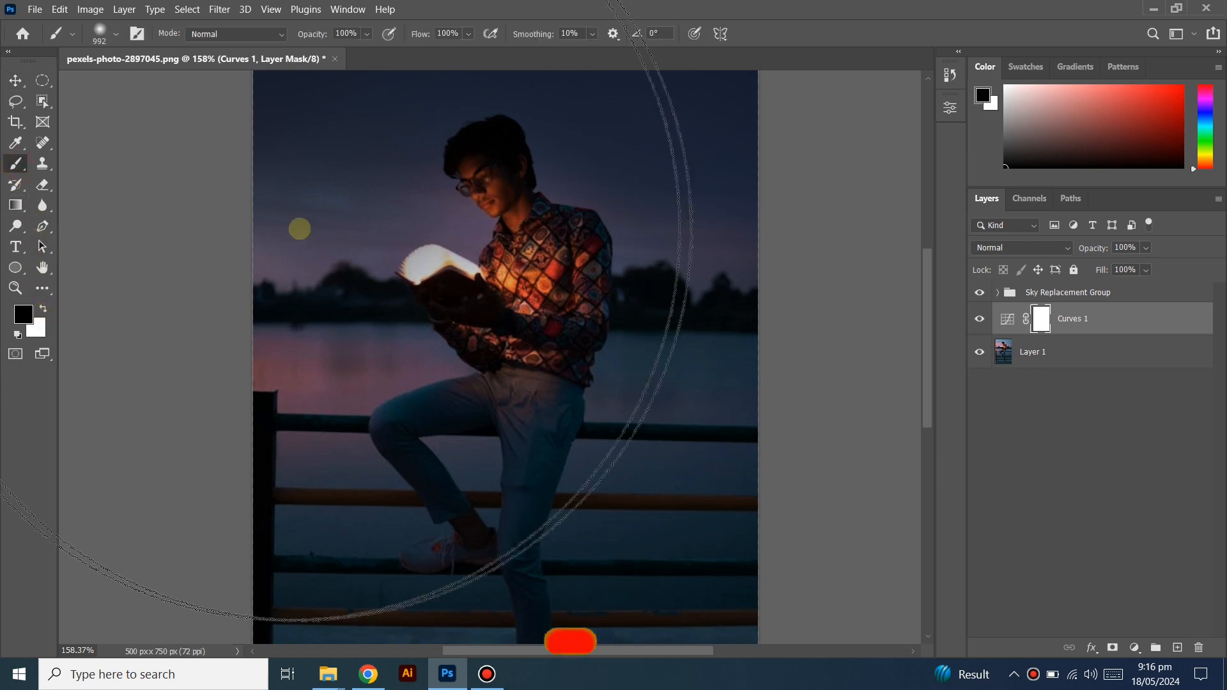
left_click_drag(479, 307, 75, 305)
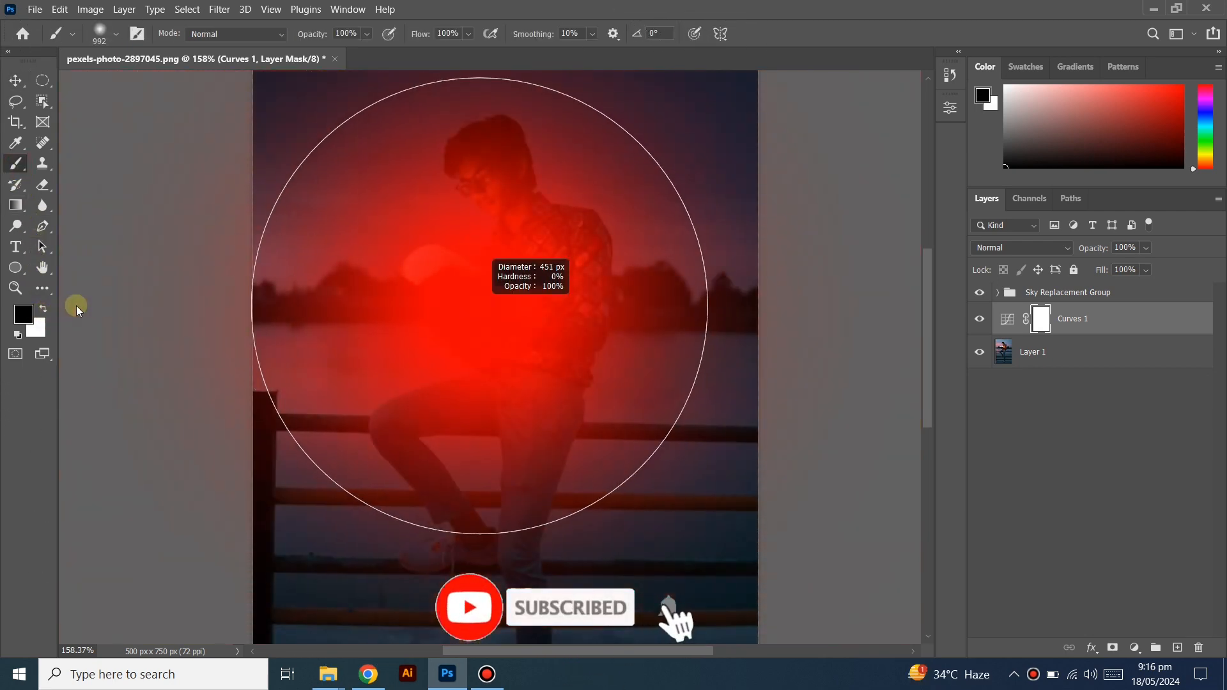
left_click_drag(424, 304, 312, 304)
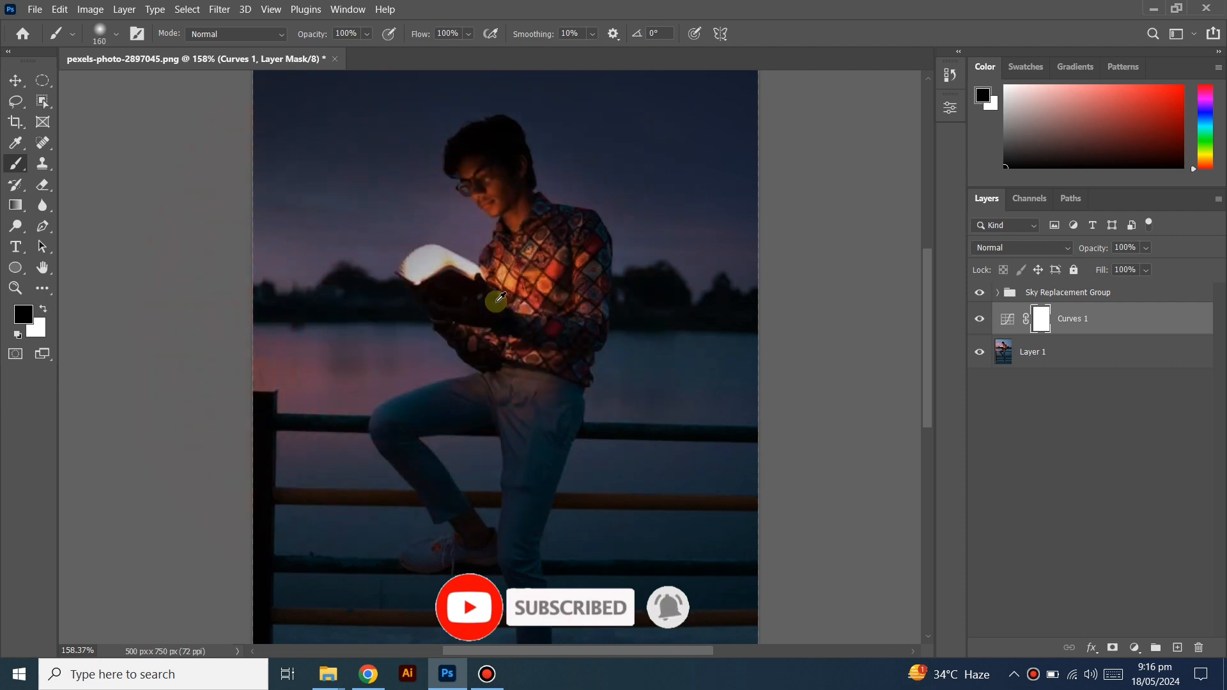
left_click_drag(492, 301, 419, 310)
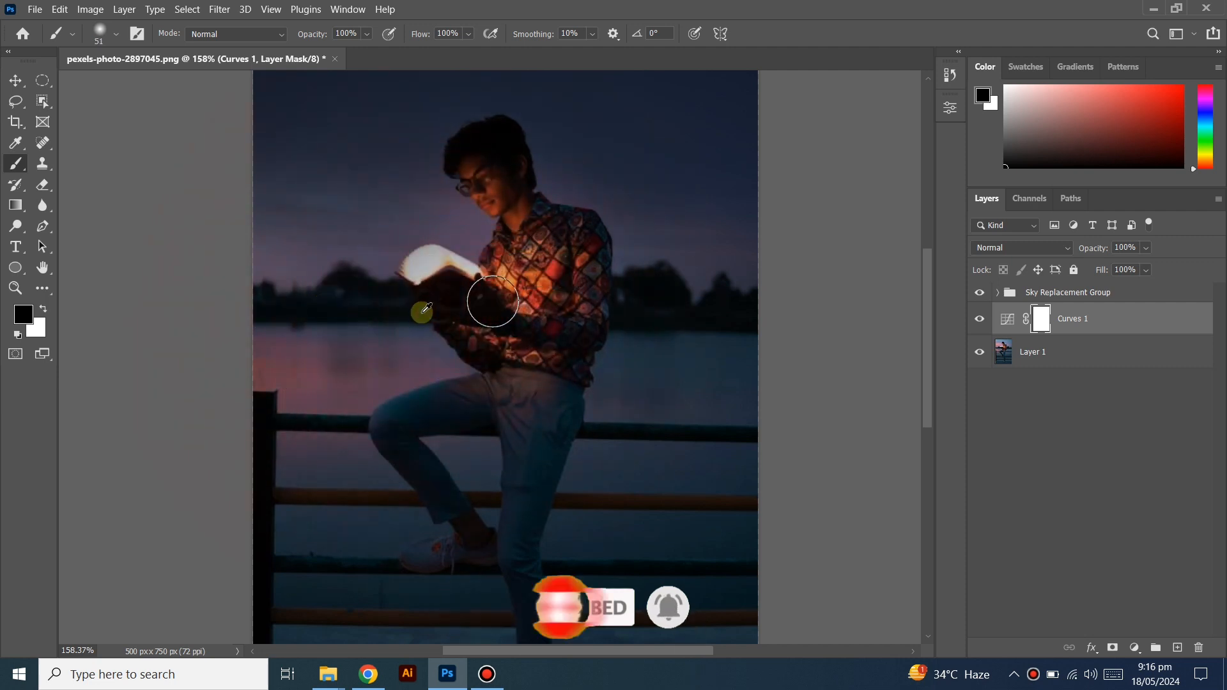
right_click(515, 256)
left_click(530, 424)
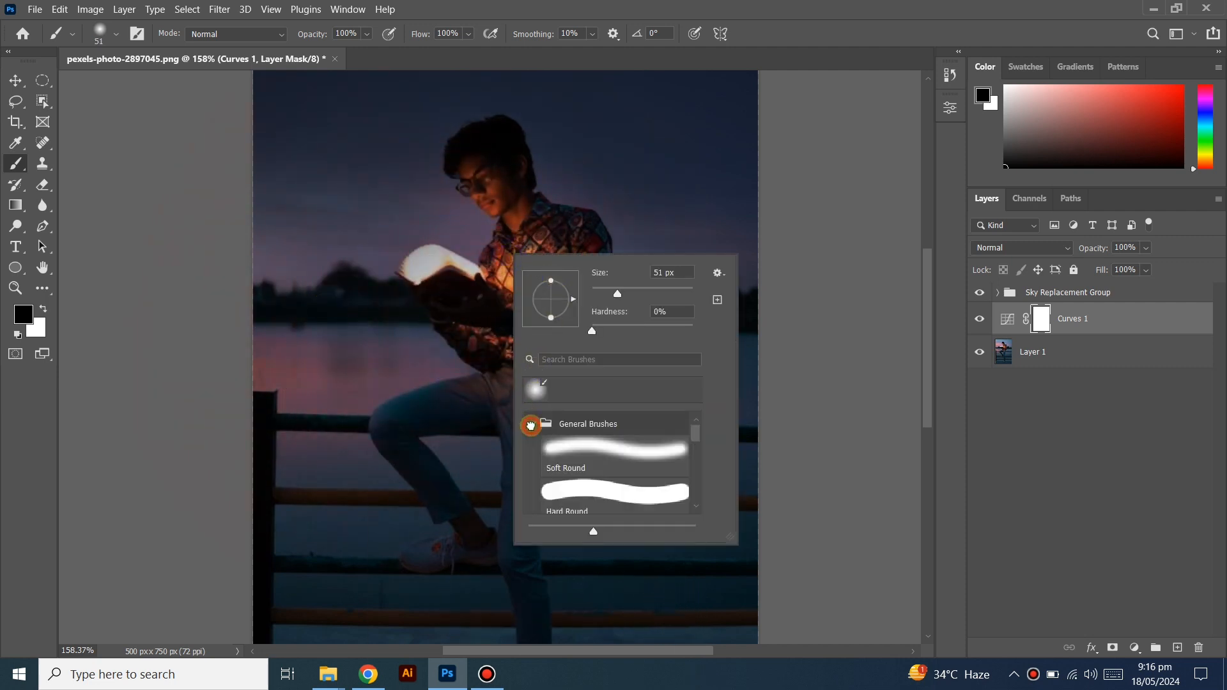
left_click(588, 441)
Paint black on the Curves mask over the book and the reader's face and upper body, then deselect all layers
left_click(470, 263)
mouse_move(470, 264)
left_mouse_down()
mouse_move(519, 275)
mouse_move(510, 291)
mouse_move(522, 252)
mouse_move(503, 284)
mouse_move(521, 223)
mouse_move(509, 184)
mouse_move(470, 177)
mouse_move(488, 181)
mouse_move(492, 166)
mouse_move(514, 245)
mouse_move(532, 234)
mouse_move(519, 314)
mouse_move(515, 293)
mouse_move(548, 303)
mouse_move(518, 328)
mouse_move(477, 299)
mouse_move(468, 266)
mouse_move(427, 283)
mouse_move(423, 258)
mouse_move(411, 268)
mouse_move(513, 281)
mouse_move(494, 256)
mouse_move(482, 279)
mouse_move(502, 225)
mouse_move(510, 252)
mouse_move(499, 161)
mouse_move(475, 165)
mouse_move(525, 263)
mouse_move(543, 224)
mouse_move(538, 273)
mouse_move(571, 281)
mouse_move(578, 267)
mouse_move(555, 306)
mouse_move(567, 319)
mouse_move(513, 314)
mouse_move(509, 333)
mouse_move(536, 344)
mouse_move(518, 314)
mouse_move(494, 309)
mouse_move(511, 239)
mouse_move(554, 299)
left_mouse_up()
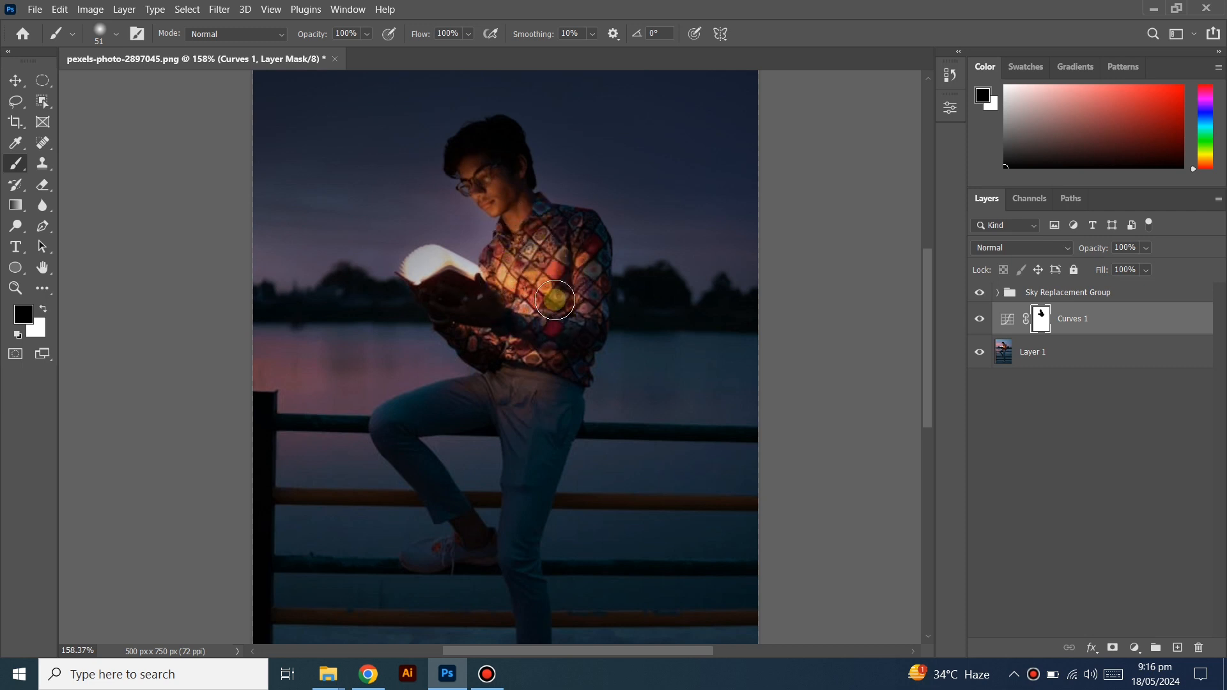
left_click(14, 81)
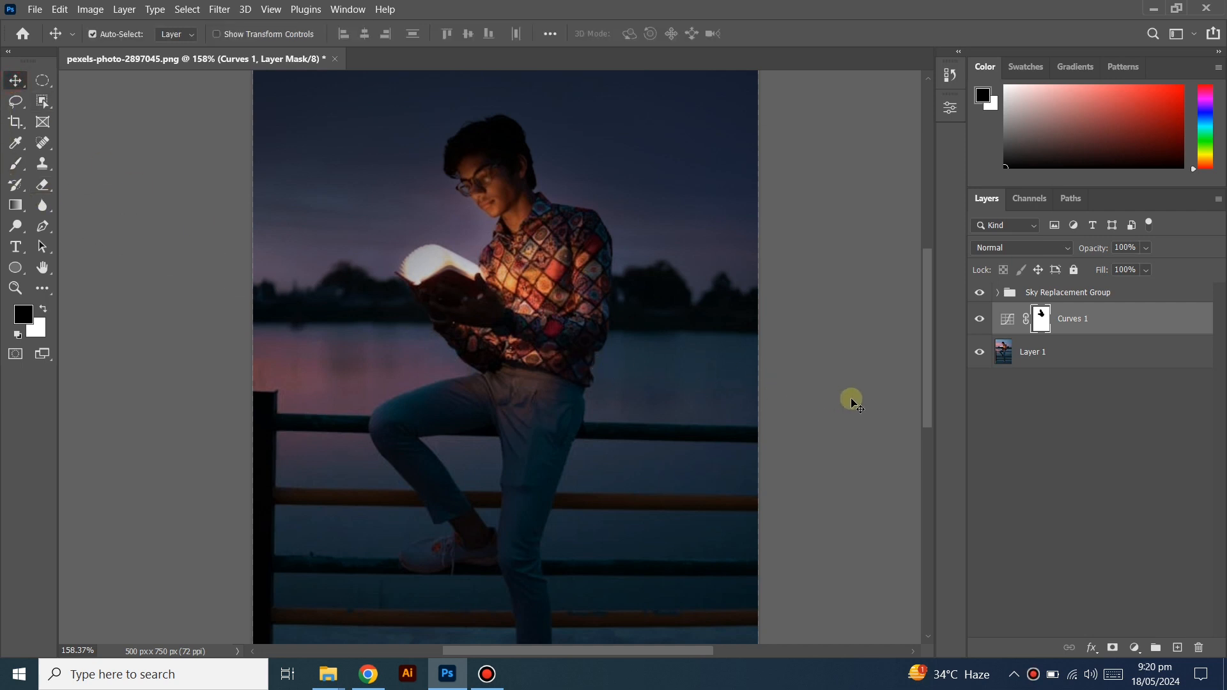
left_click(1027, 461)
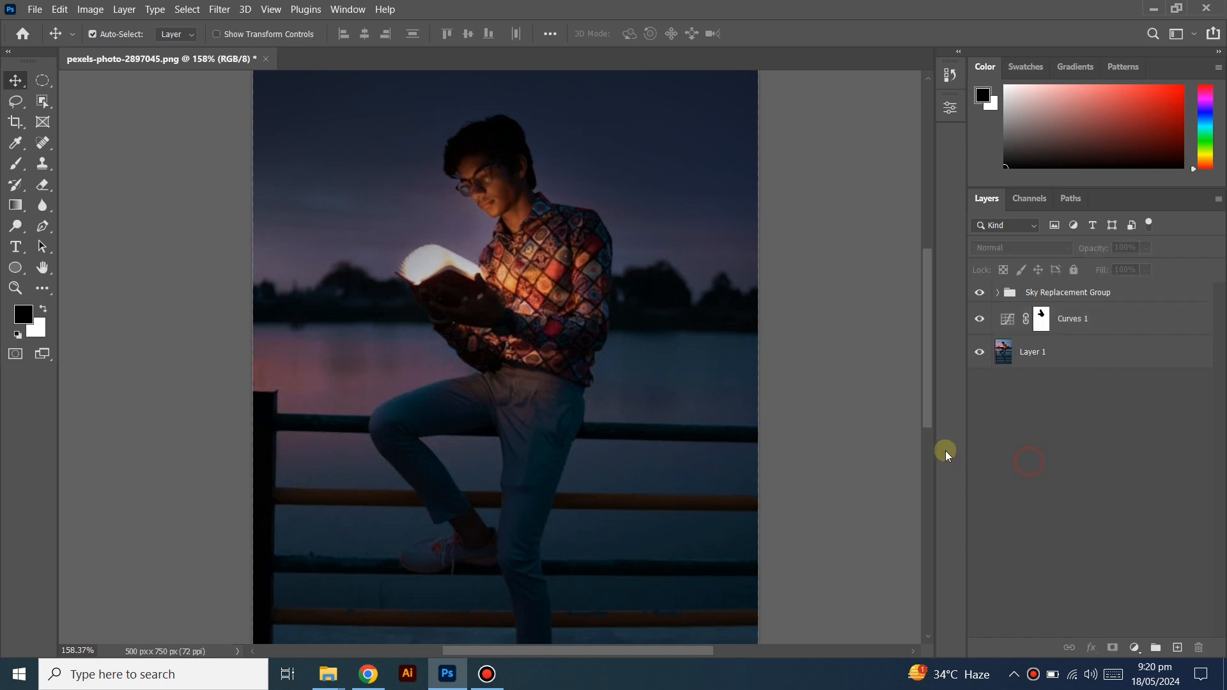
Place image 2 as an embedded layer and scale the fire down to 6.48% over the open book
left_click(30, 10)
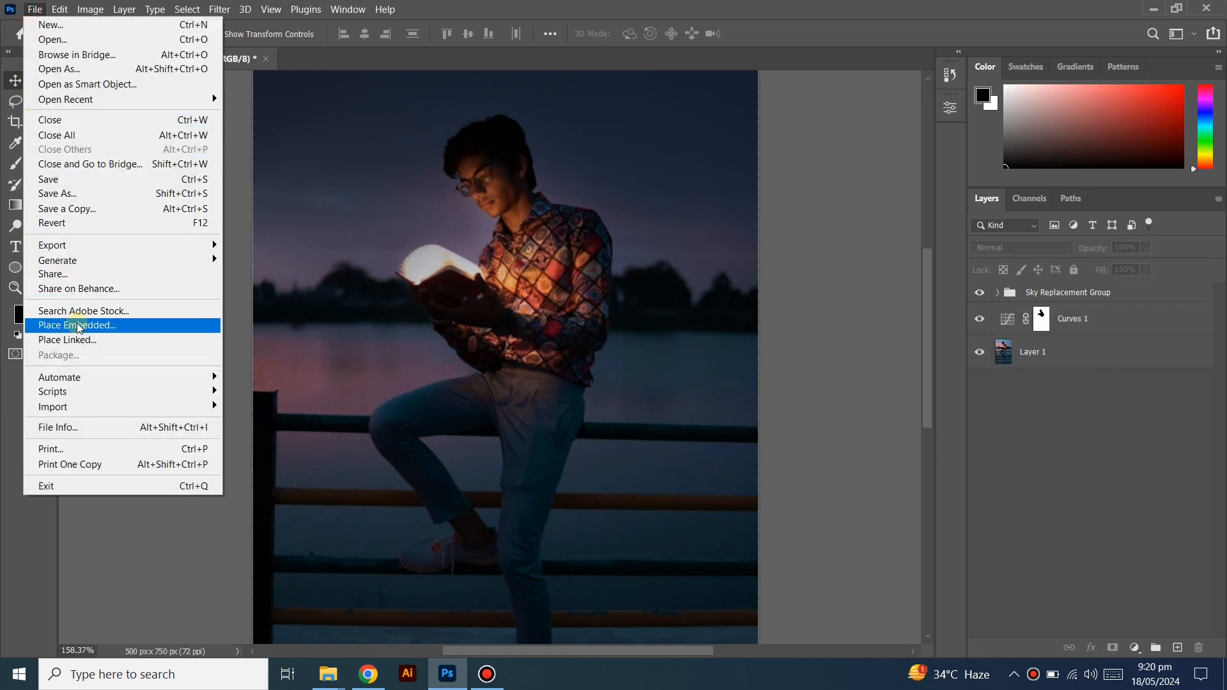
left_click(78, 326)
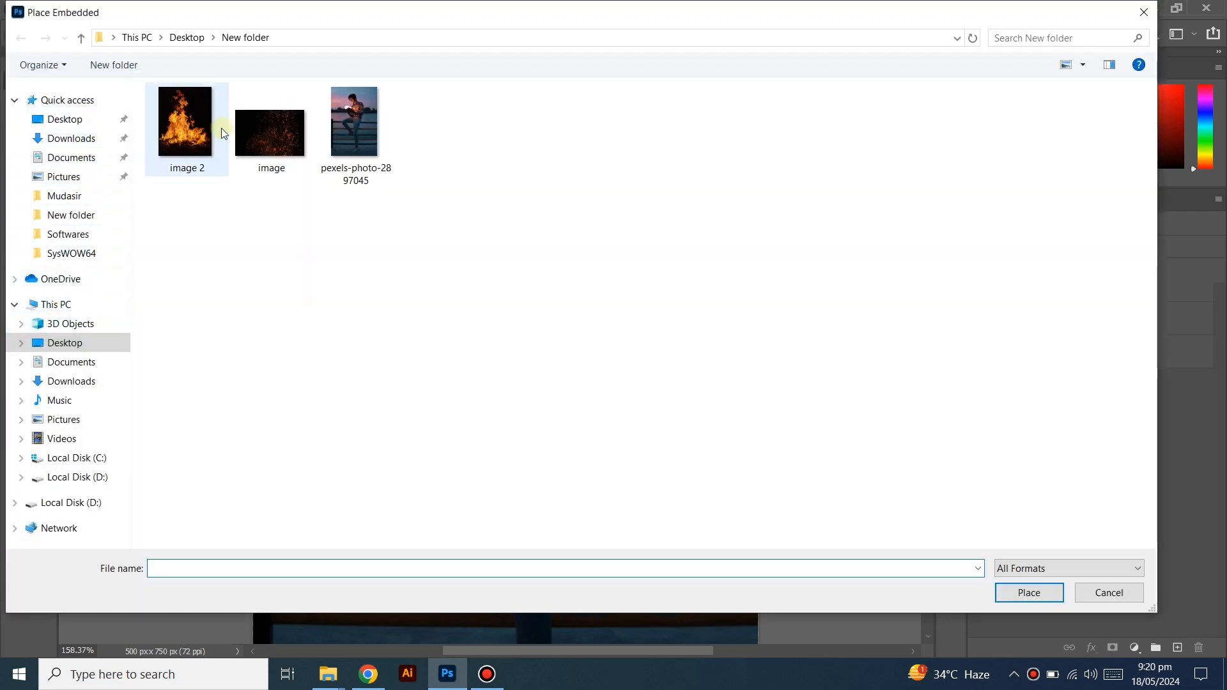
left_click(174, 136)
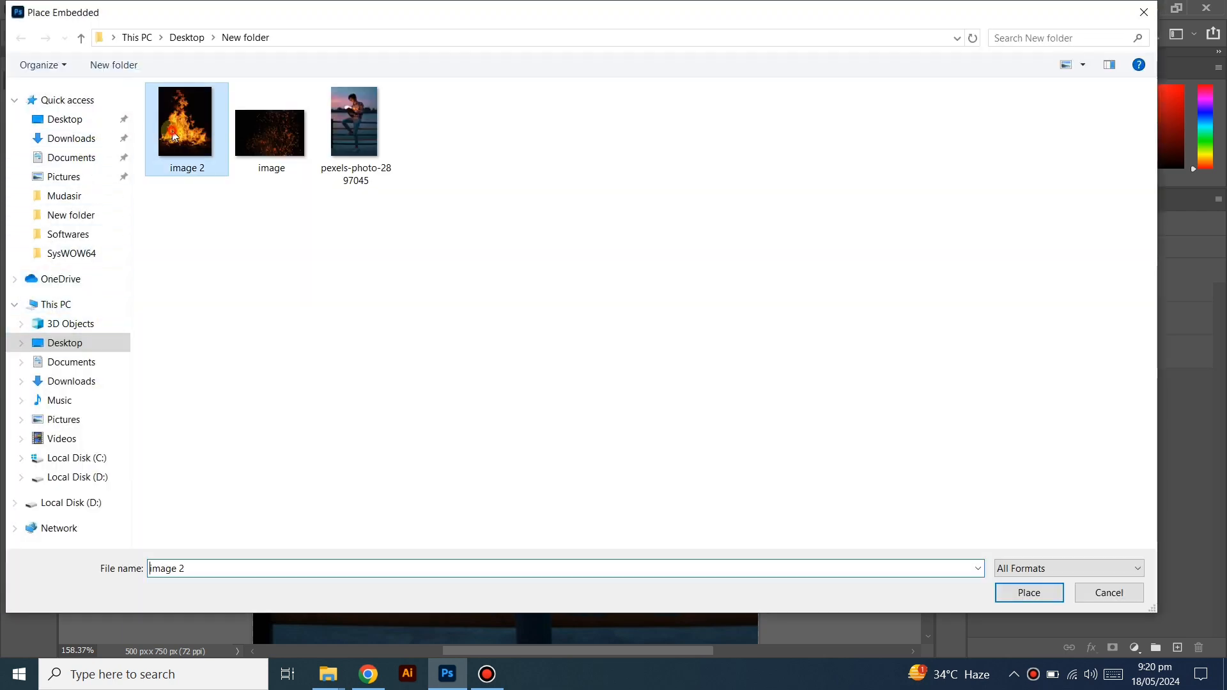
left_click(1044, 601)
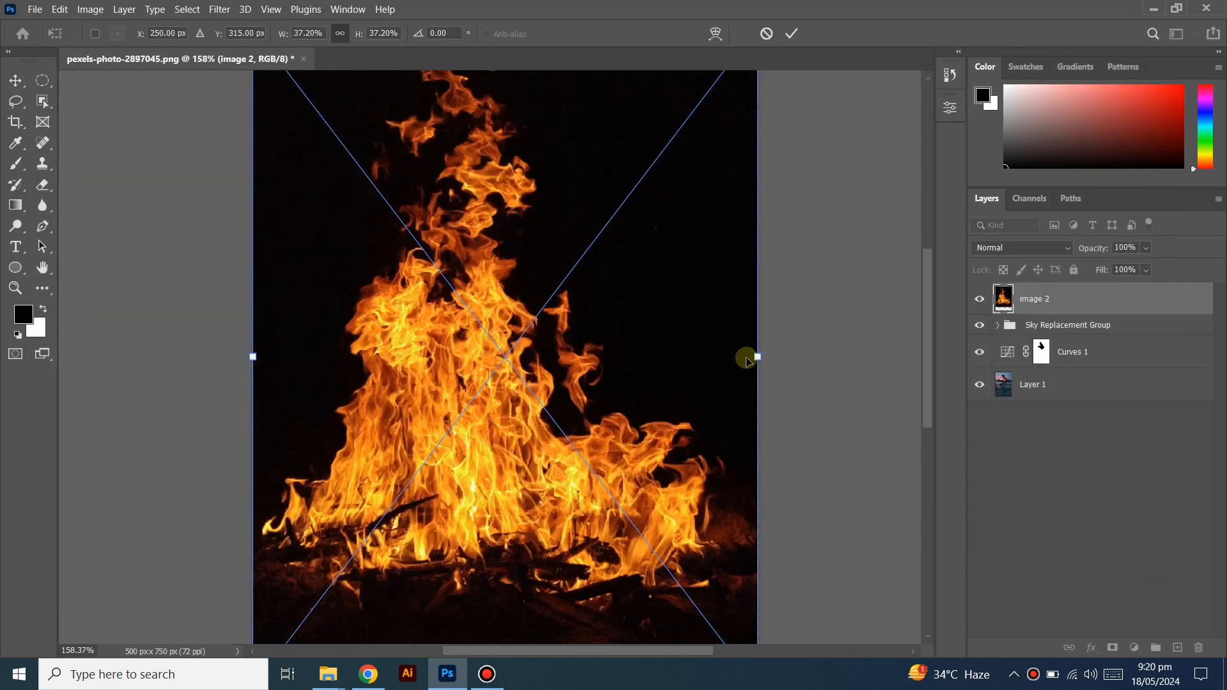
left_click_drag(757, 357, 457, 249)
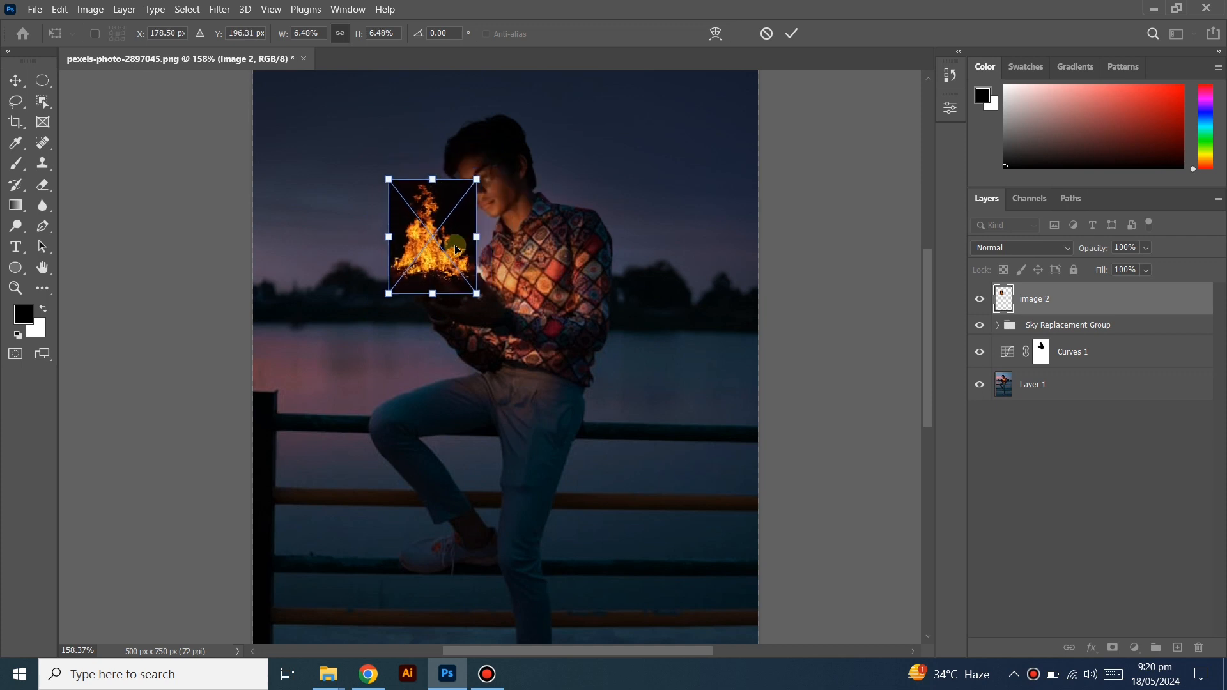
Set the fire layer's blend mode to Screen, align the flames with the book's pages, and commit the placement
left_click(1002, 248)
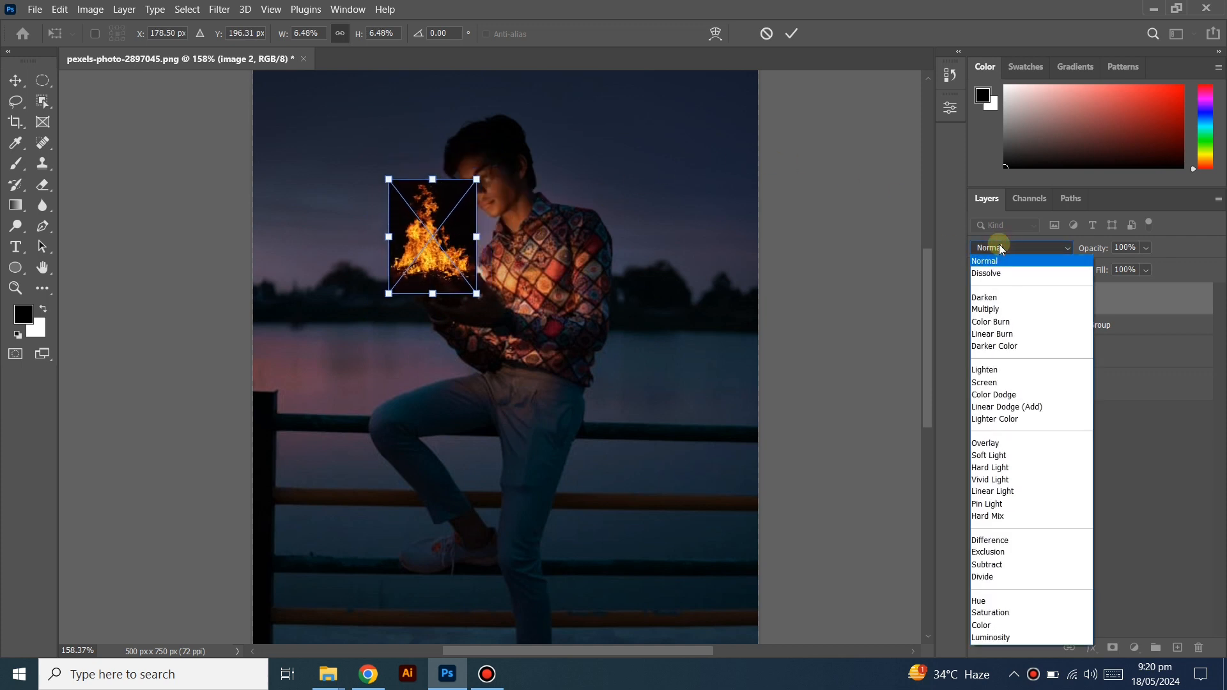
left_click(989, 382)
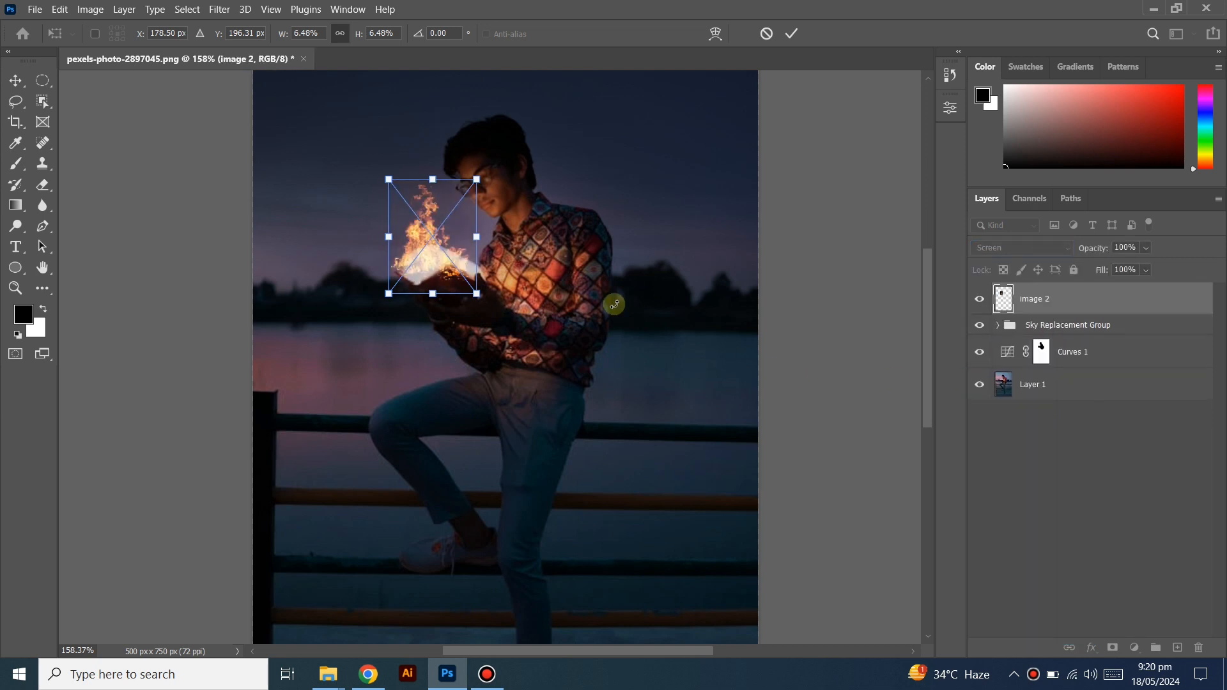
scroll(467, 247, "up", 1)
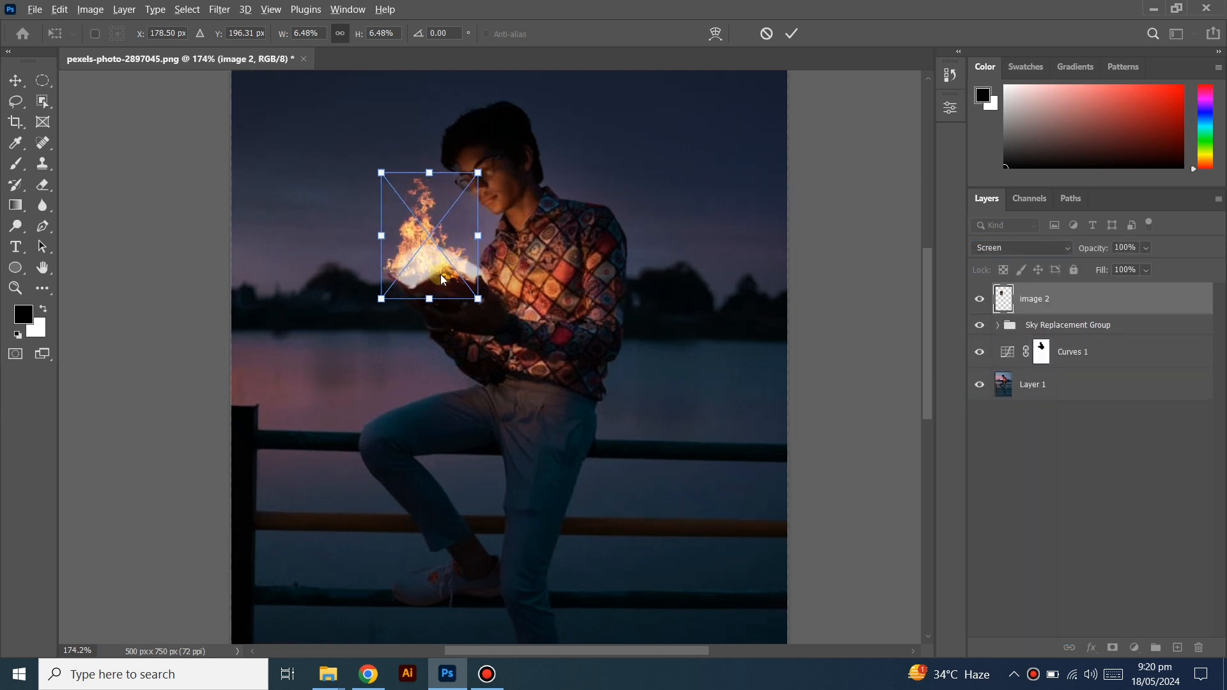
left_click(455, 293)
mouse_move(433, 247)
left_mouse_down()
mouse_move(429, 231)
mouse_move(441, 245)
left_mouse_up()
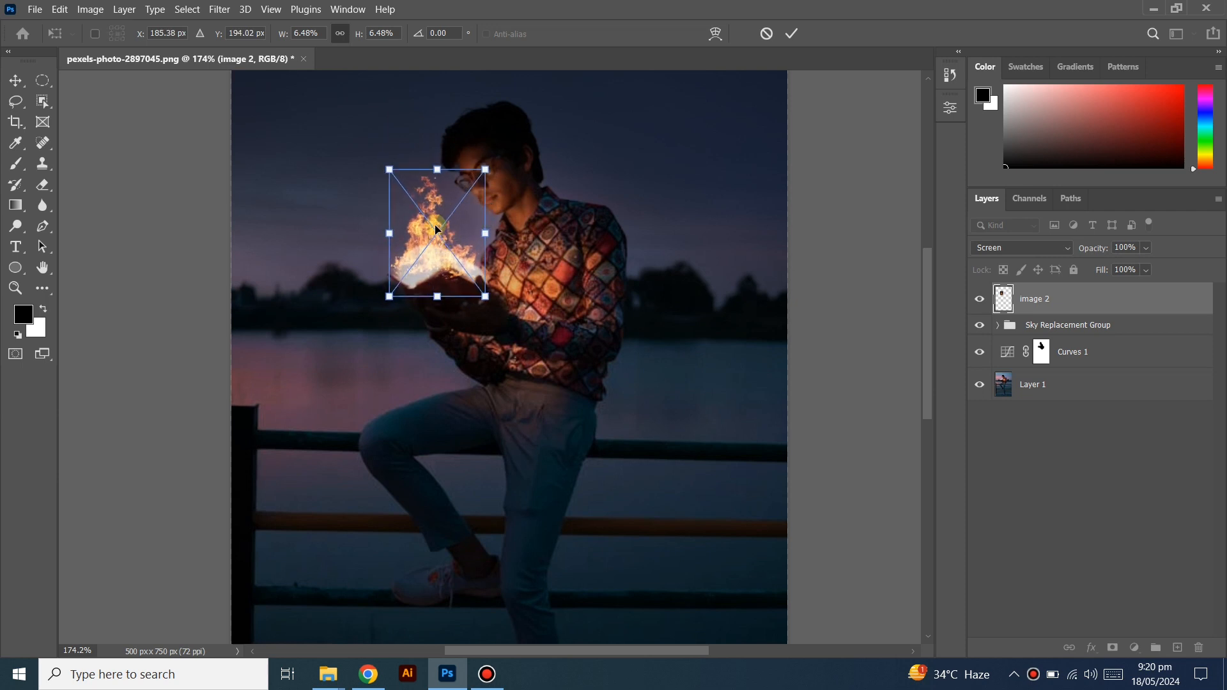
left_click(793, 33)
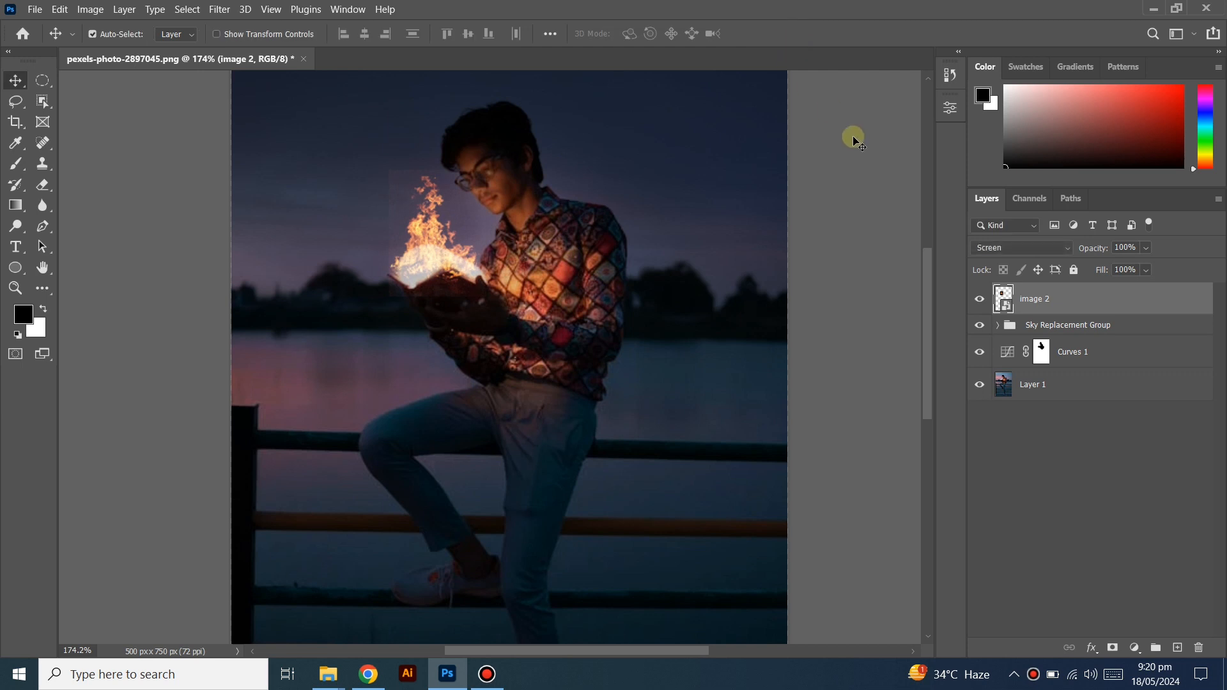
Rasterize the fire layer in Normal blend mode and cover the logs at its base with sampled flames using the Healing Brush
left_click(1001, 254)
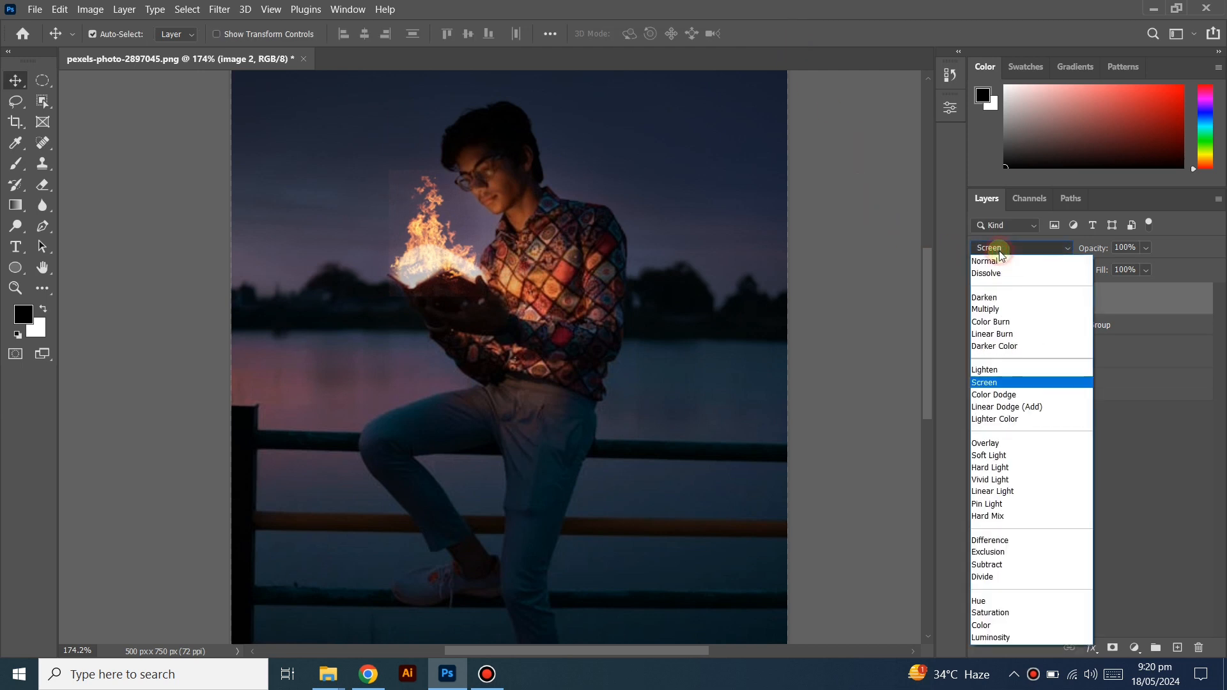
left_click(997, 255)
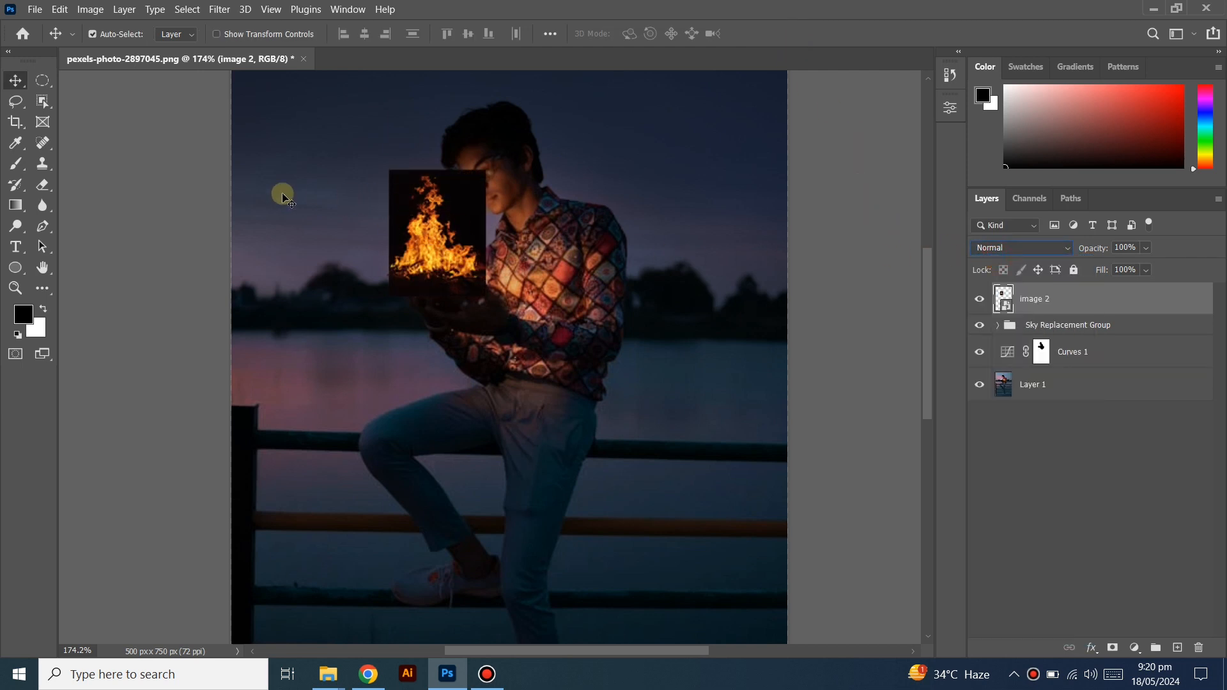
left_click(45, 148)
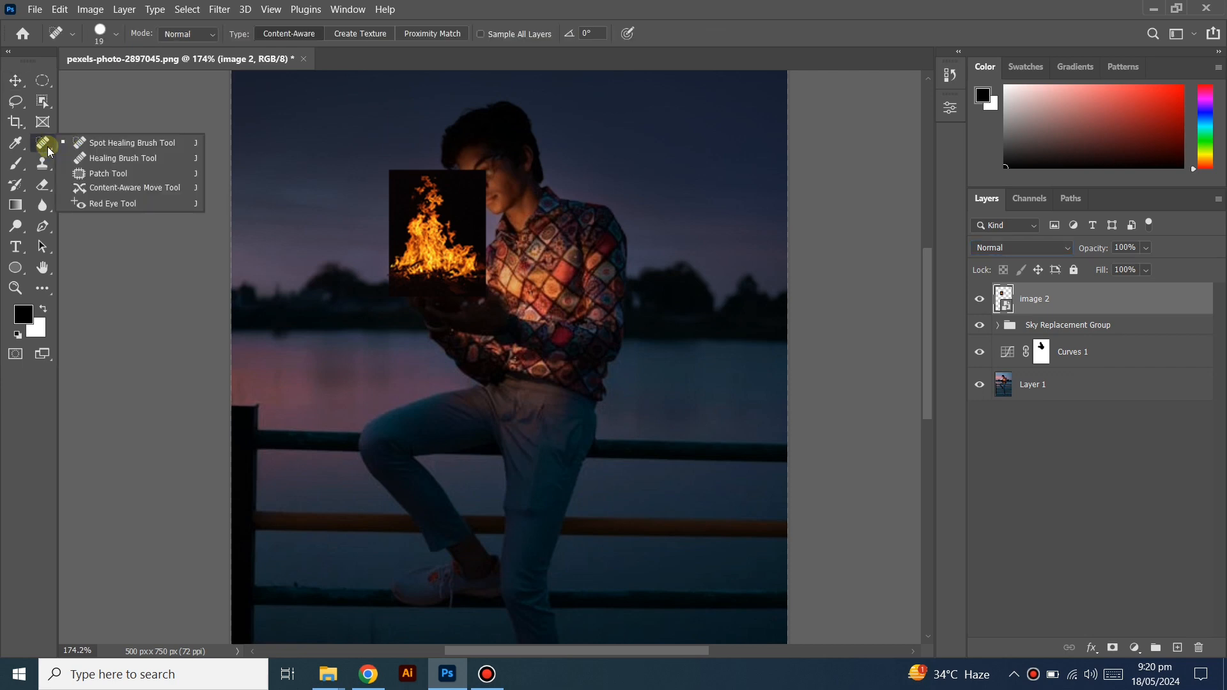
left_click(87, 157)
scroll(424, 244, "up", 2)
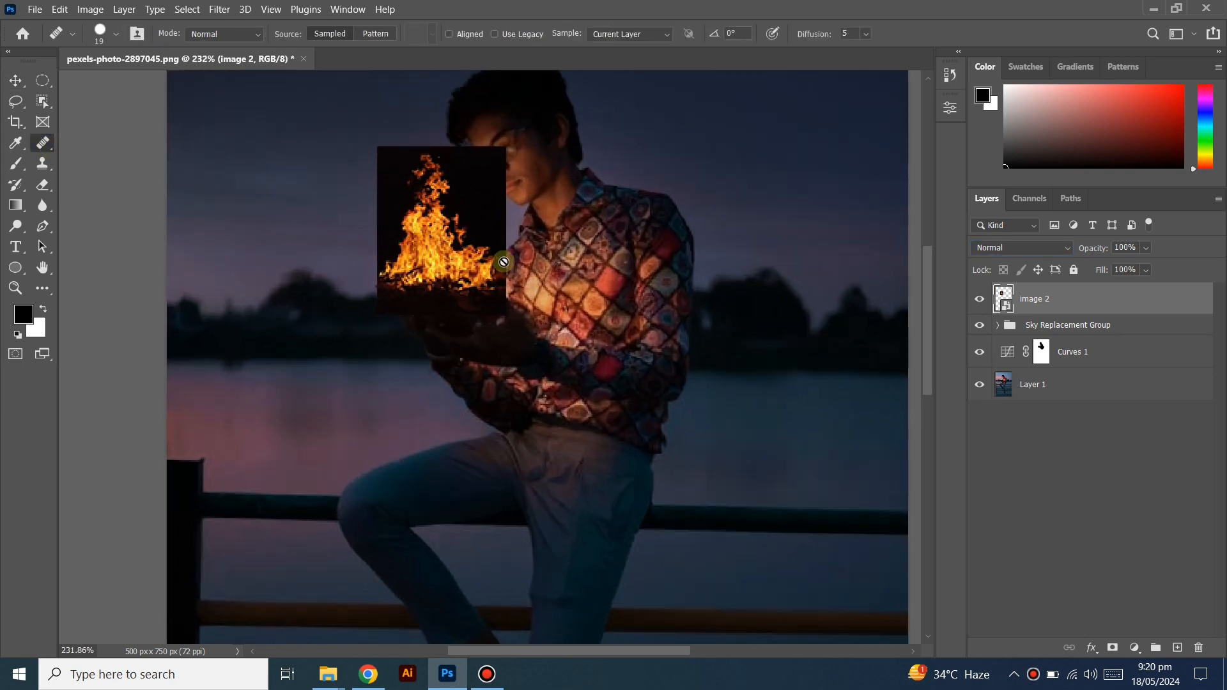
right_click(1016, 312)
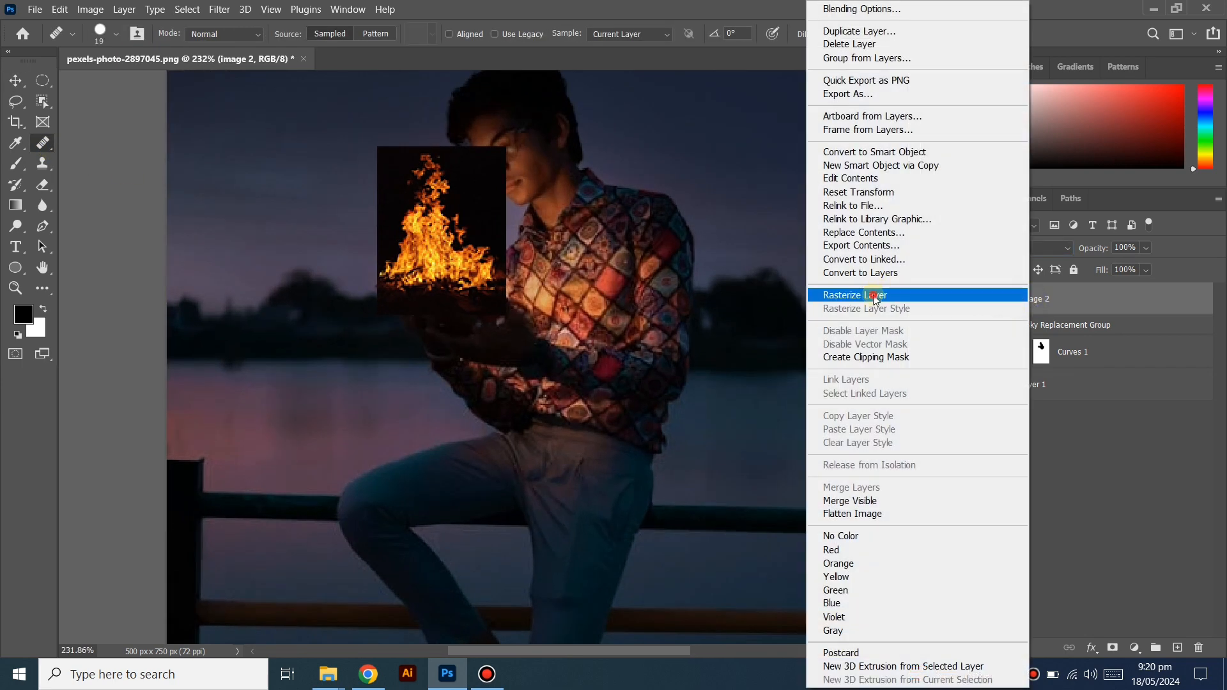
left_click(889, 293)
left_click(430, 249, "alt")
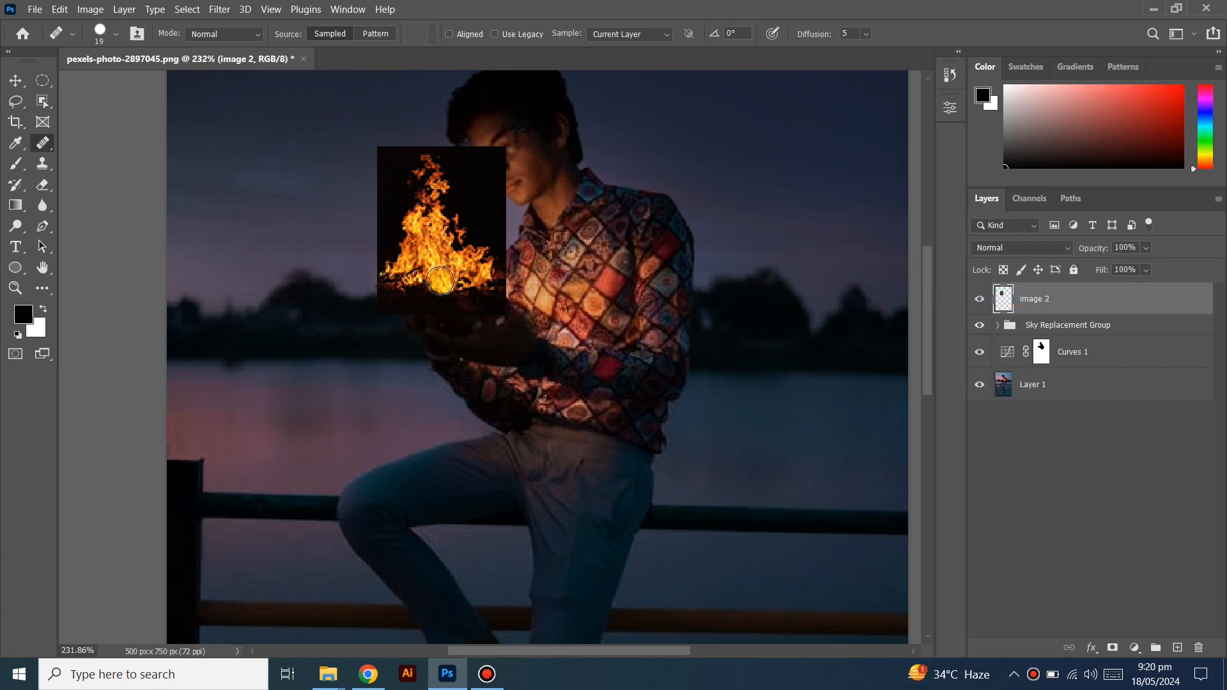
mouse_move(431, 283)
left_mouse_down()
mouse_move(417, 288)
mouse_move(460, 284)
mouse_move(384, 291)
mouse_move(479, 285)
mouse_move(425, 293)
left_mouse_up()
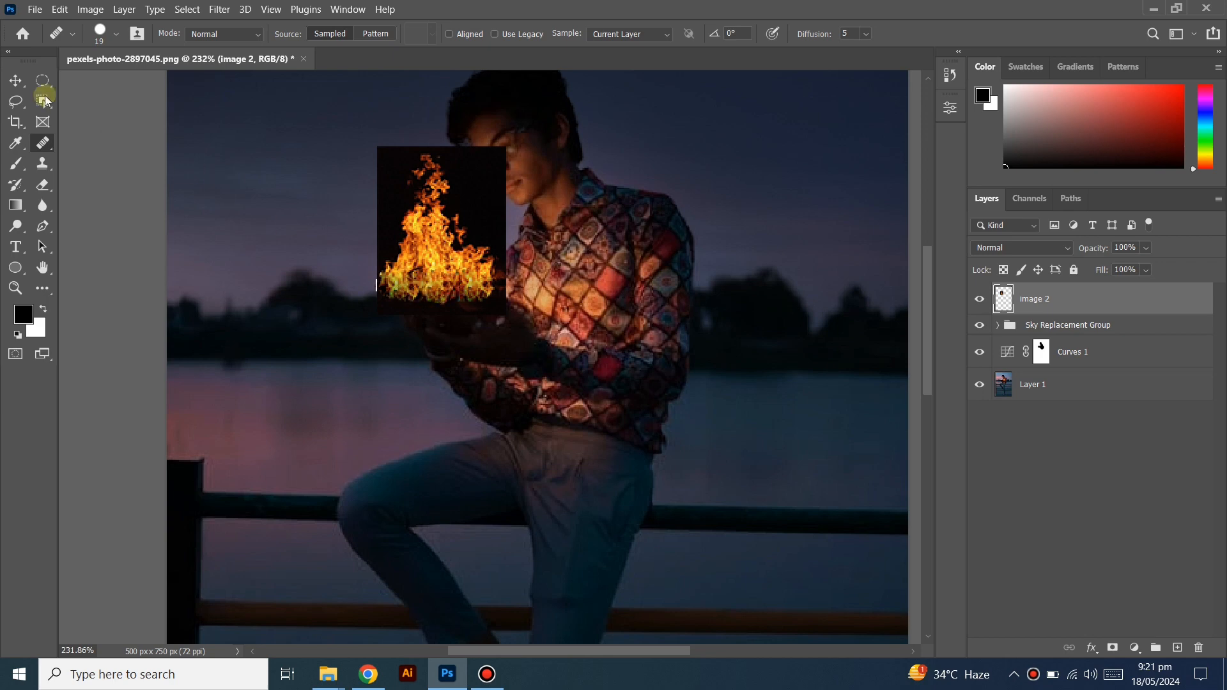
Set the retouched fire layer's blend mode to Screen and move it slightly up so the flames rise from the pages
left_click(16, 82)
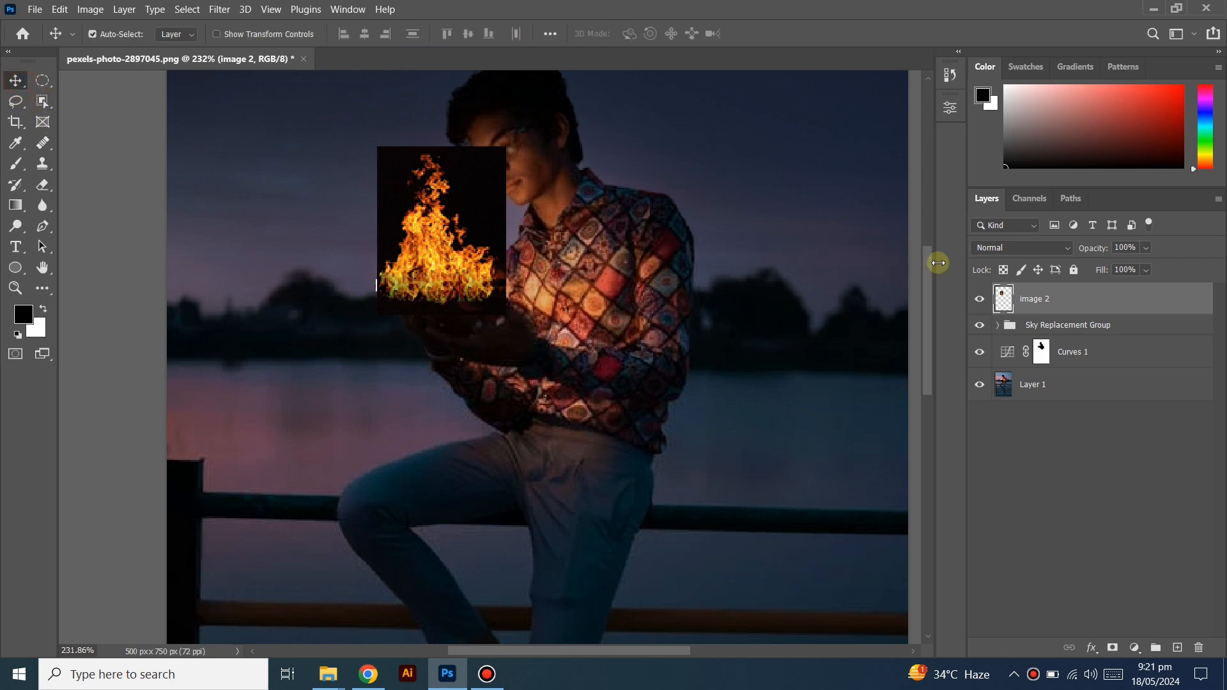
left_click(998, 249)
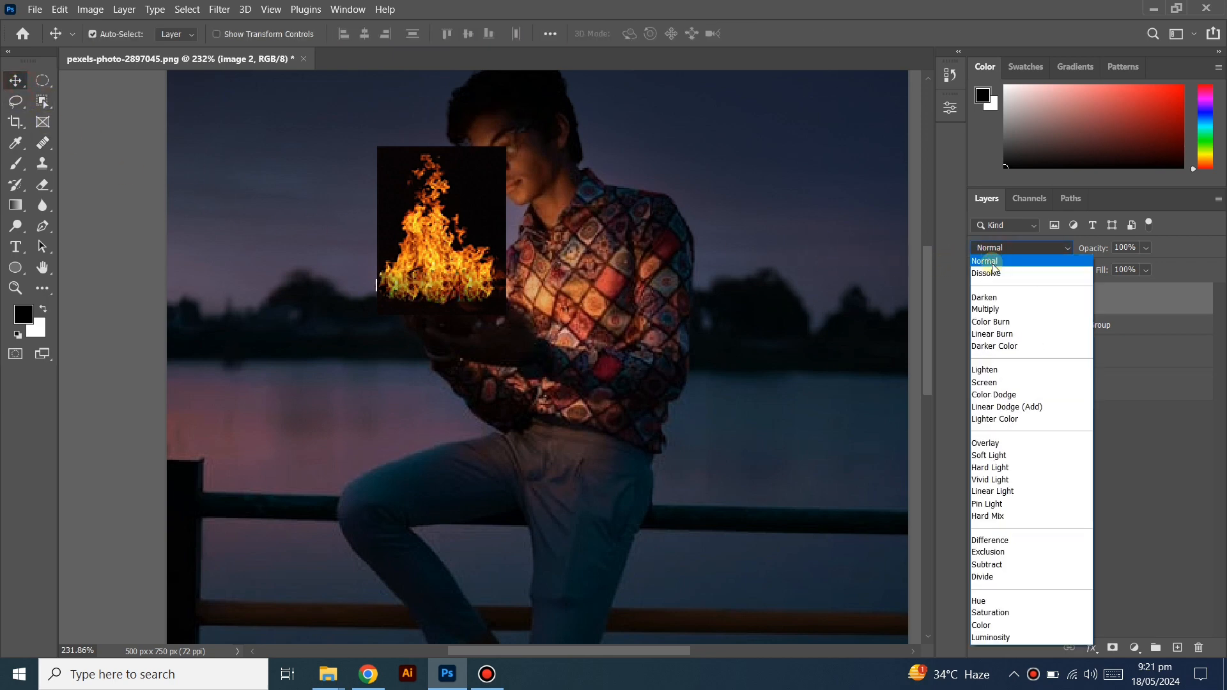
left_click(996, 383)
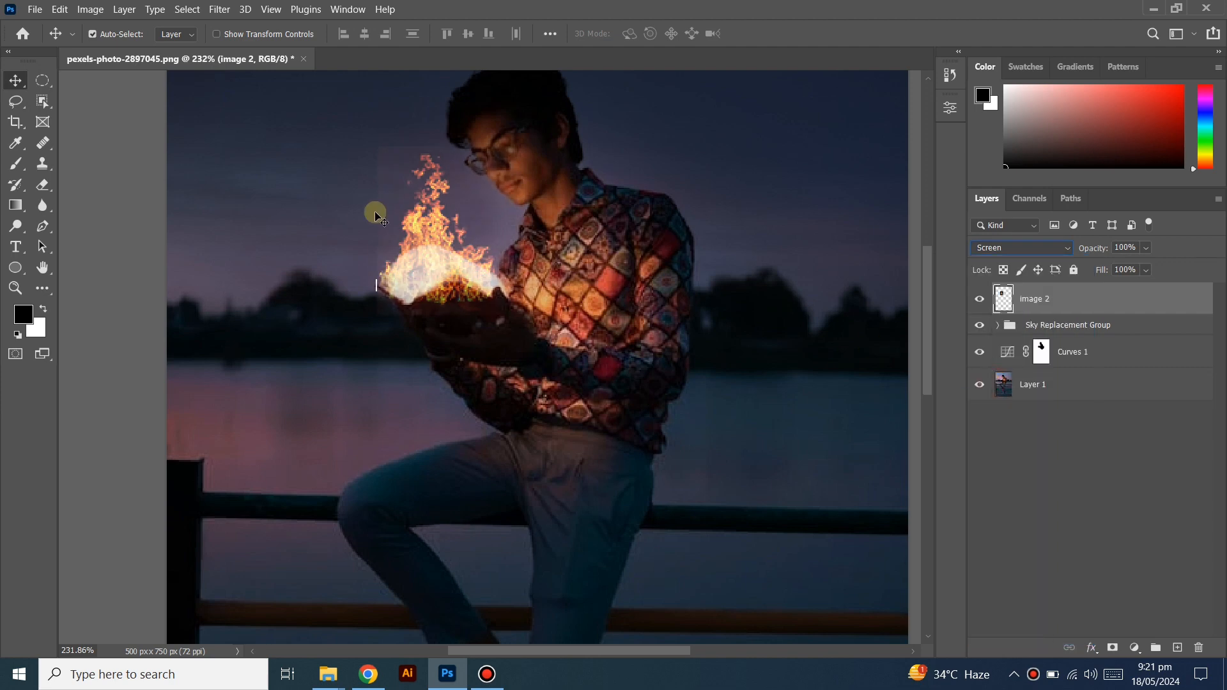
left_click_drag(450, 270, 449, 258)
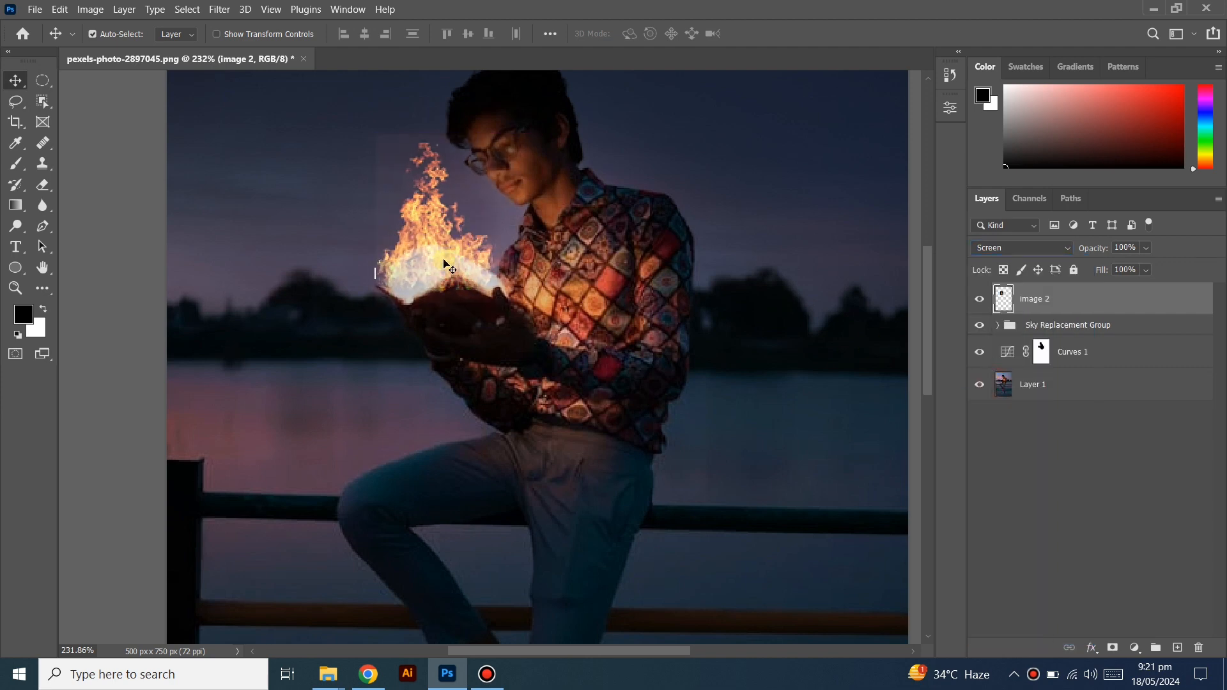
Apply Levels to the fire layer, raising the shadow input and setting midtones to 1.46 and highlights to 183
left_click(91, 9)
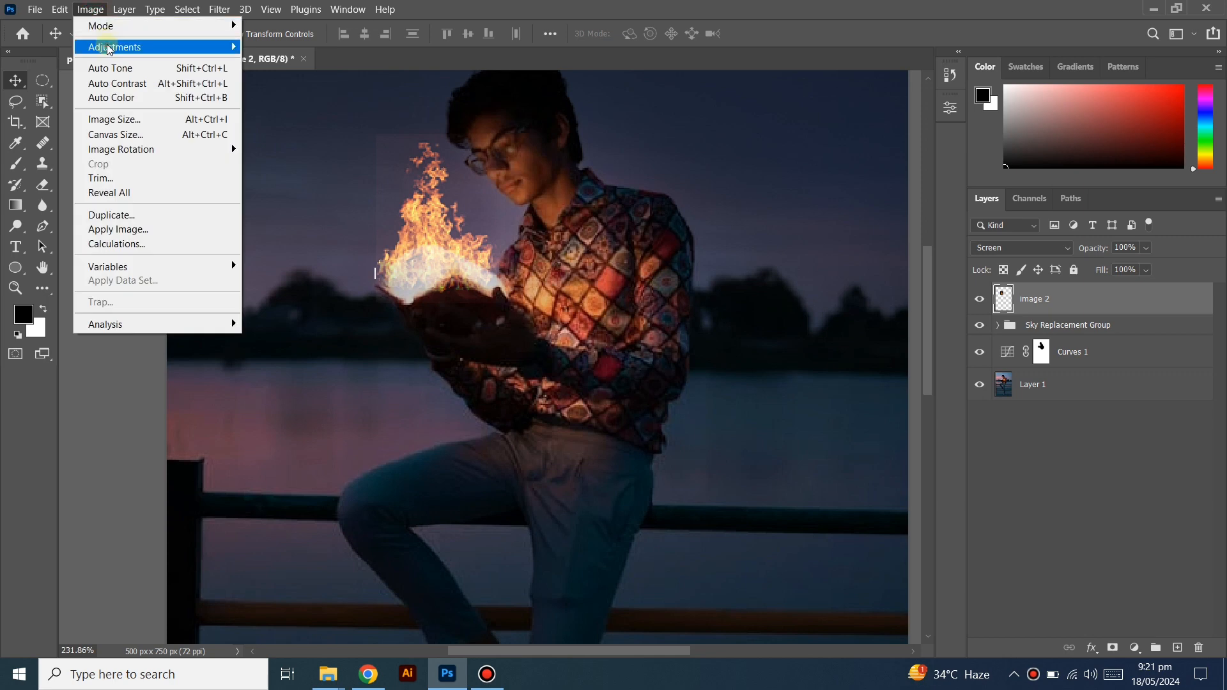
left_click(102, 47)
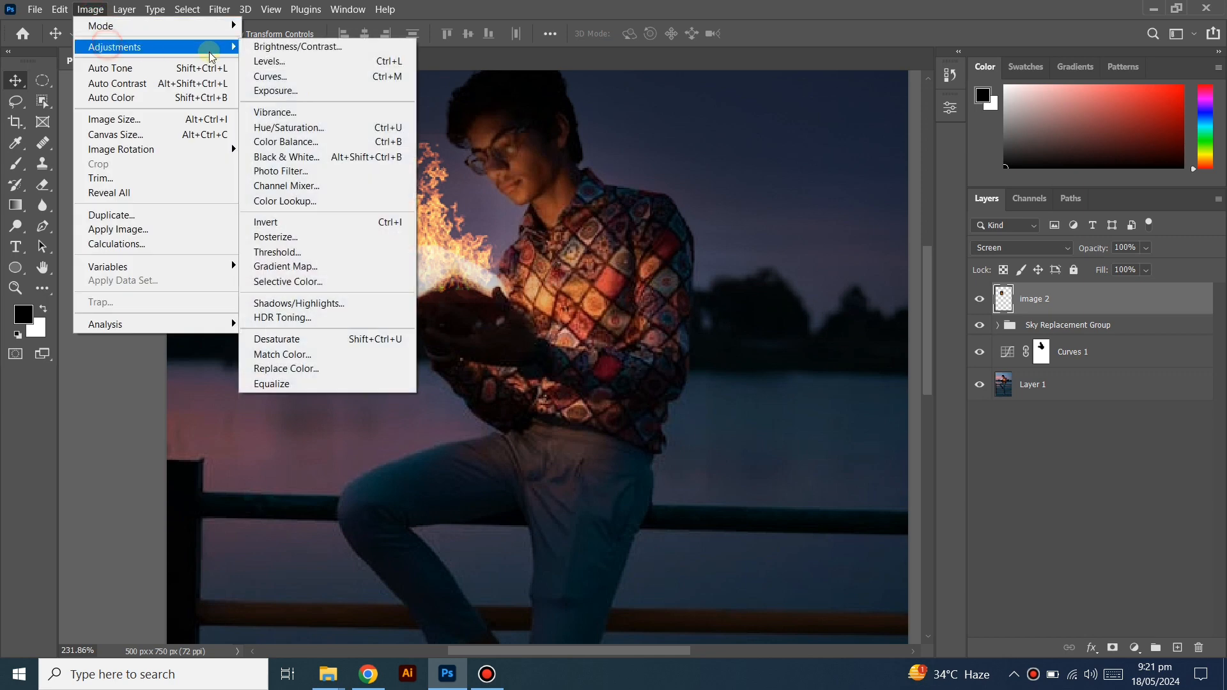
left_click(370, 62)
left_click_drag(608, 110, 845, 112)
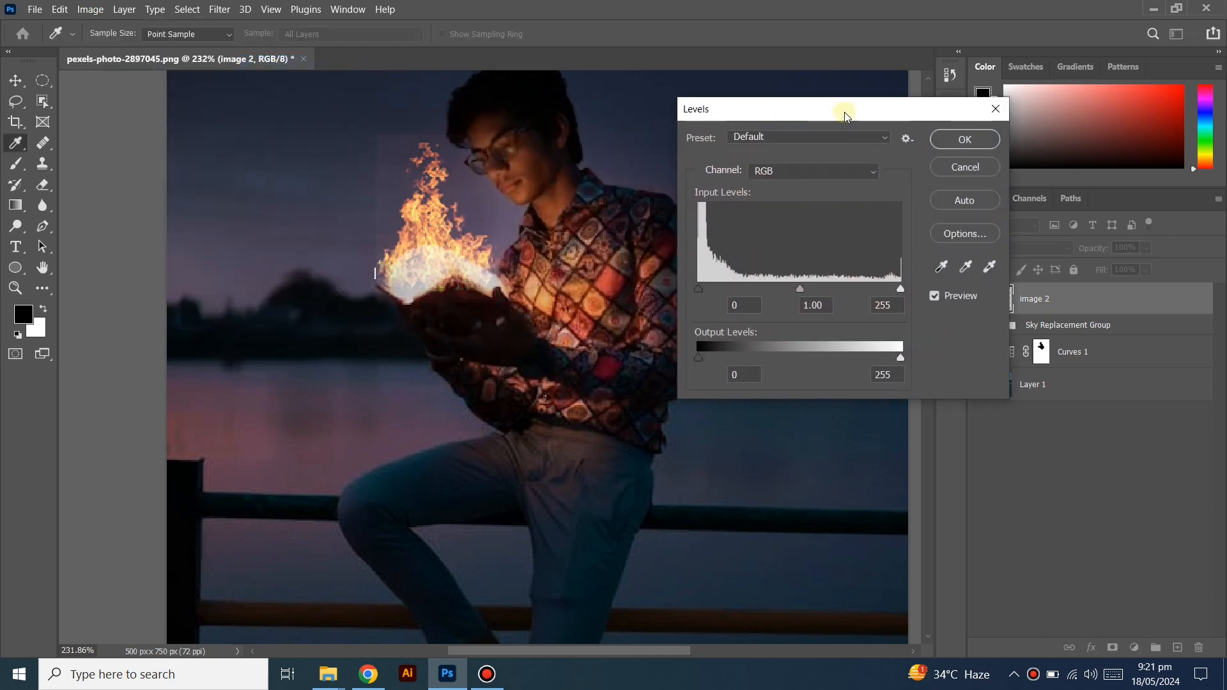
left_click_drag(701, 288, 718, 285)
left_click_drag(810, 292, 783, 286)
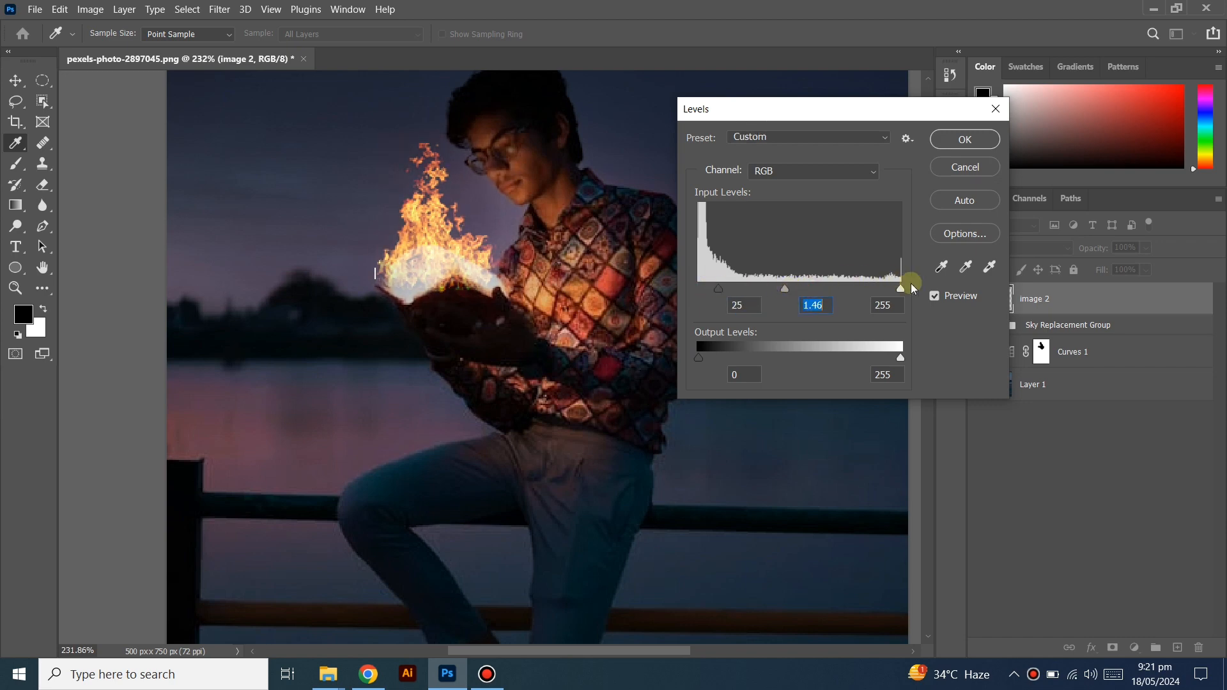
left_click_drag(901, 289, 842, 289)
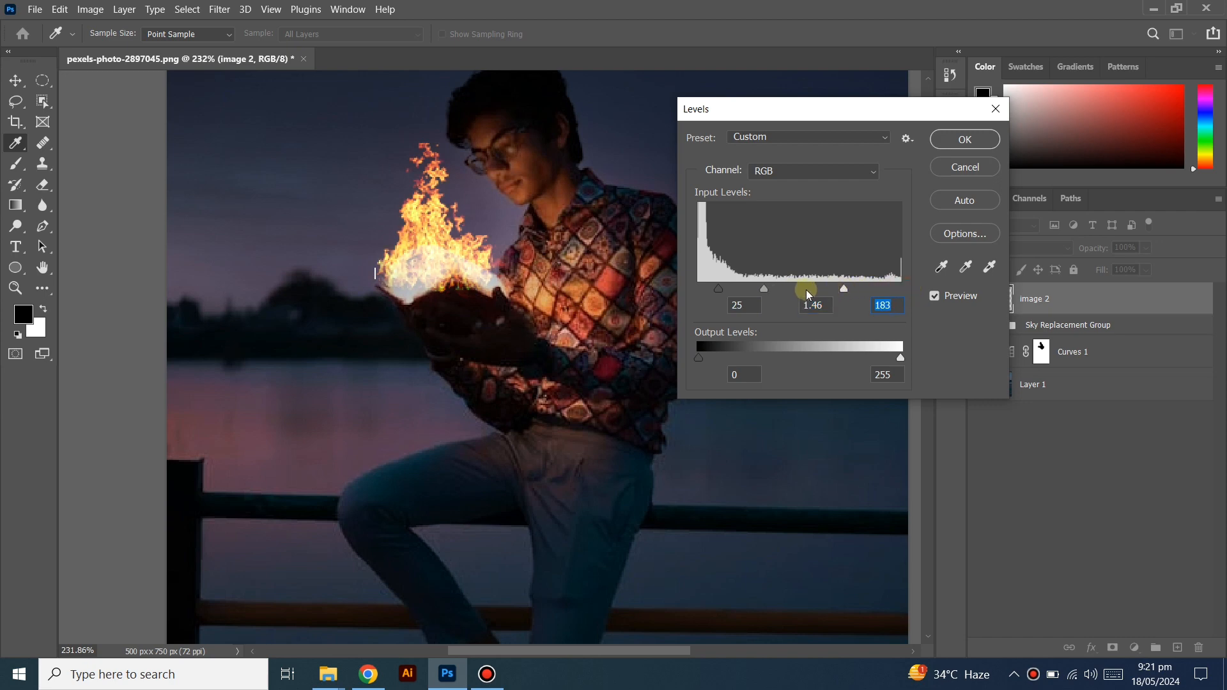
left_click_drag(719, 288, 765, 295)
left_click(965, 139)
Hide the fire layer and select the book's glowing pages on Layer 1 with a size 5 Quick Selection brush
scroll(473, 274, "down", 3)
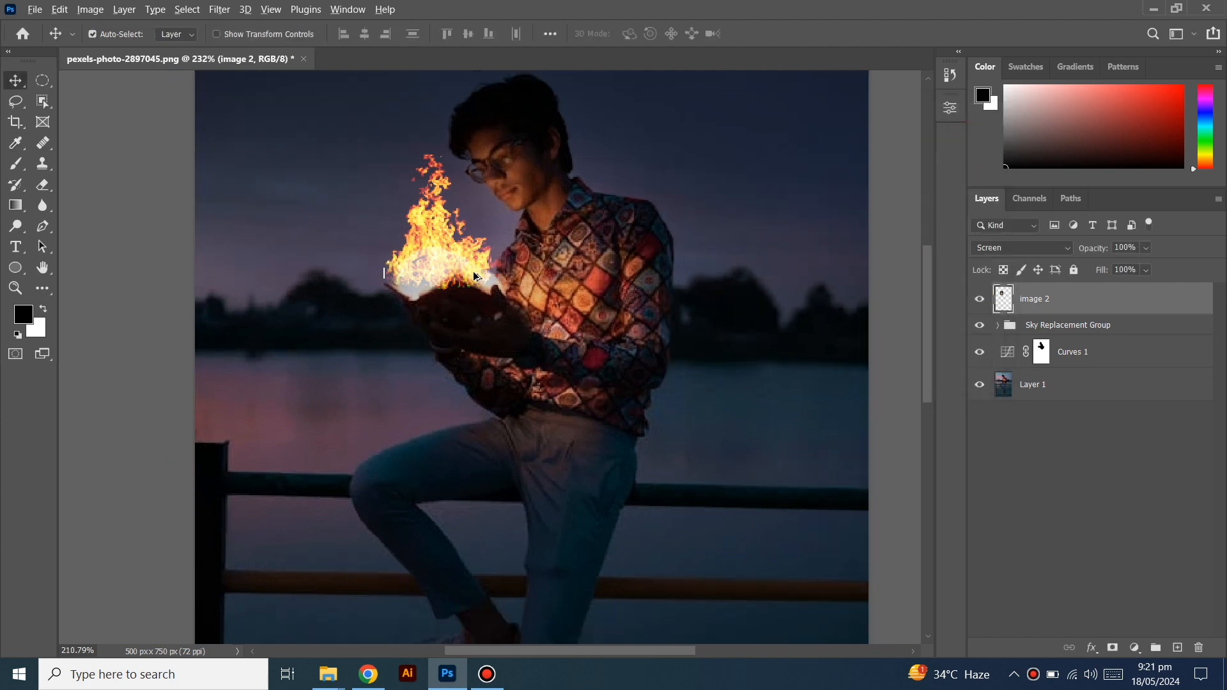
left_click(980, 303)
left_click(1042, 386)
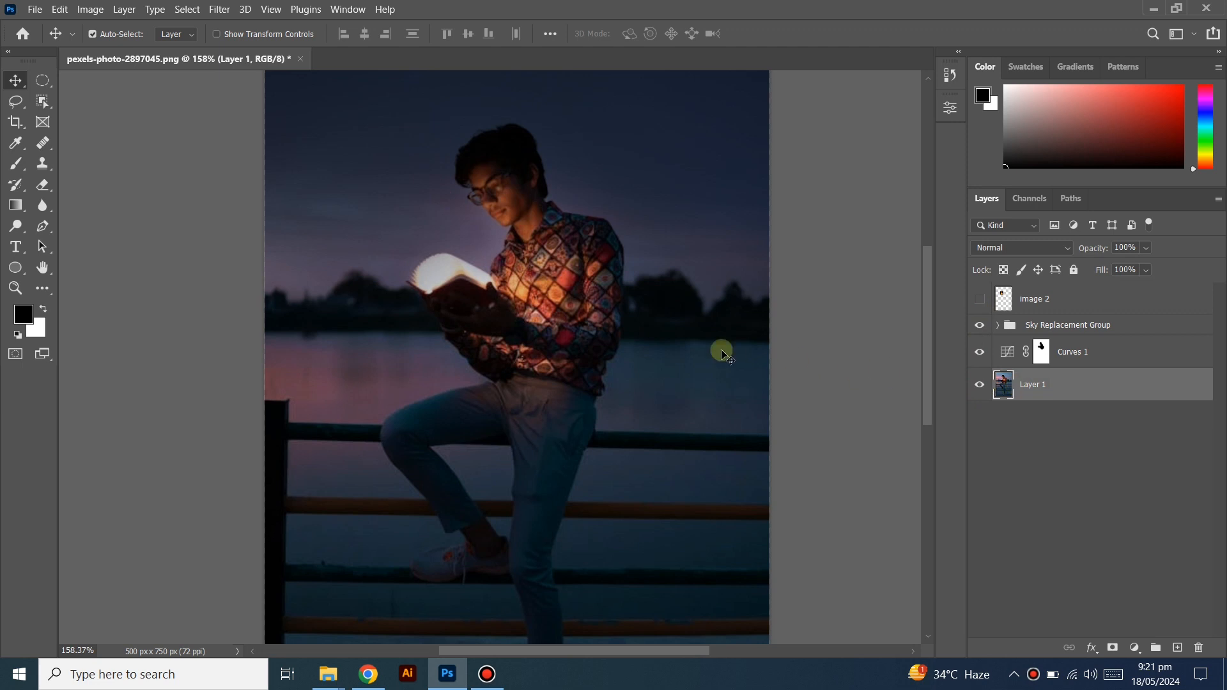
left_click(43, 101)
left_click(96, 116)
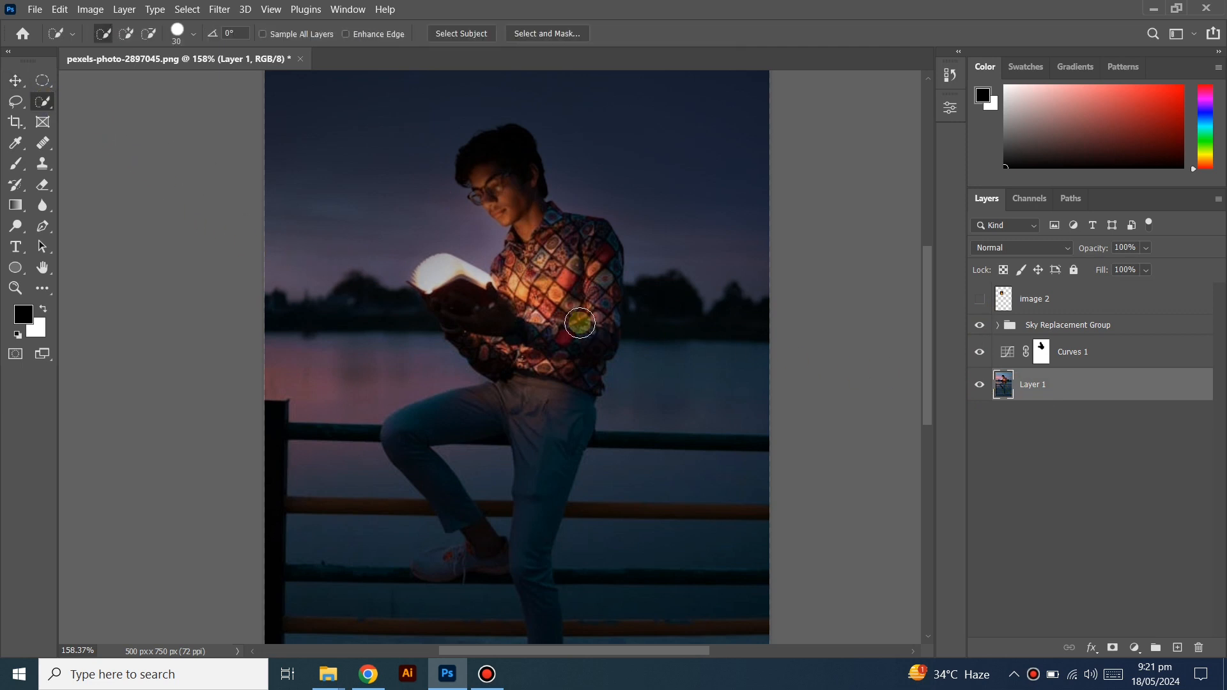
scroll(469, 277, "up", 1)
scroll(469, 276, "up", 1)
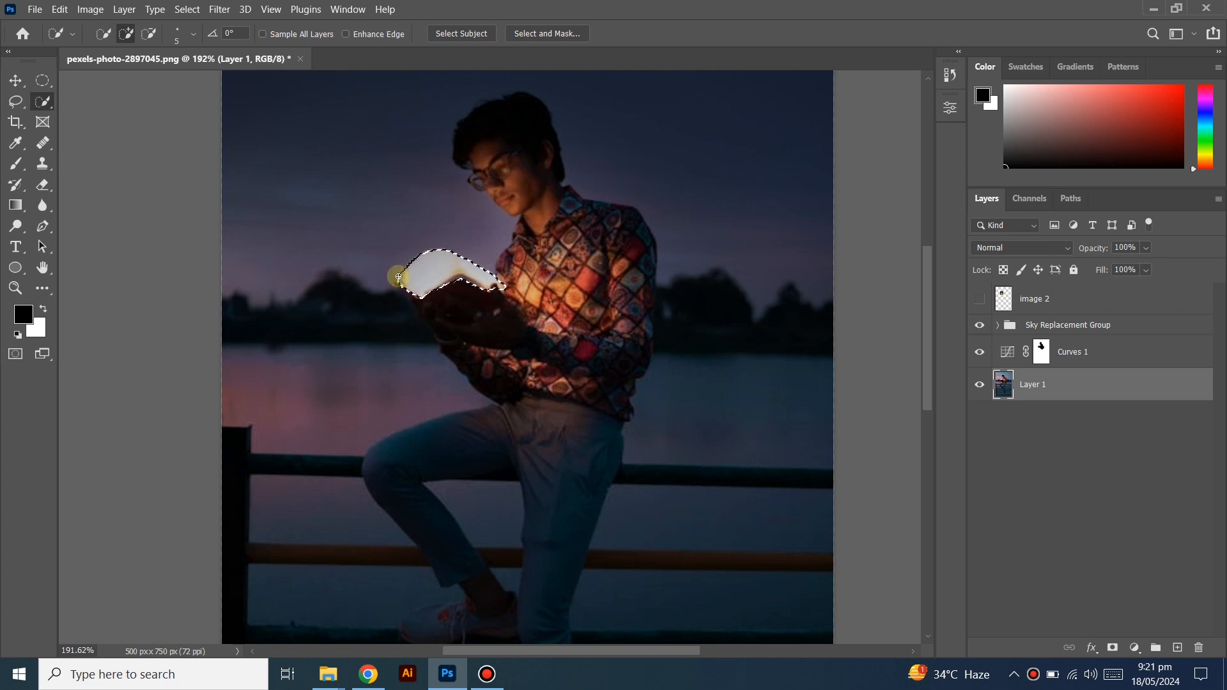
Create a new layer above the Sky Replacement Group and fill the book page selection with black at 100% opacity
left_click(1092, 333)
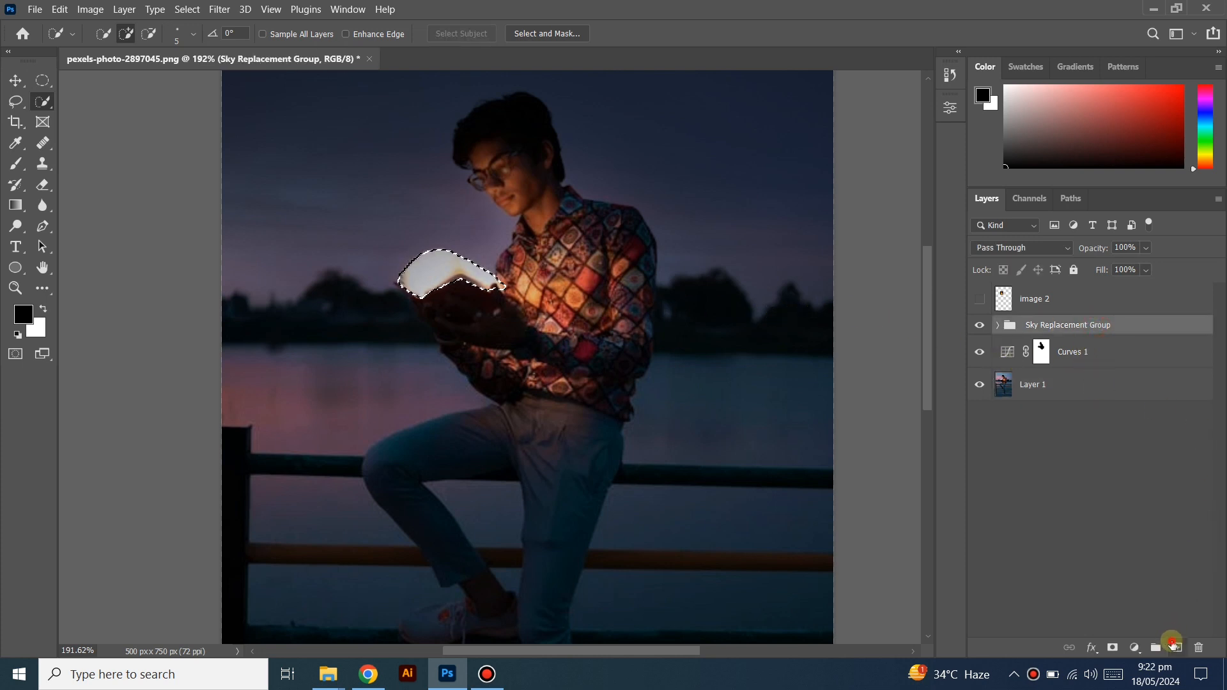
left_click(1174, 646)
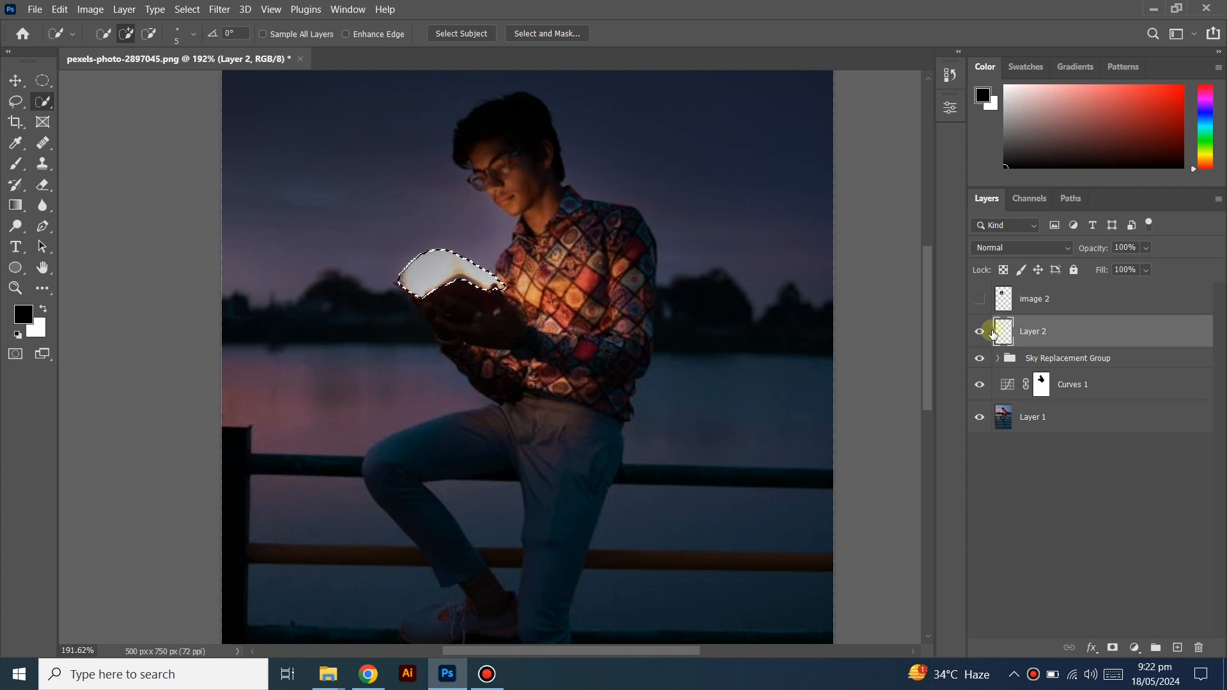
right_click(468, 275)
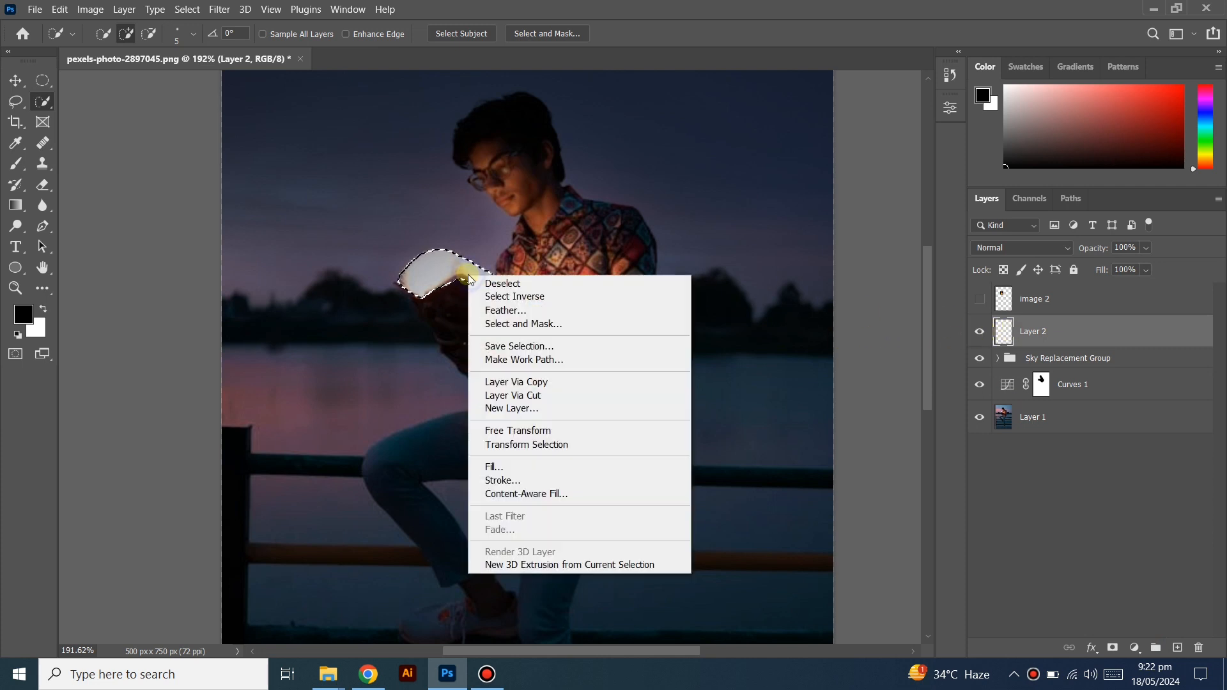
left_click(490, 468)
left_click(607, 156)
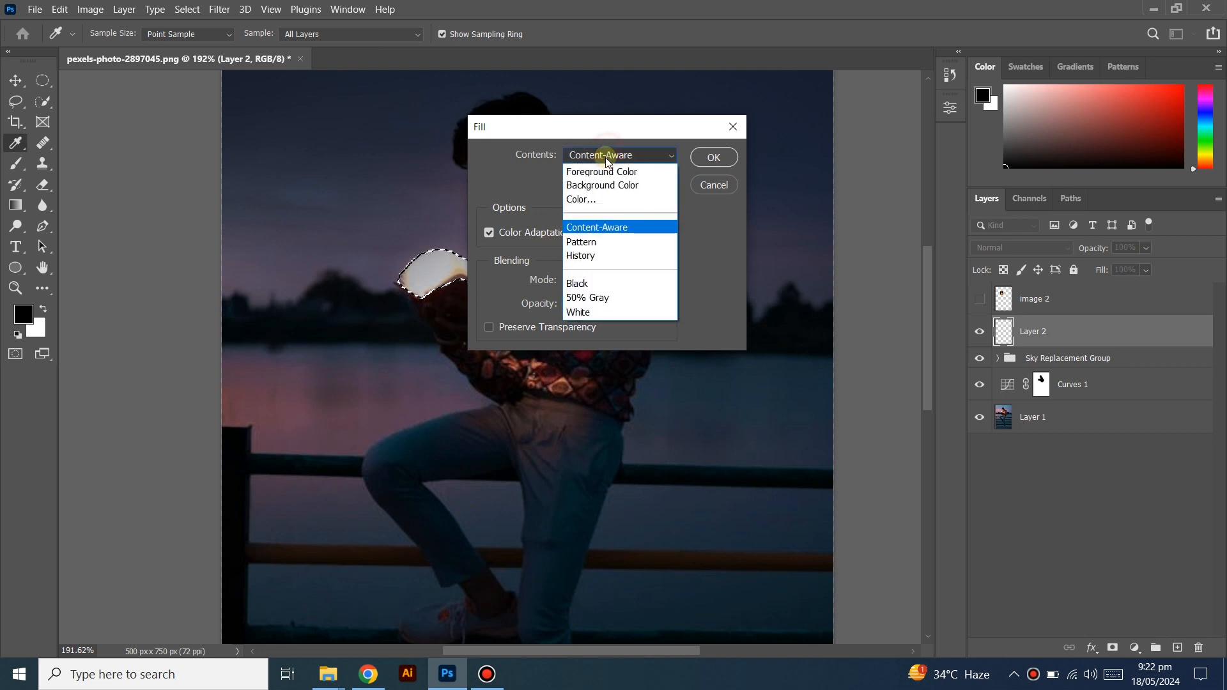
left_click(580, 284)
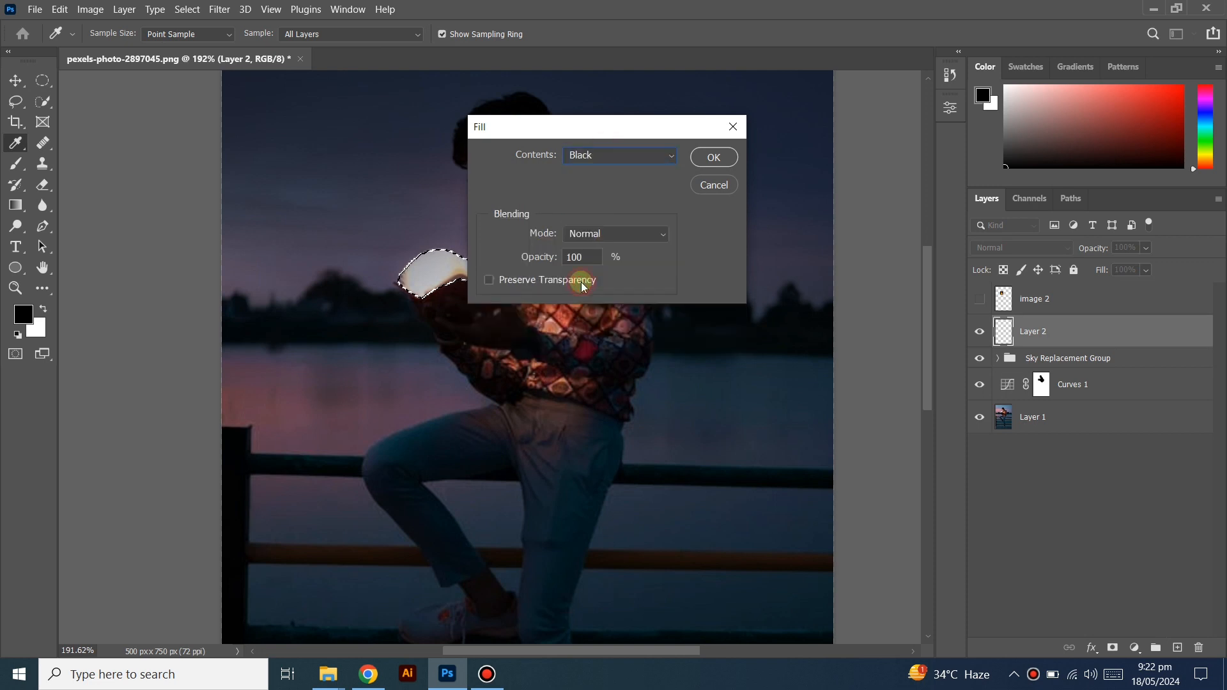
left_click(709, 160)
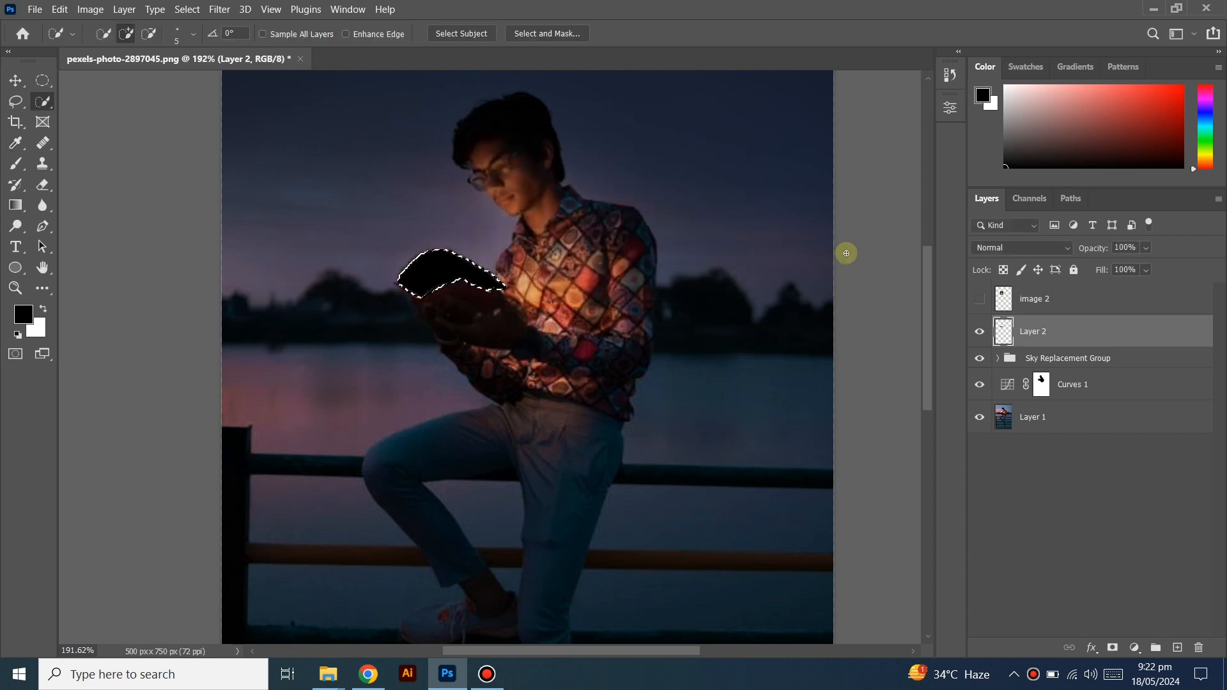
Show the fire layer, deselect the pages, and move the flames slightly down onto the book
left_click(981, 300)
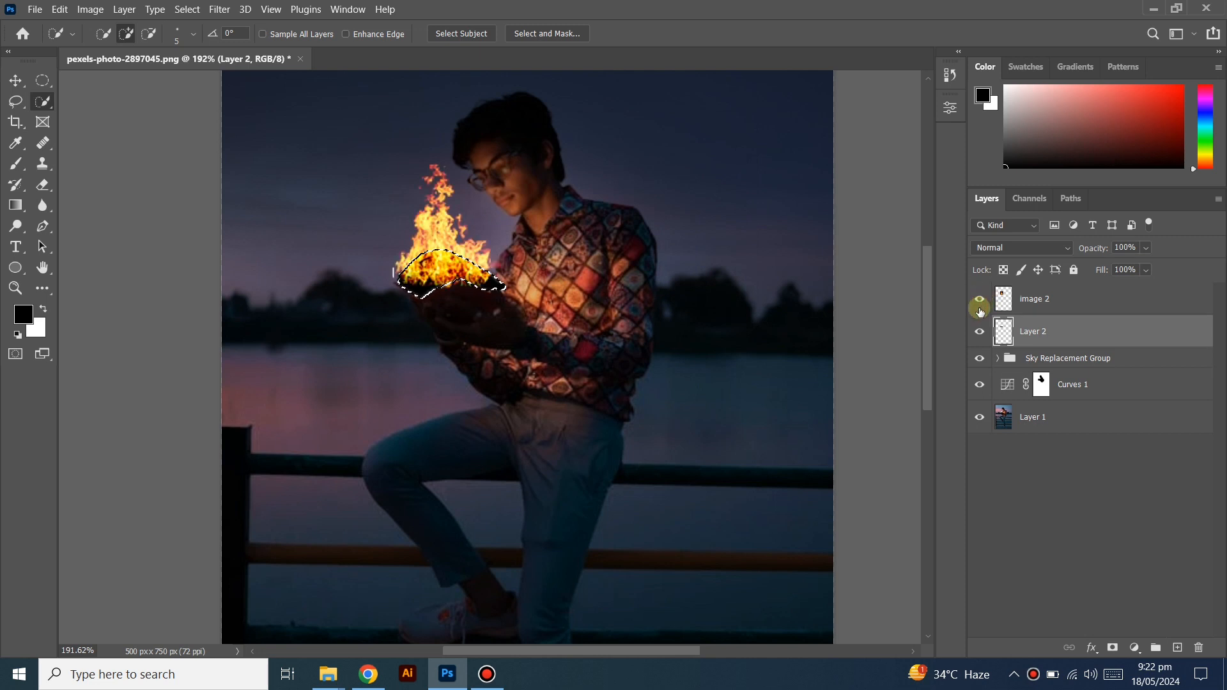
left_click(18, 81)
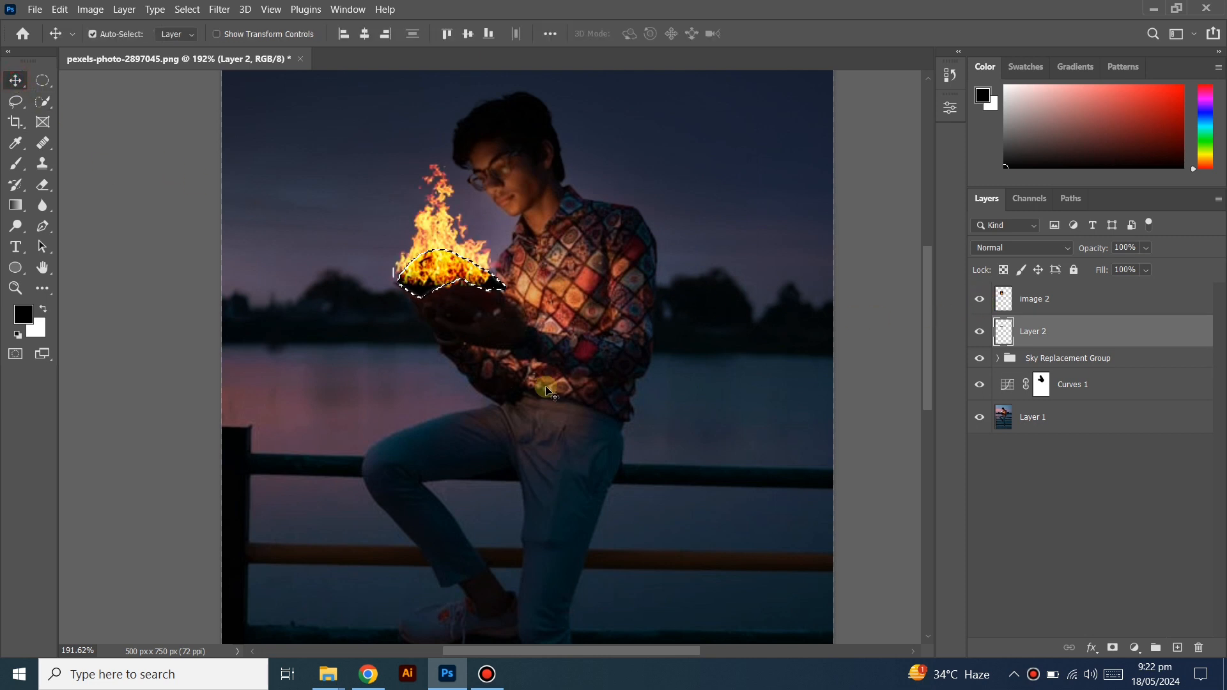
key("ctrl+d")
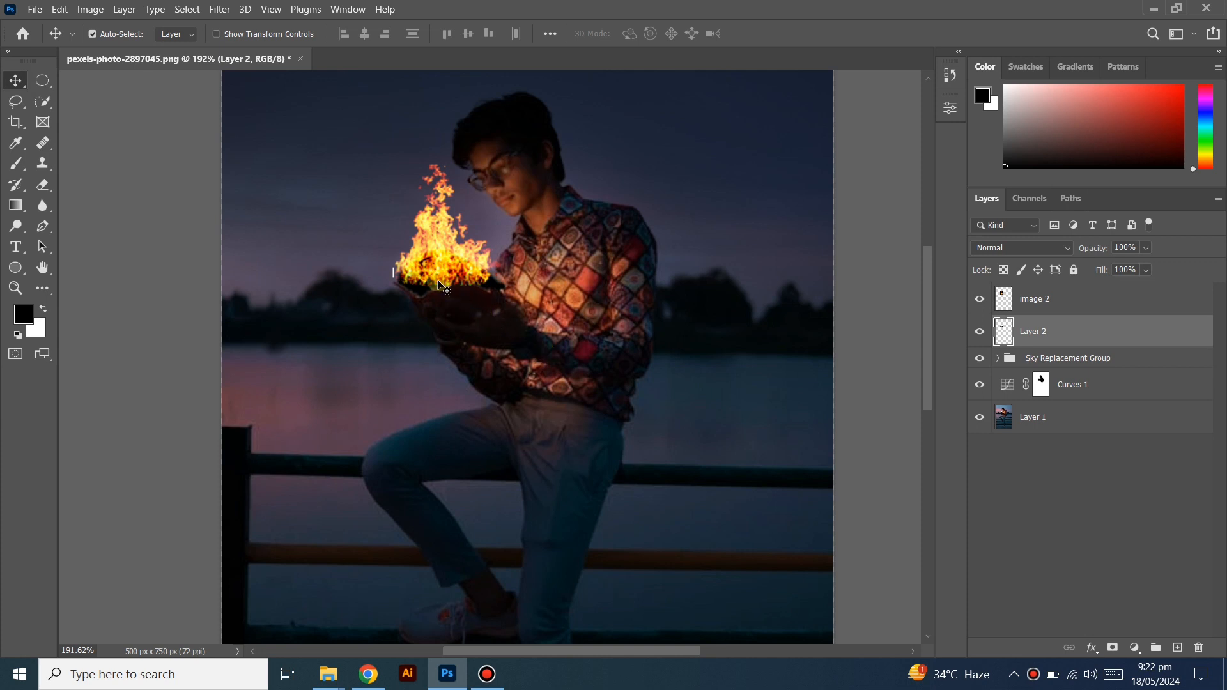
scroll(440, 286, "up", 2)
left_click_drag(438, 277, 433, 286)
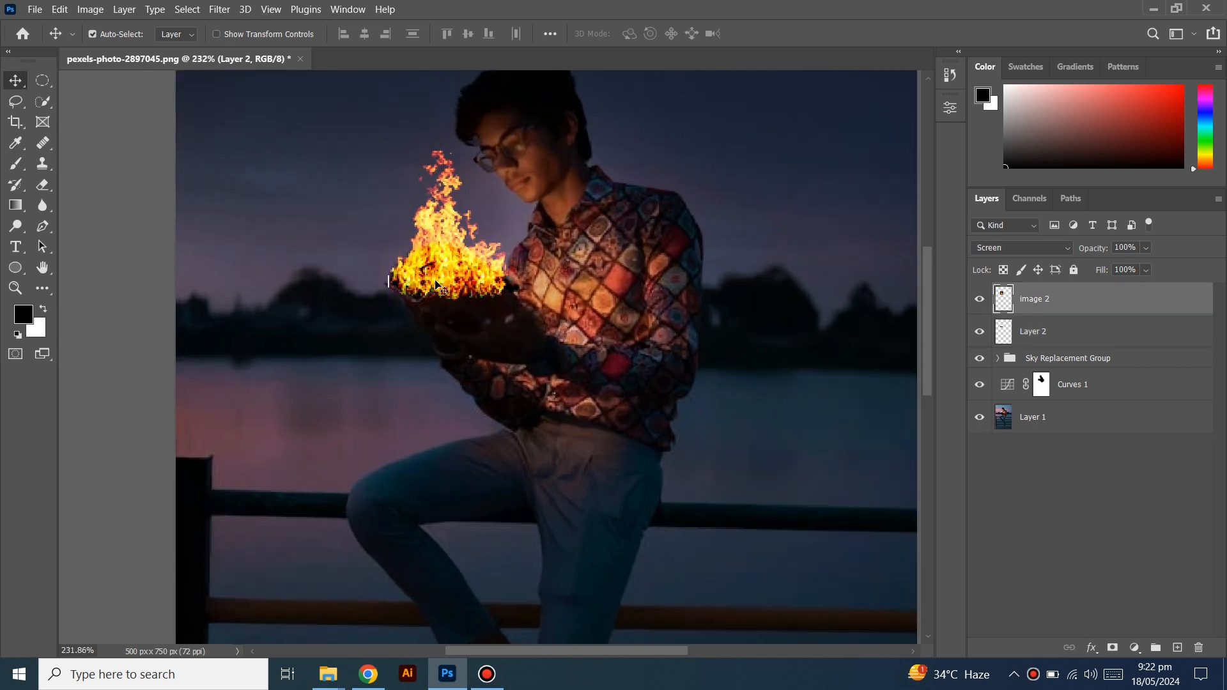
scroll(447, 297, "down", 2)
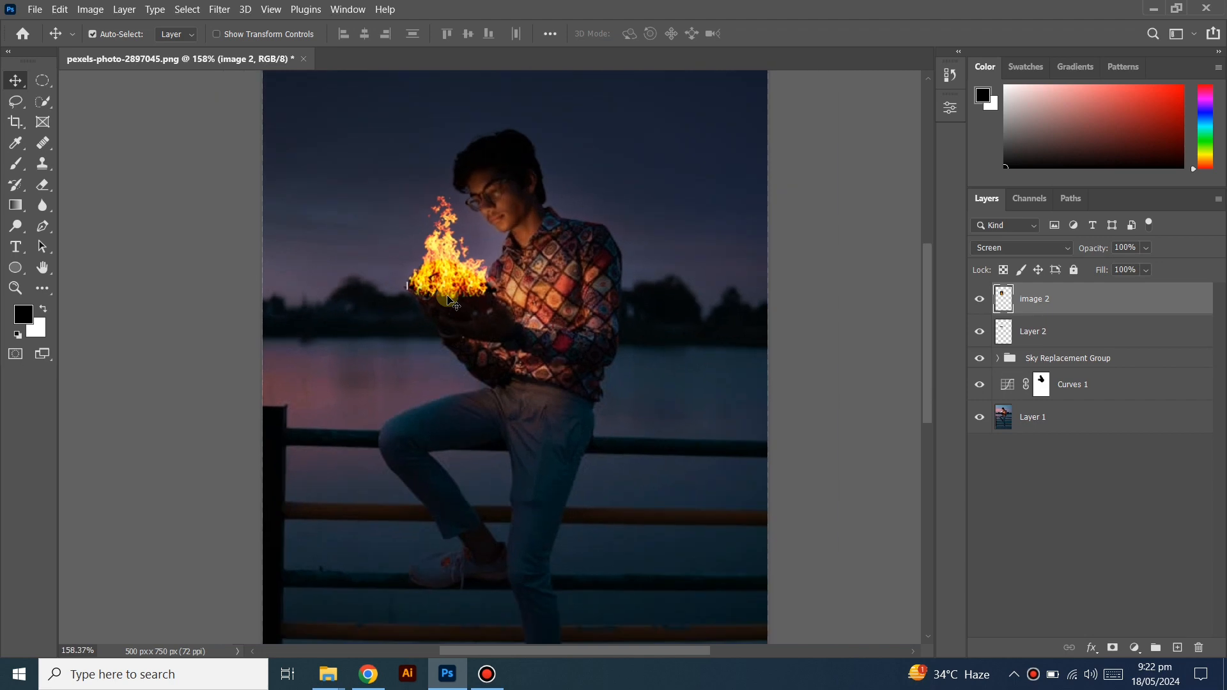
scroll(450, 301, "up", 1)
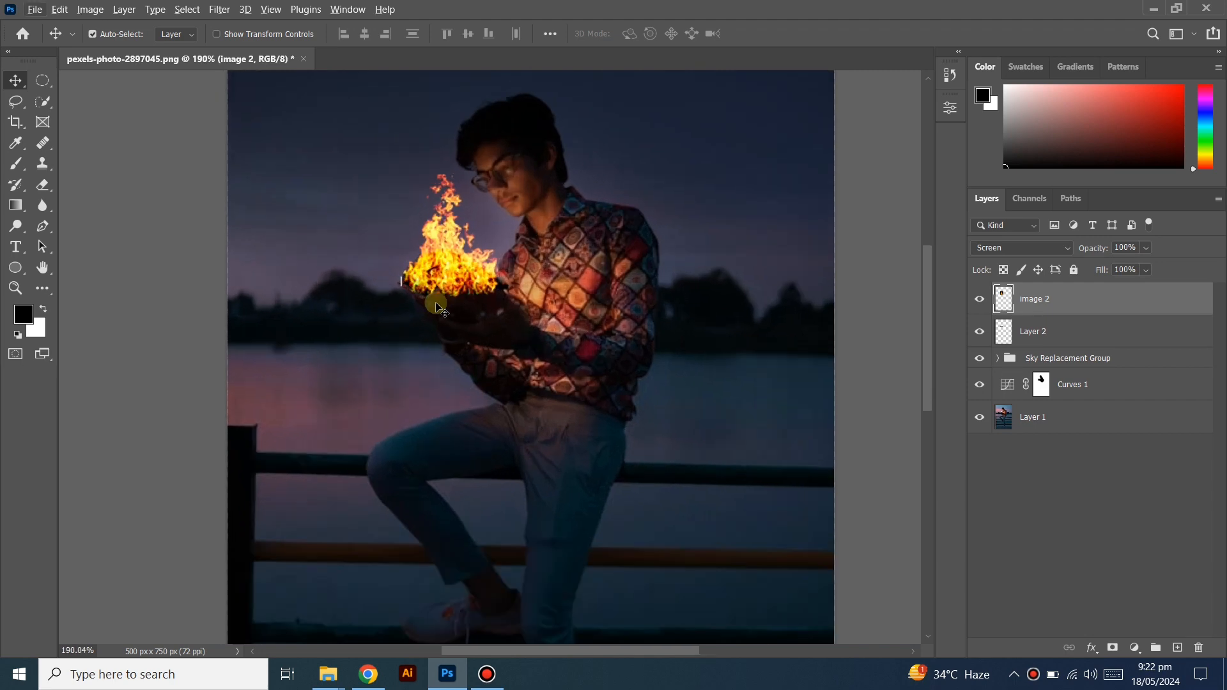
Lower the opacity of the black page fill on Layer 2 to 61%
left_click(1051, 332)
left_click_drag(1147, 248, 1137, 269)
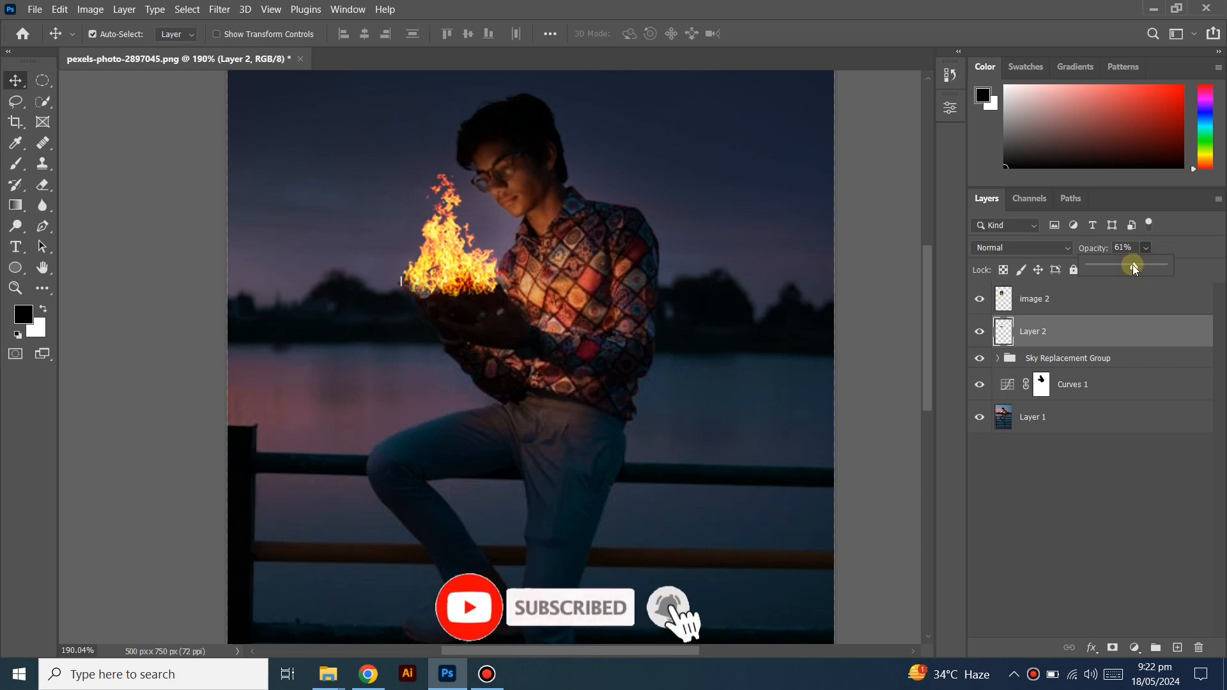
left_click(1029, 594)
Move the fire layer down onto the pages and enlarge it slightly with Free Transform, with the rulers shown
scroll(470, 271, "up", 5)
mouse_move(435, 263)
left_mouse_down()
mouse_move(443, 244)
mouse_move(431, 282)
left_mouse_up()
key("ctrl+r")
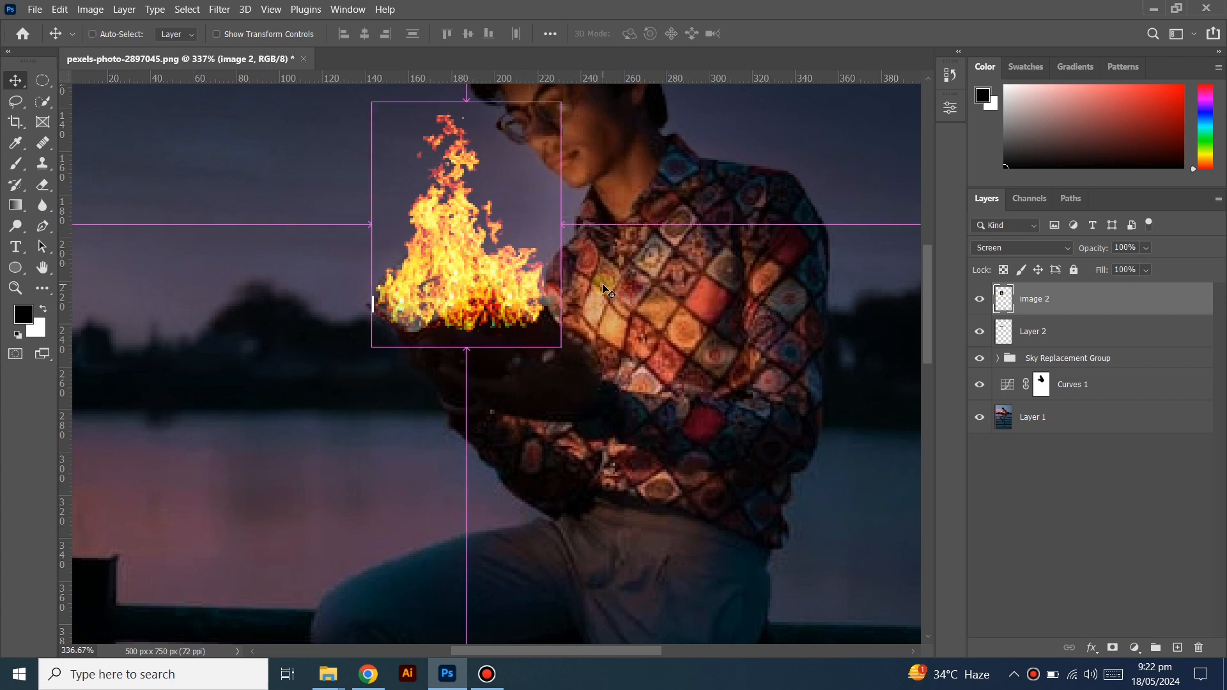
key("ctrl+t")
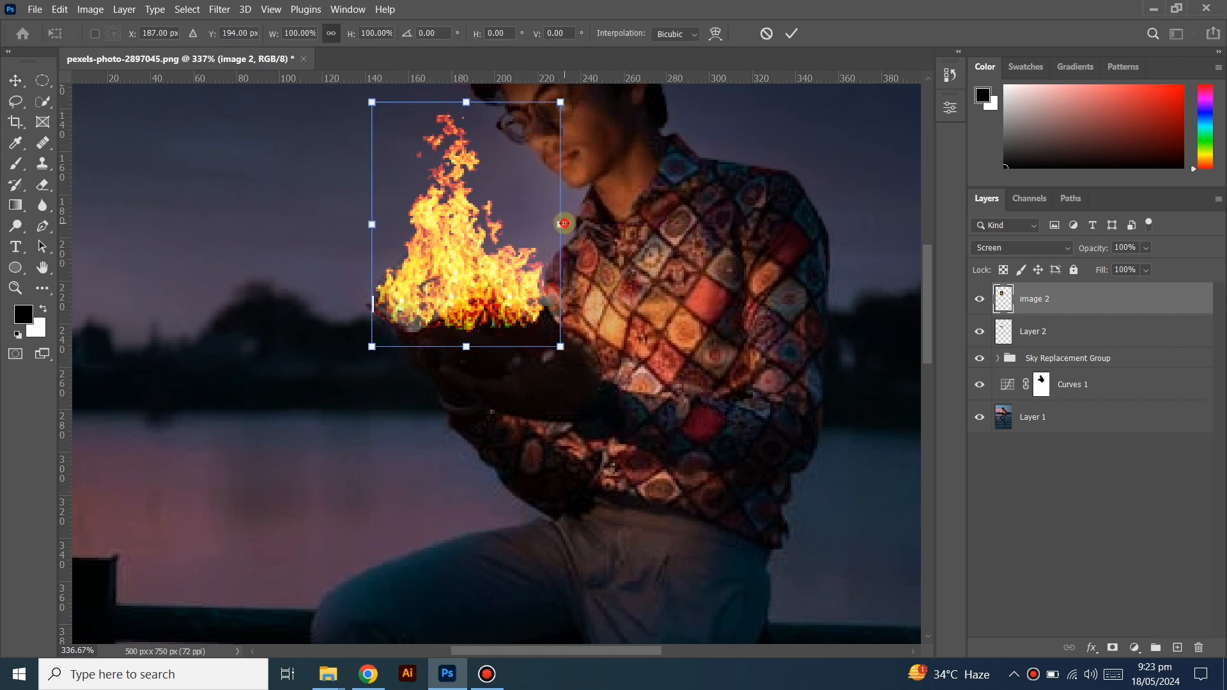
left_click_drag(565, 223, 570, 224)
key("Return")
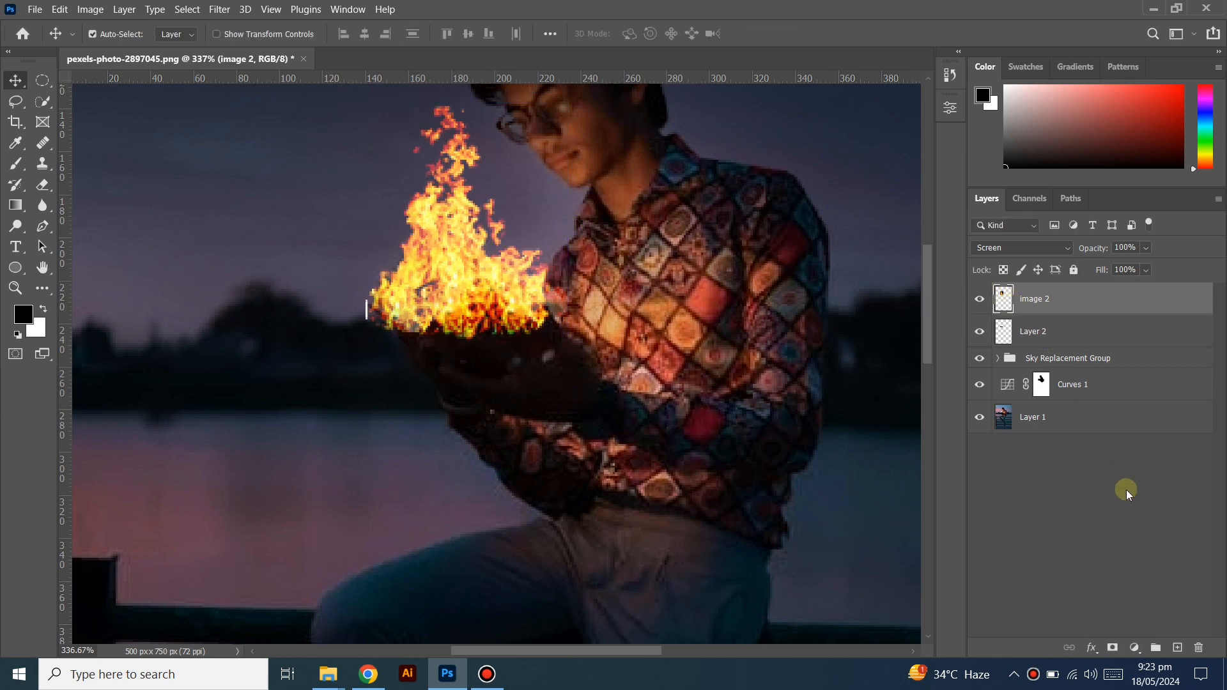
Add a layer mask to the fire layer and paint black with a size 23 brush over the flames overlapping the book's edge
left_click(1112, 647)
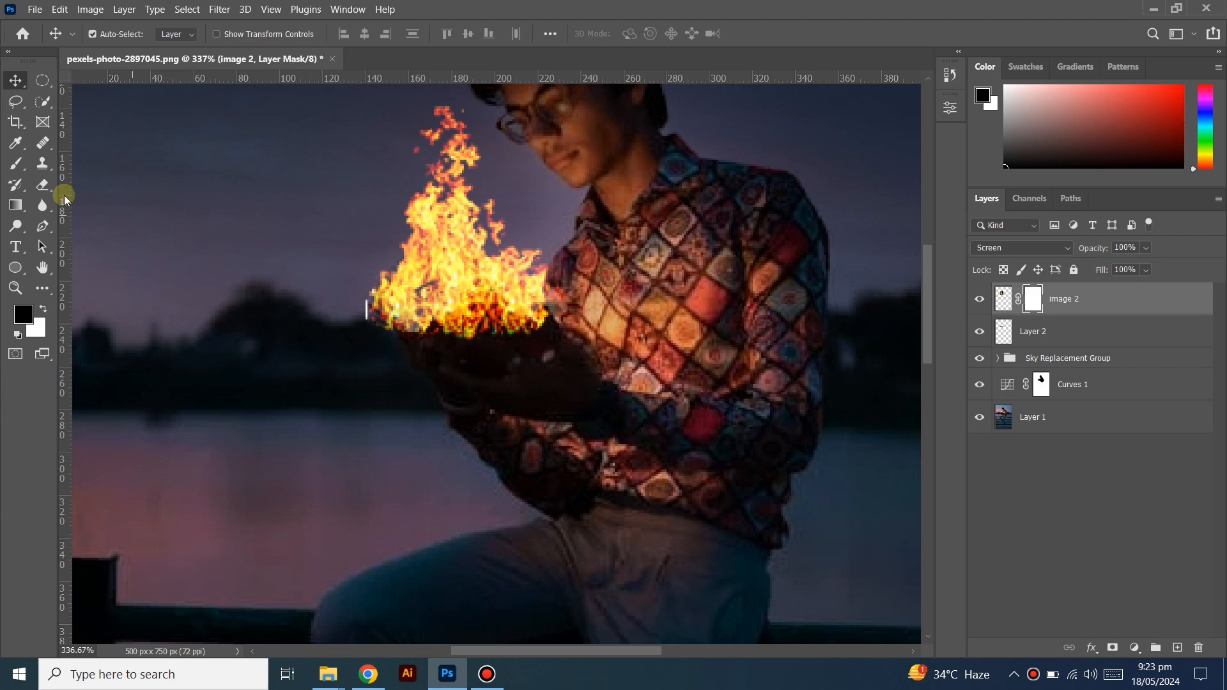
left_click(16, 164)
left_click_drag(366, 366, 335, 356)
mouse_move(351, 310)
left_mouse_down()
mouse_move(386, 381)
mouse_move(372, 310)
mouse_move(405, 356)
mouse_move(373, 303)
mouse_move(392, 361)
mouse_move(528, 330)
mouse_move(450, 329)
mouse_move(546, 318)
mouse_move(496, 315)
mouse_move(540, 331)
left_mouse_up()
mouse_move(460, 336)
left_mouse_down()
mouse_move(423, 340)
mouse_move(494, 318)
mouse_move(445, 321)
mouse_move(481, 308)
mouse_move(420, 336)
mouse_move(483, 313)
left_mouse_up()
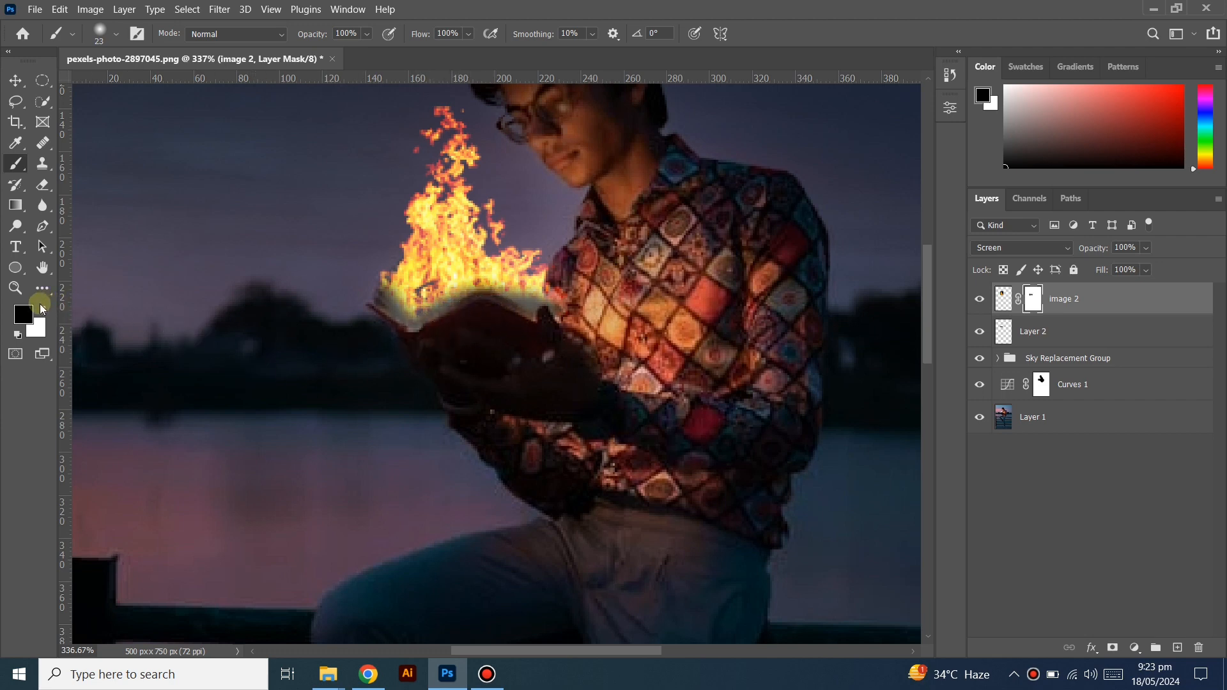
Paint white on the fire layer's mask with a size 9 soft brush to restore the flames along the page edges
left_click(42, 309)
right_click(395, 300, "alt")
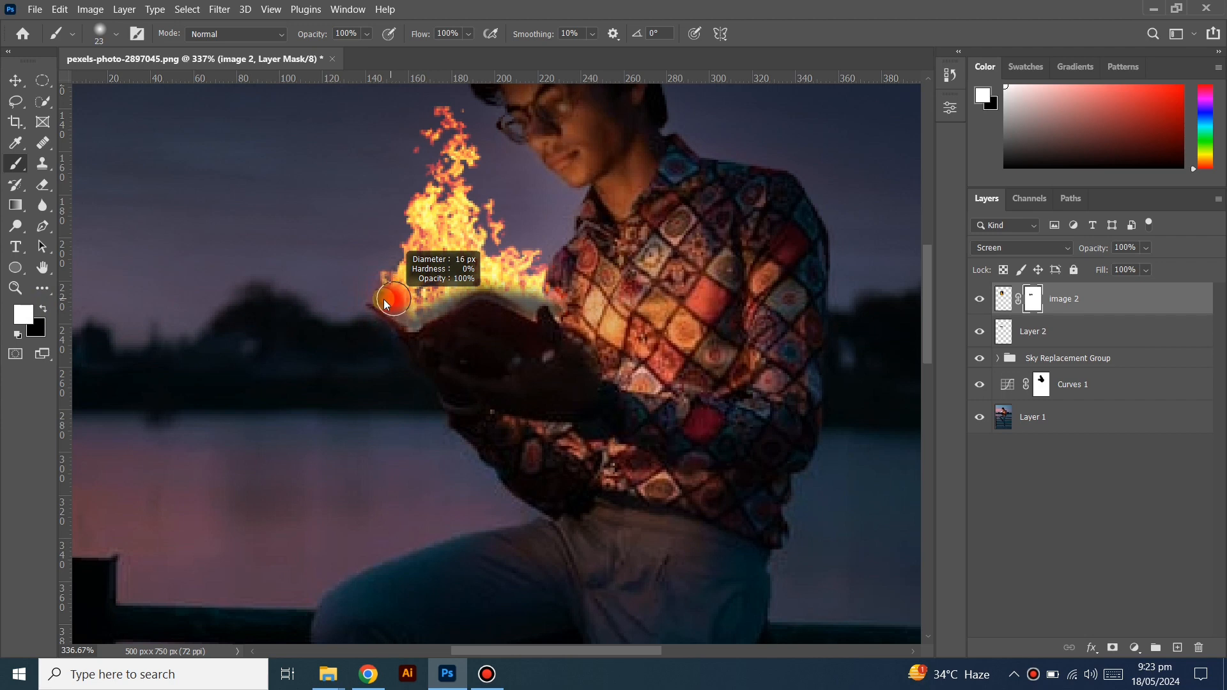
mouse_move(375, 300)
left_mouse_down()
mouse_move(408, 323)
mouse_move(455, 298)
mouse_move(527, 301)
left_mouse_up()
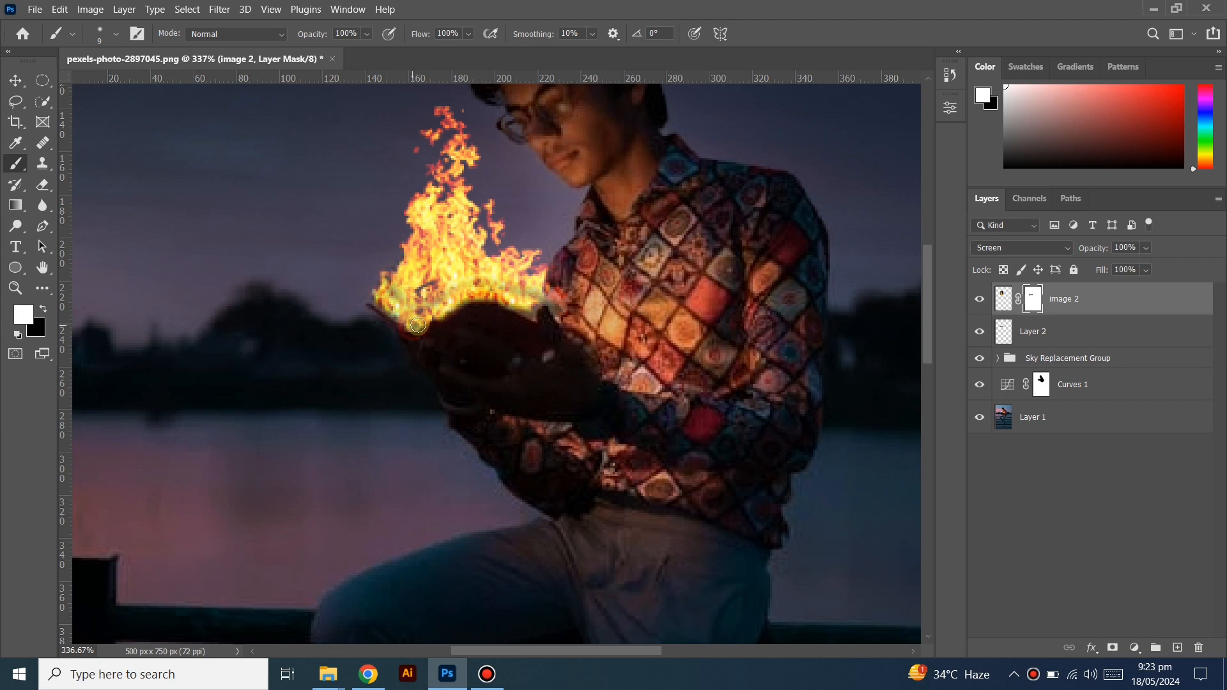
left_click_drag(467, 288, 518, 308)
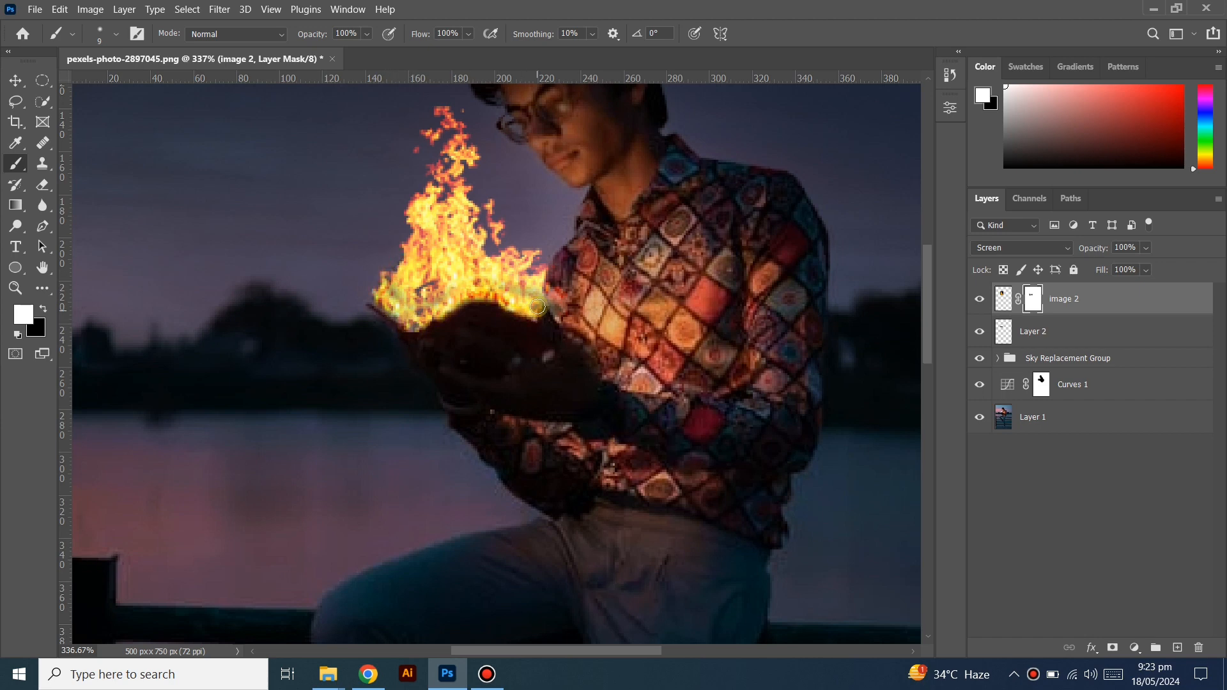
scroll(497, 309, "down", 9)
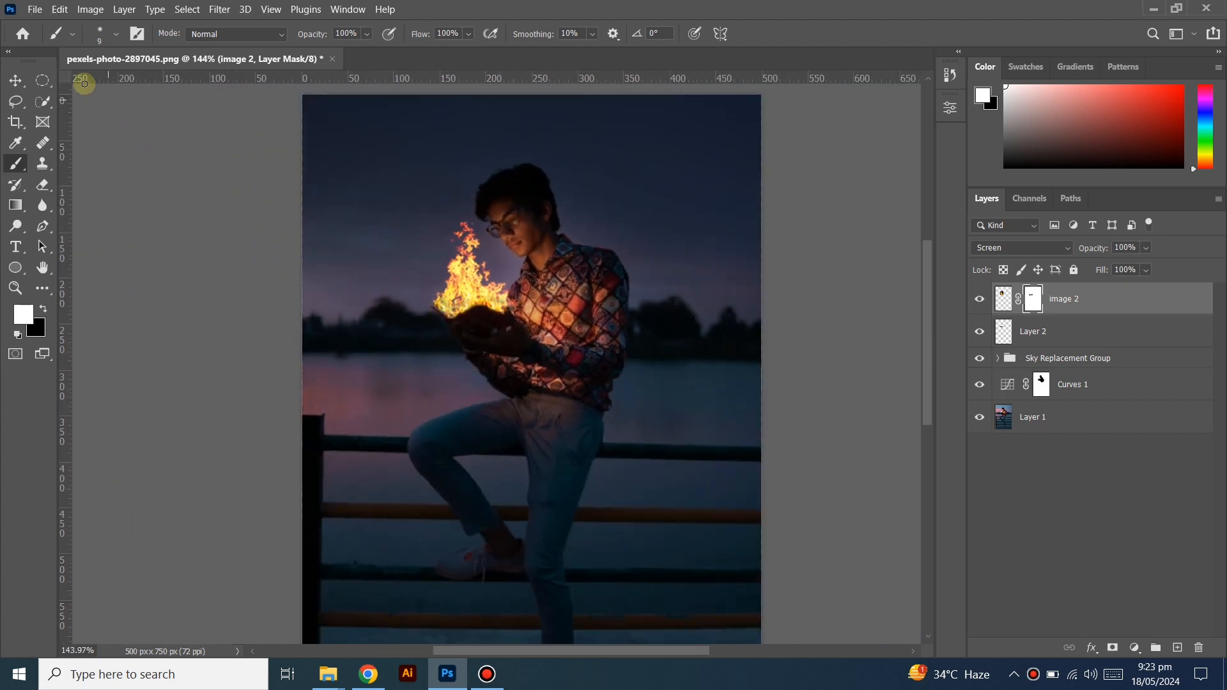
left_click(12, 77)
scroll(422, 364, "down", 1)
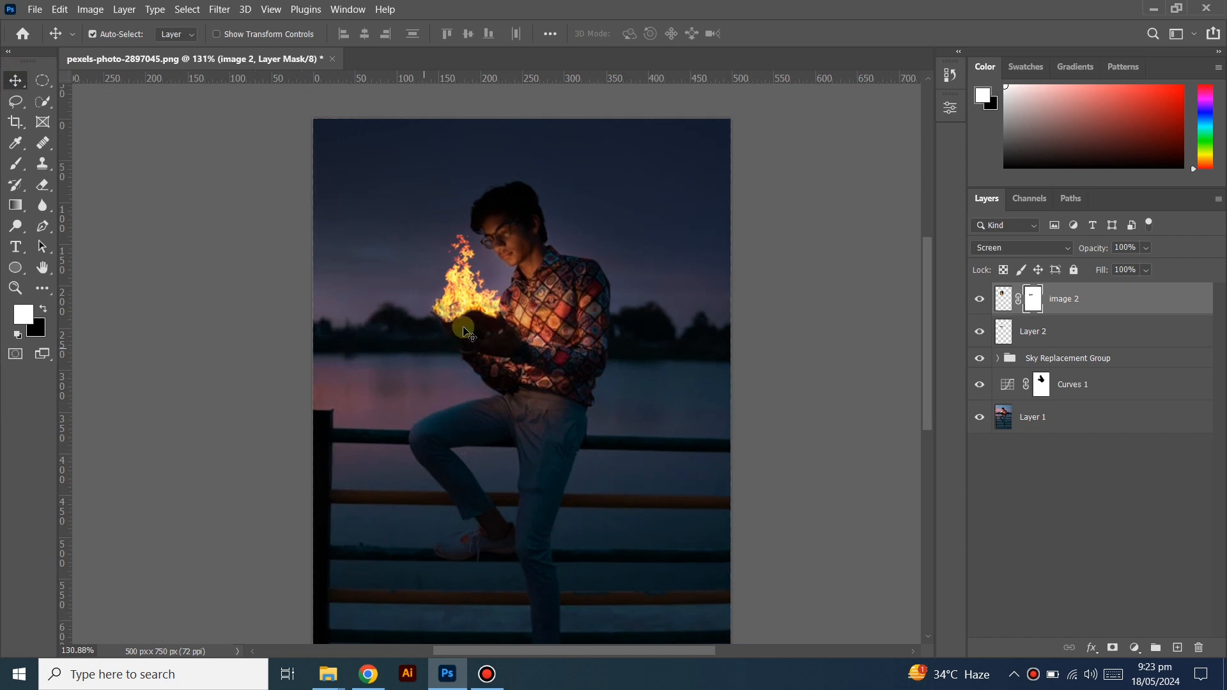
scroll(447, 415, "down", 1)
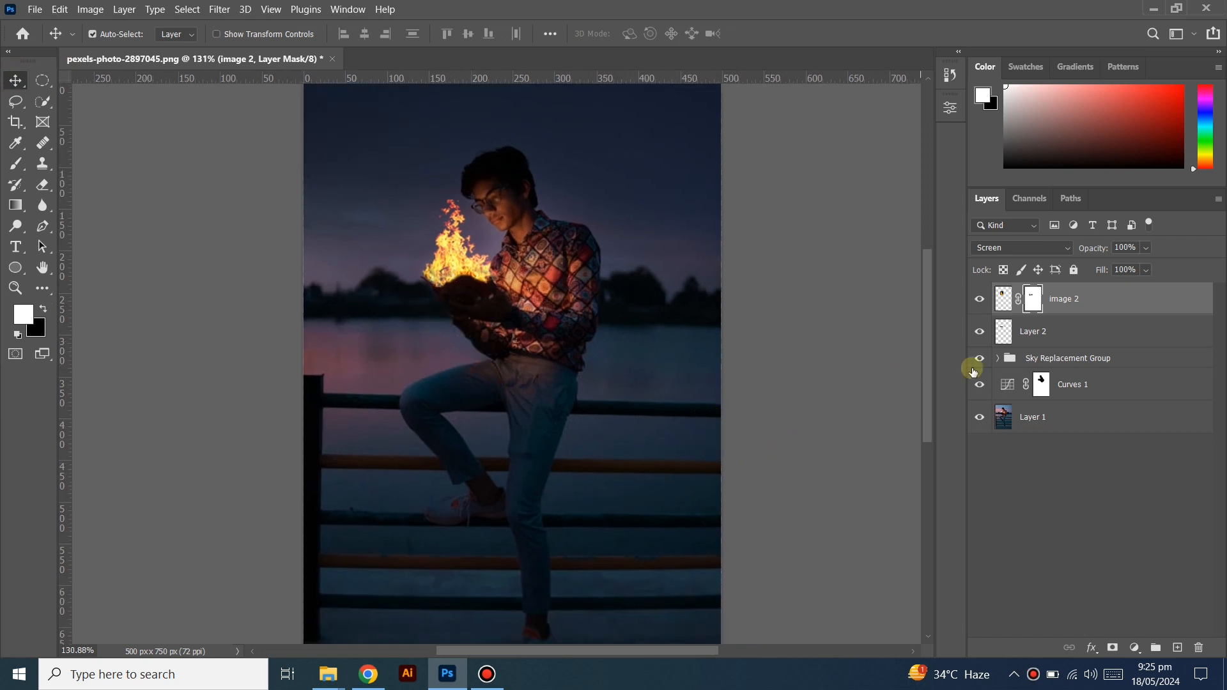
Create a new layer named Glow above the Sky Replacement Group and select it
left_click(1072, 362)
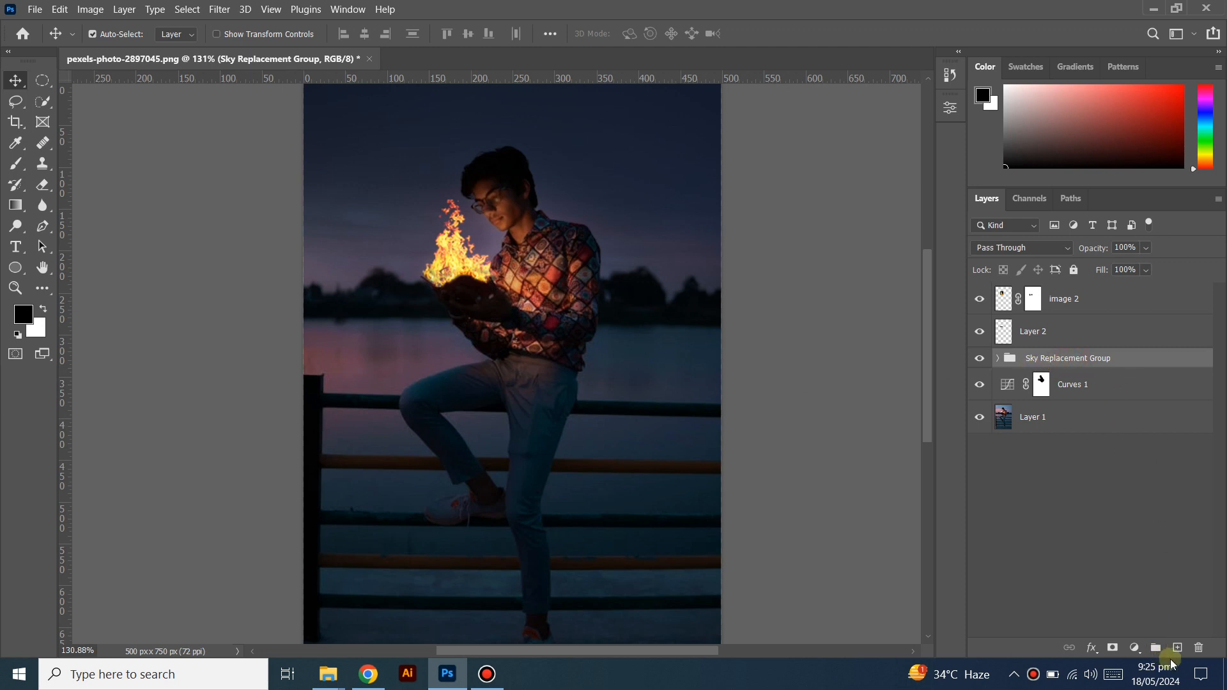
left_click(1176, 650)
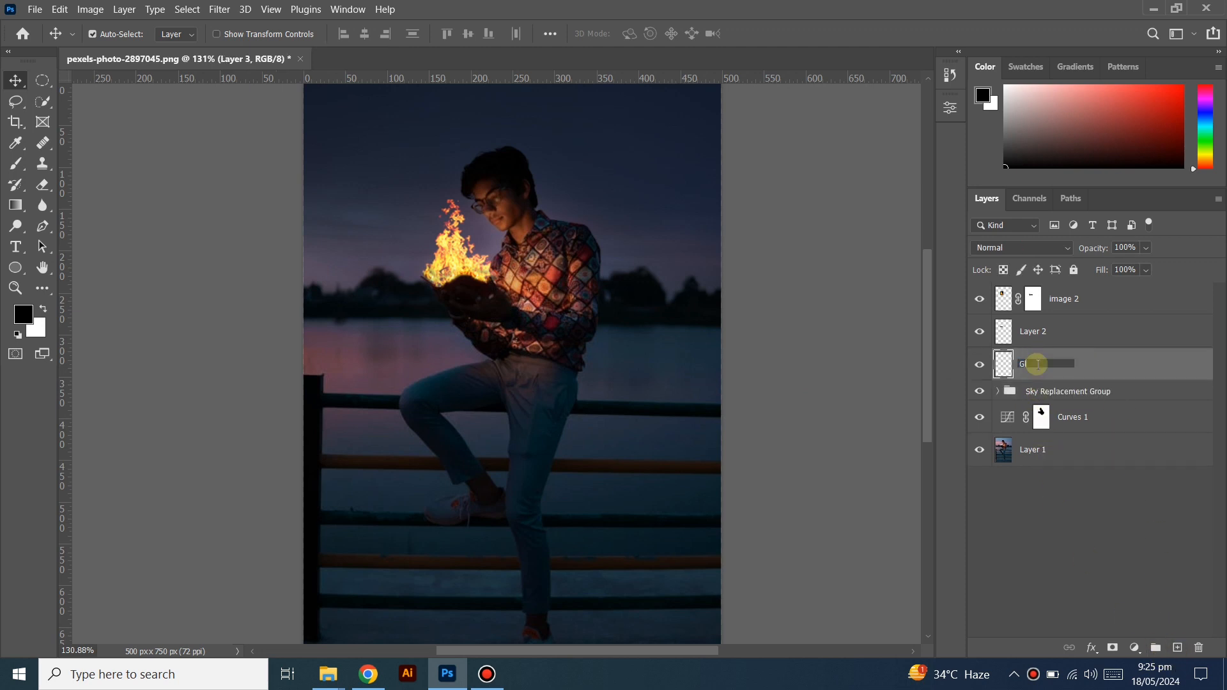
left_click(1047, 533)
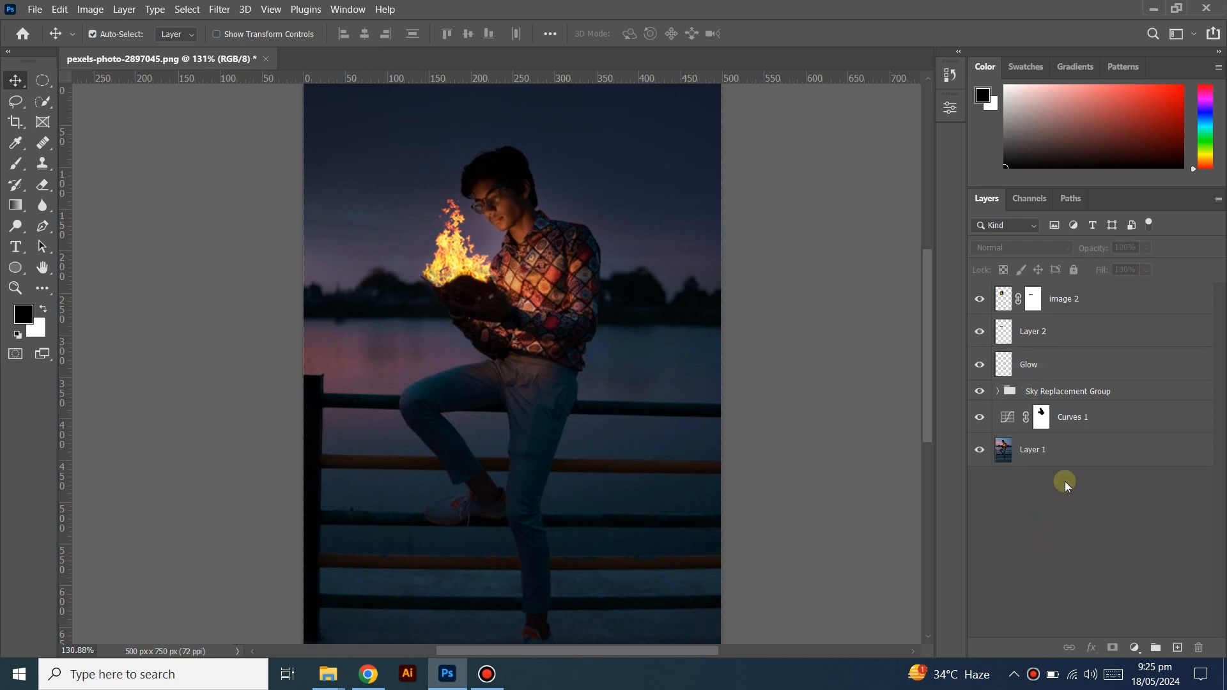
left_click(1043, 363)
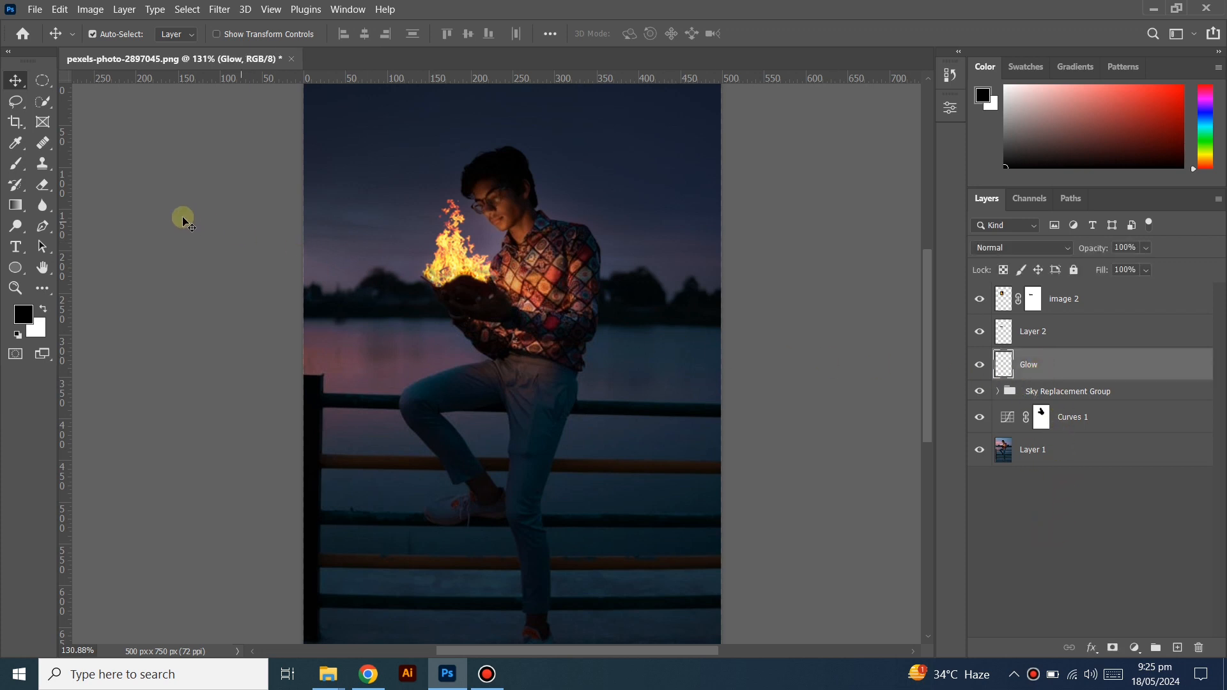
Set up a soft 72 px brush at 10% flow with a yellow foreground color sampled from the flames
left_click(13, 165)
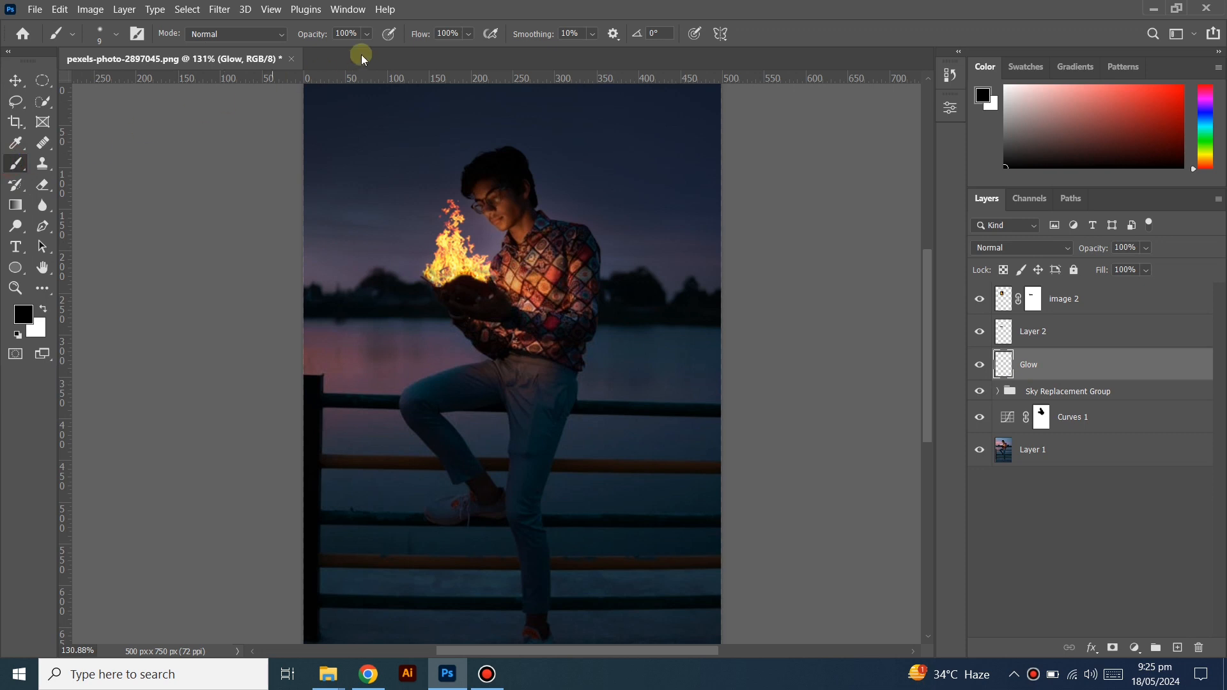
left_click(468, 34)
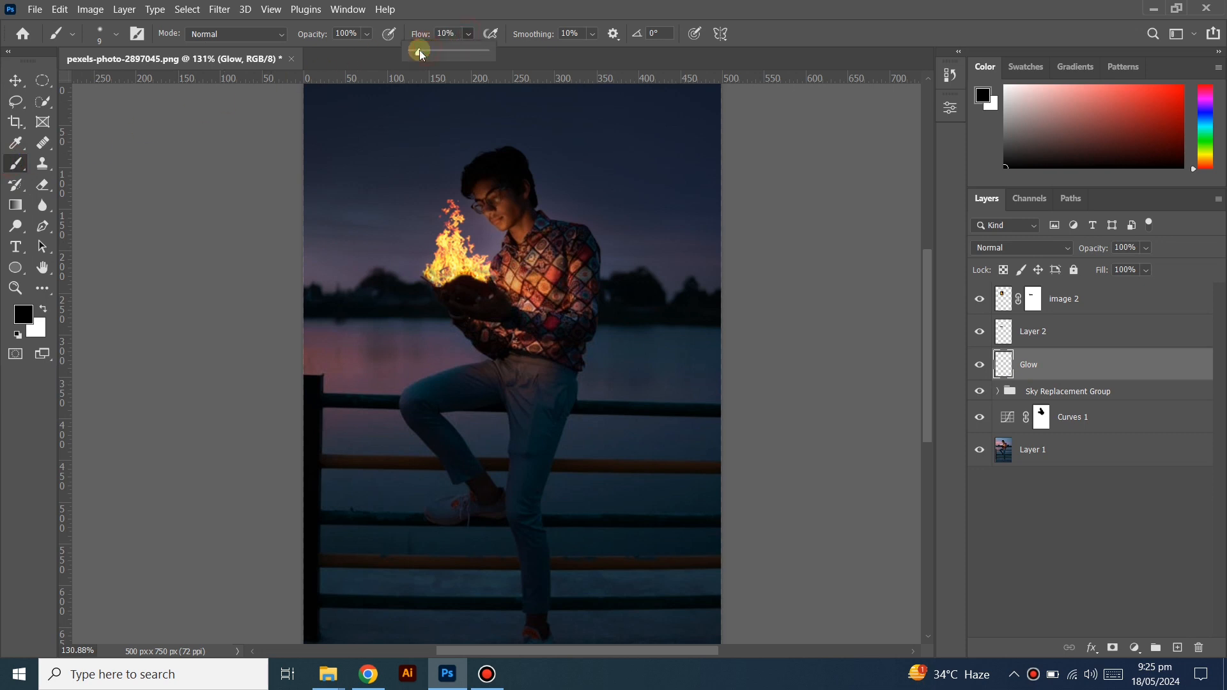
left_click(471, 35)
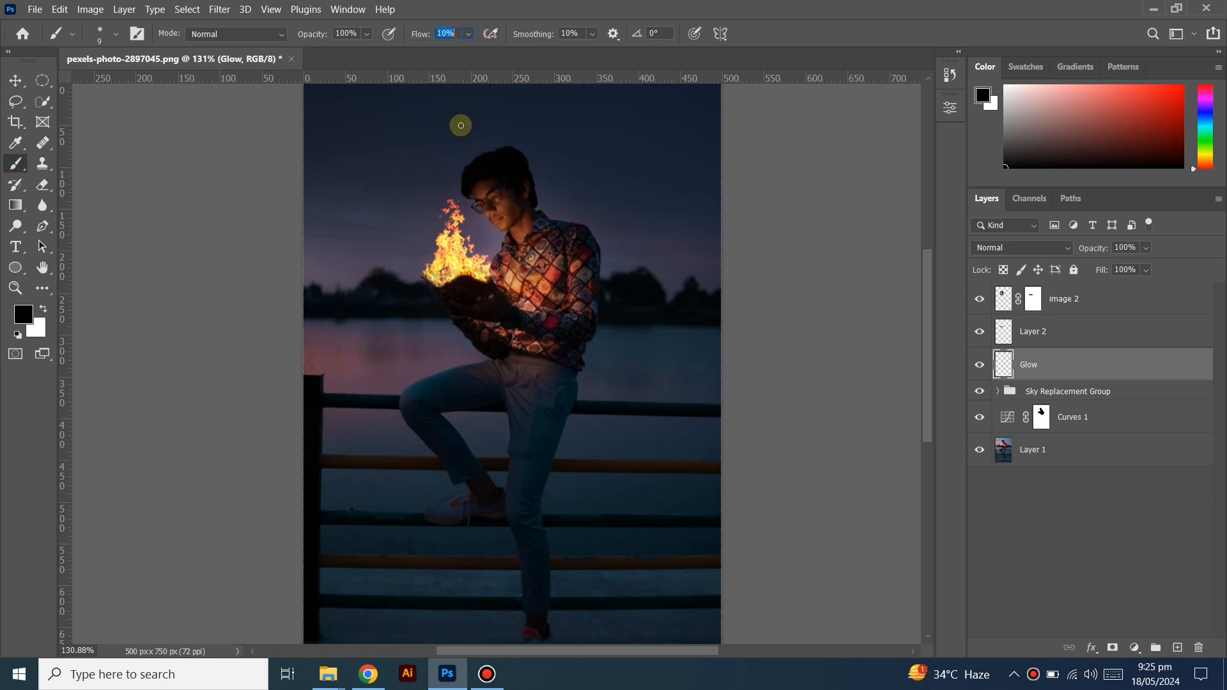
left_click(455, 259, "alt")
right_click(456, 216, "alt")
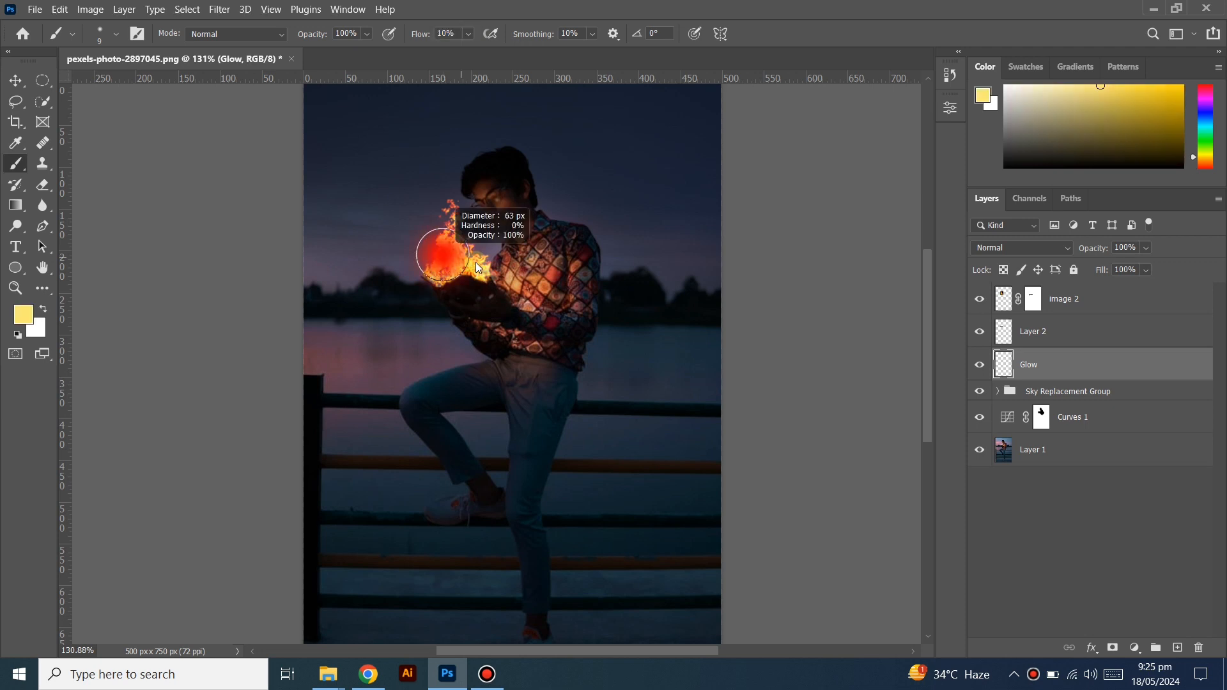
Try a yellow glow stroke beside the flames, undo it, and set the brush flow to 3%
mouse_move(456, 215)
left_mouse_down()
mouse_move(425, 241)
mouse_move(424, 266)
left_mouse_up()
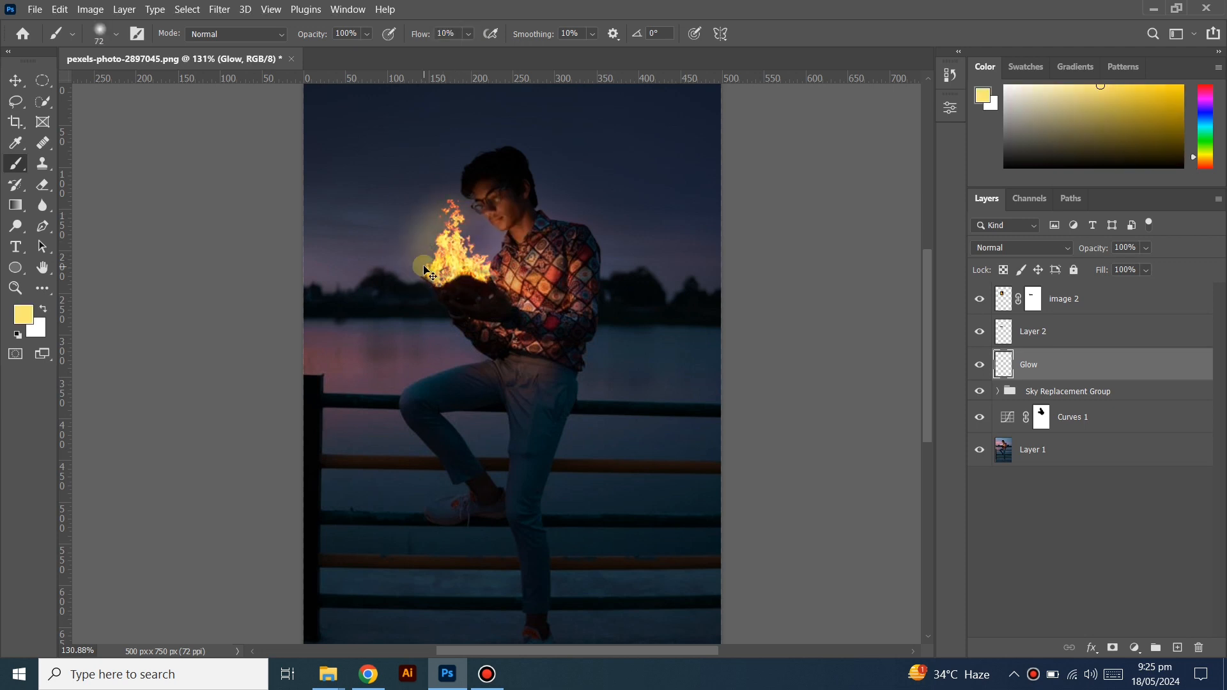
key("ctrl+z")
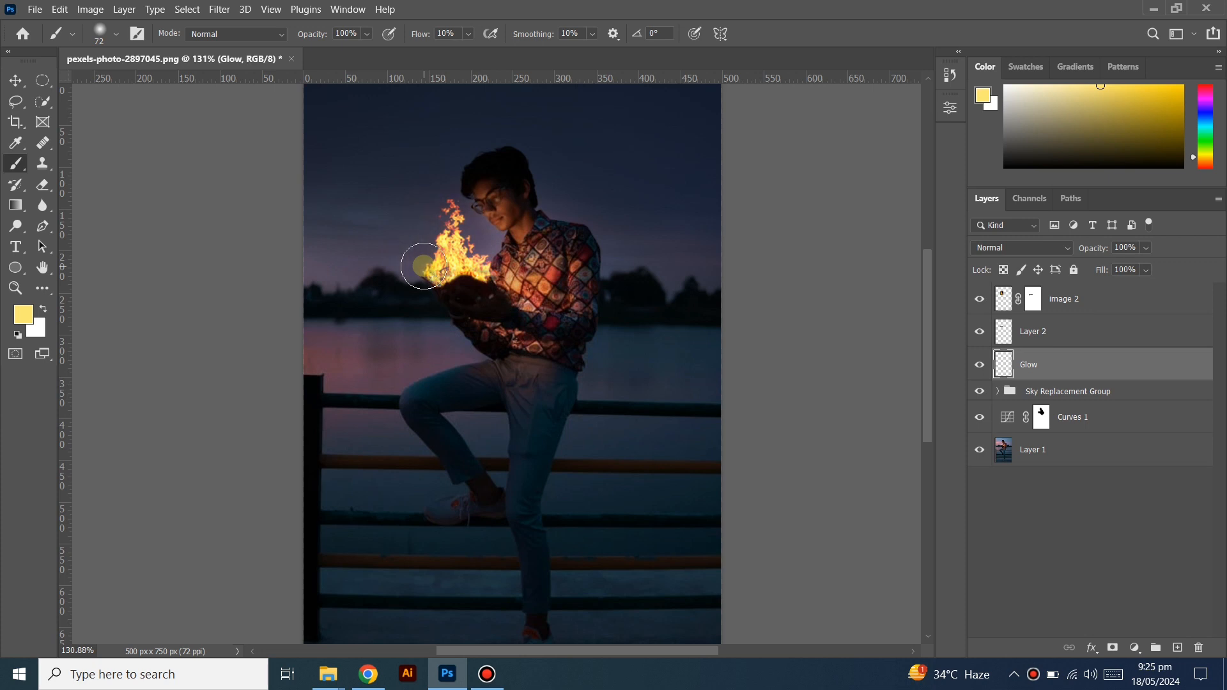
left_click(468, 37)
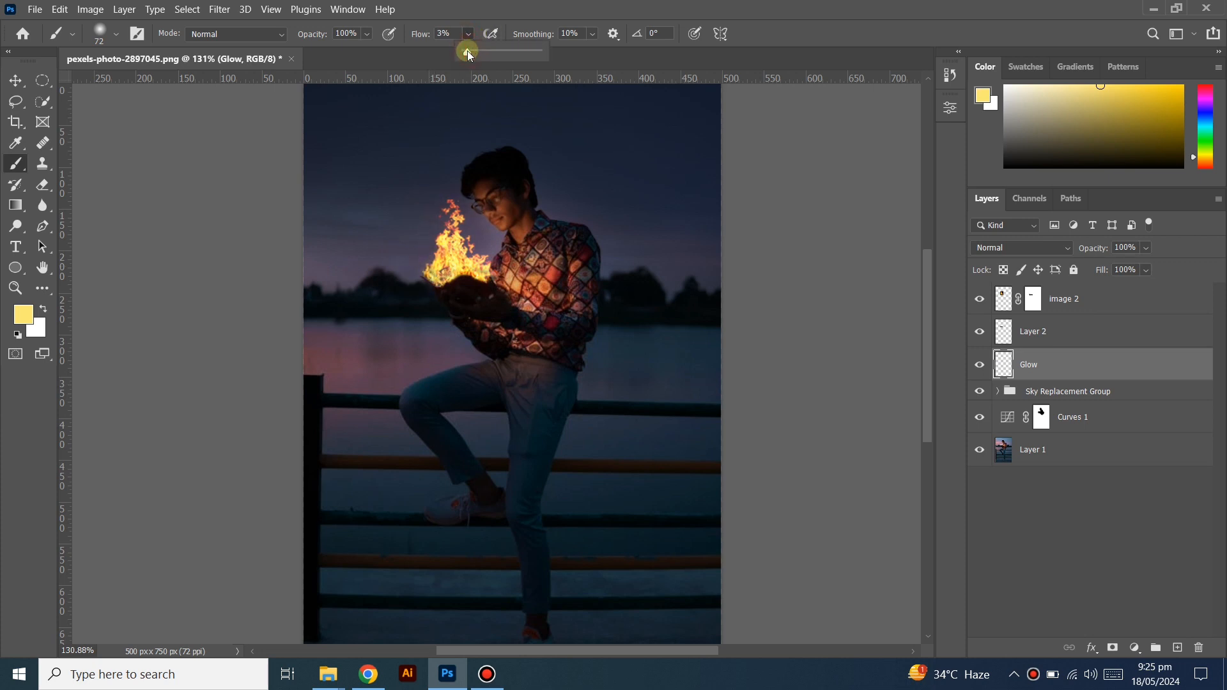
Paint a soft yellow glow around the flames and book on the Glow layer with a 133 px brush at 5% flow
left_click_drag(452, 228, 476, 228)
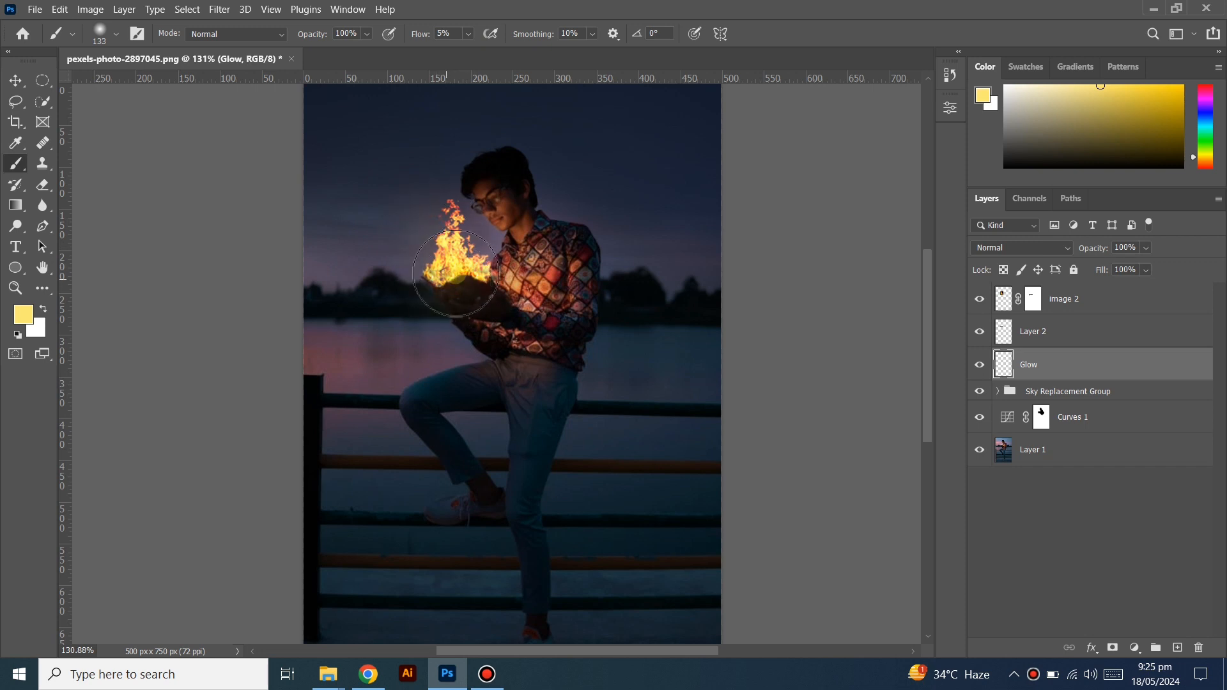
left_click(451, 282)
mouse_move(451, 282)
left_mouse_down()
mouse_move(484, 283)
mouse_move(485, 273)
mouse_move(440, 309)
left_mouse_up()
left_click(439, 270)
left_click(451, 227)
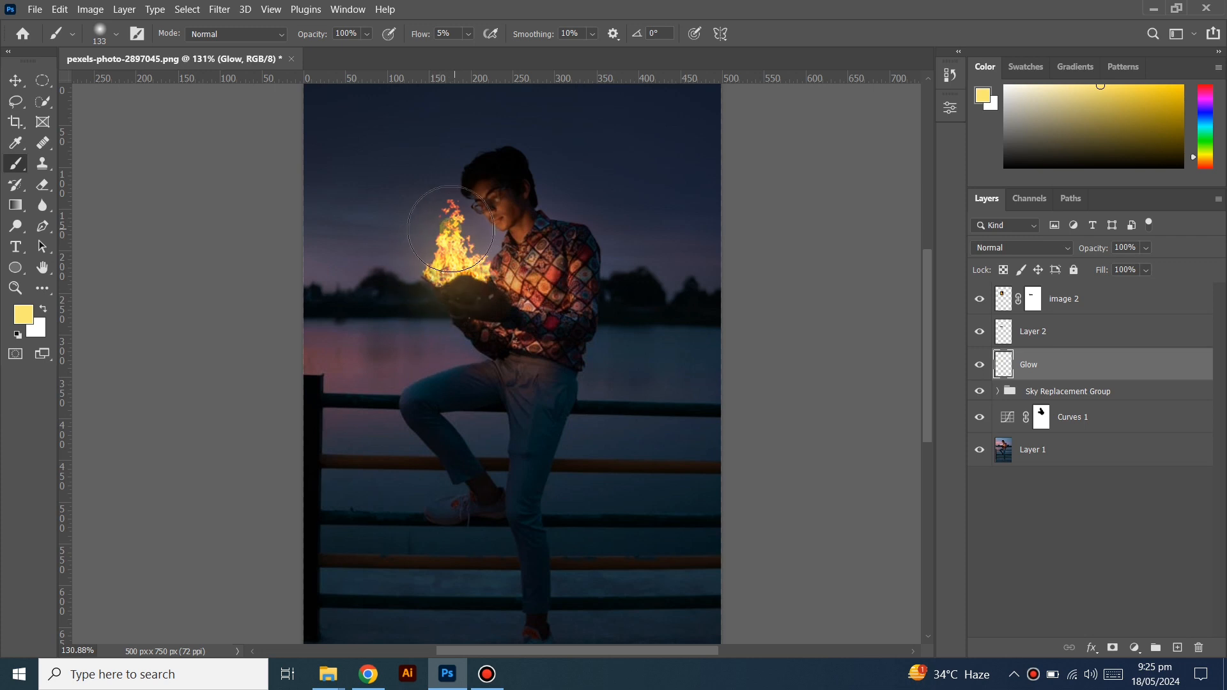
left_click(431, 219)
left_click(435, 278)
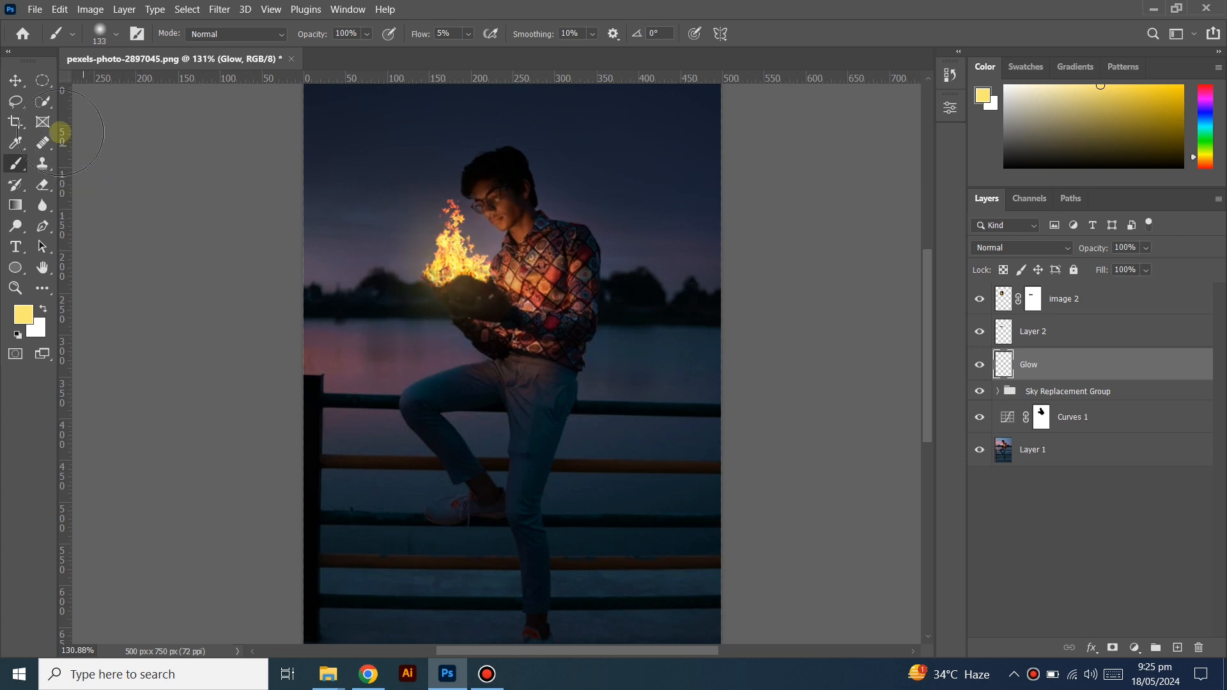
Compare the image with the Glow layer hidden and shown, leaving no layer selected
left_click(15, 80)
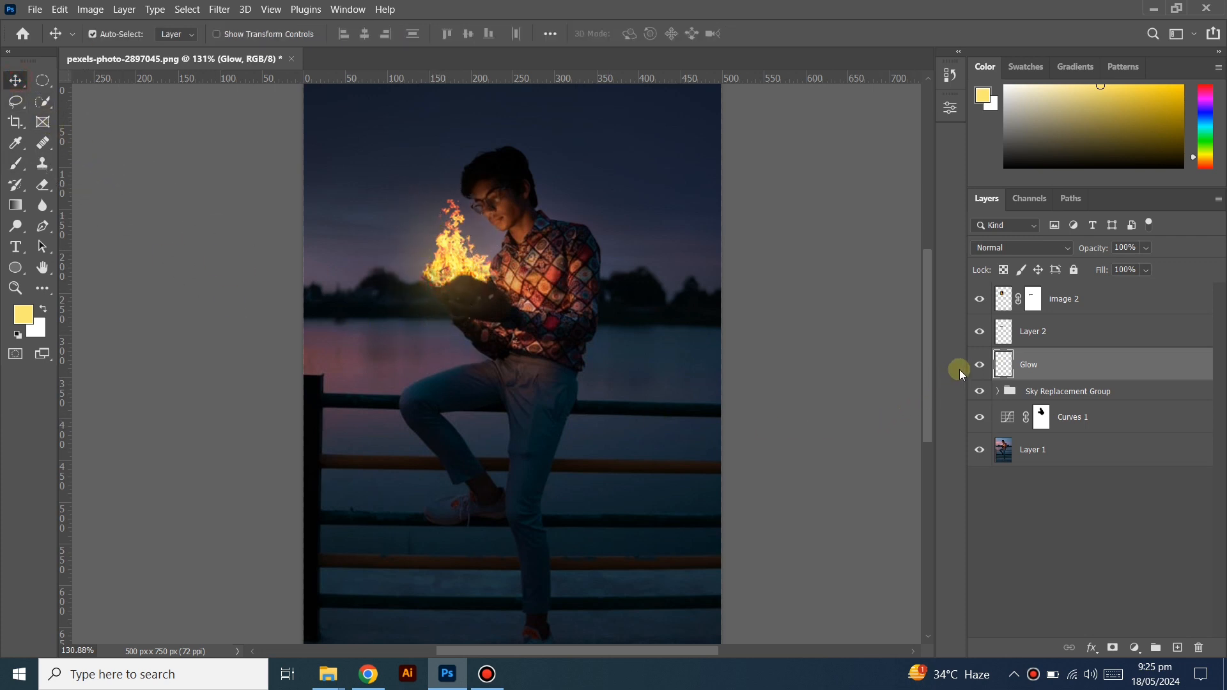
left_click(977, 365)
left_click(978, 365)
left_click(1055, 539)
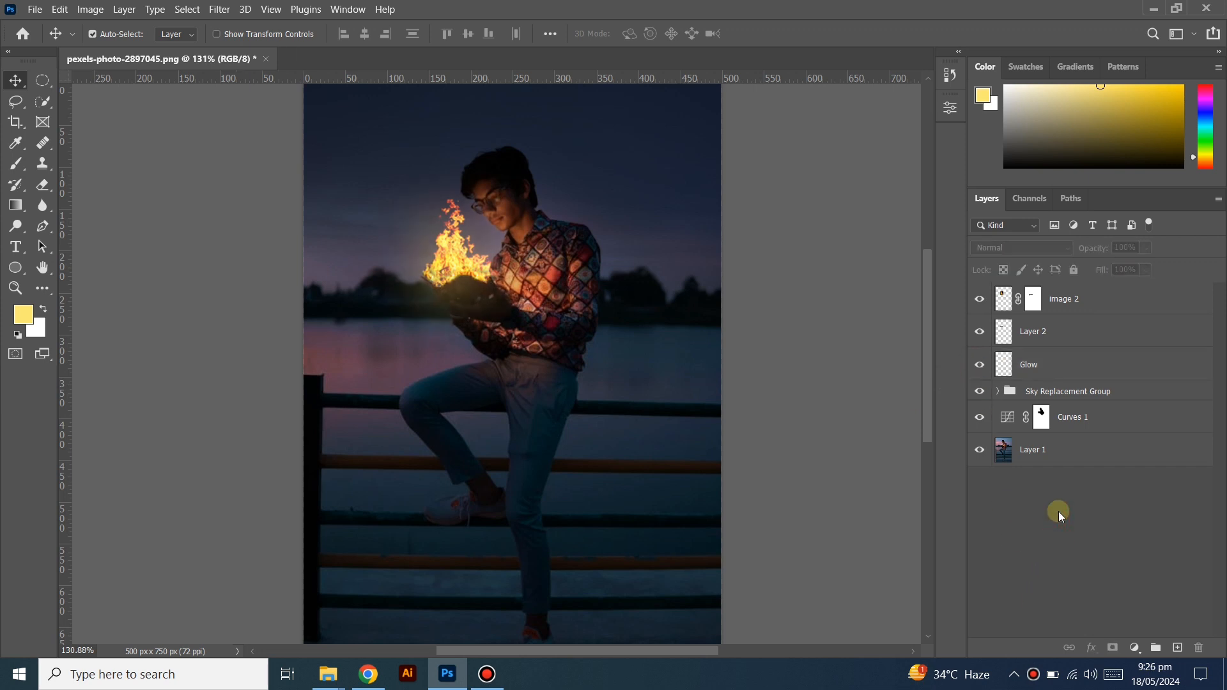
scroll(334, 269, "down", 1)
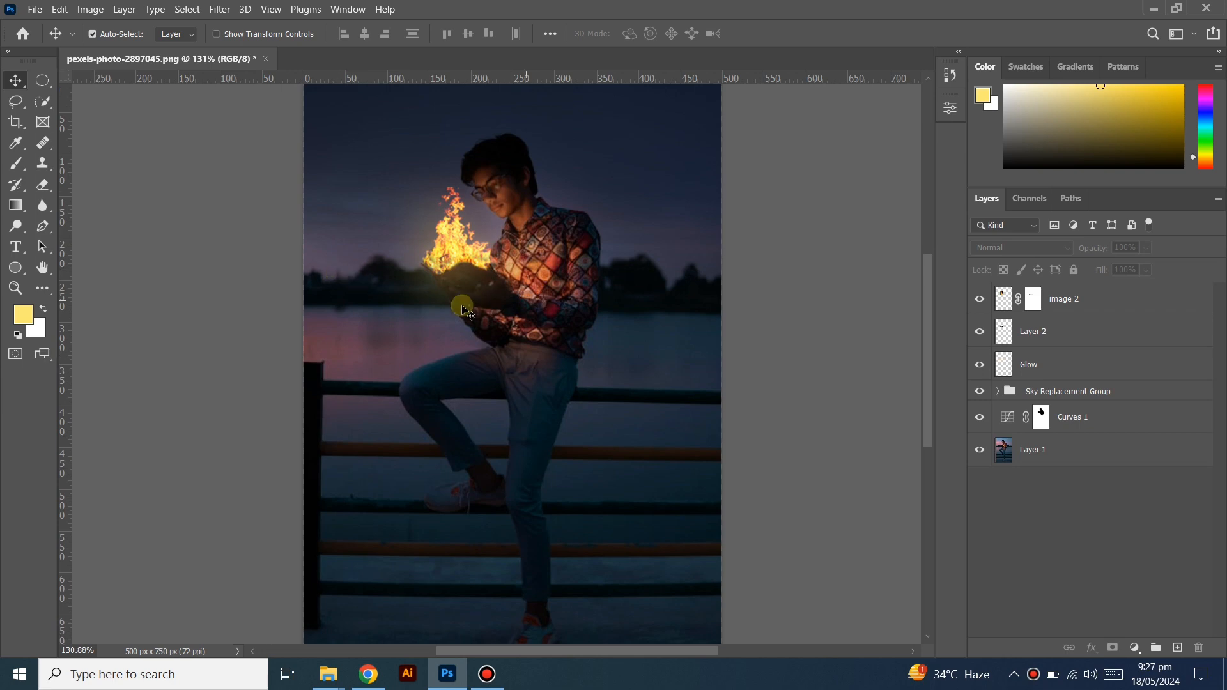
scroll(411, 349, "up", 3)
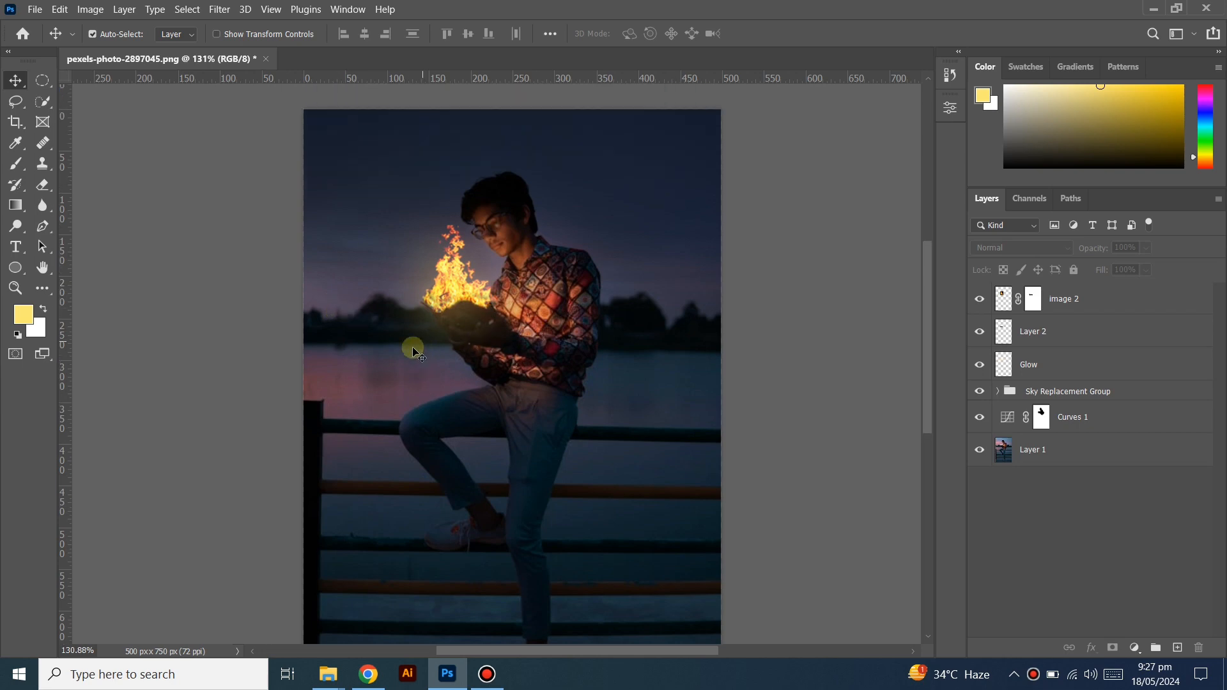
Place the sparks picture "image" as an embedded file and scale it to 11.42% over the flames
left_click(35, 9)
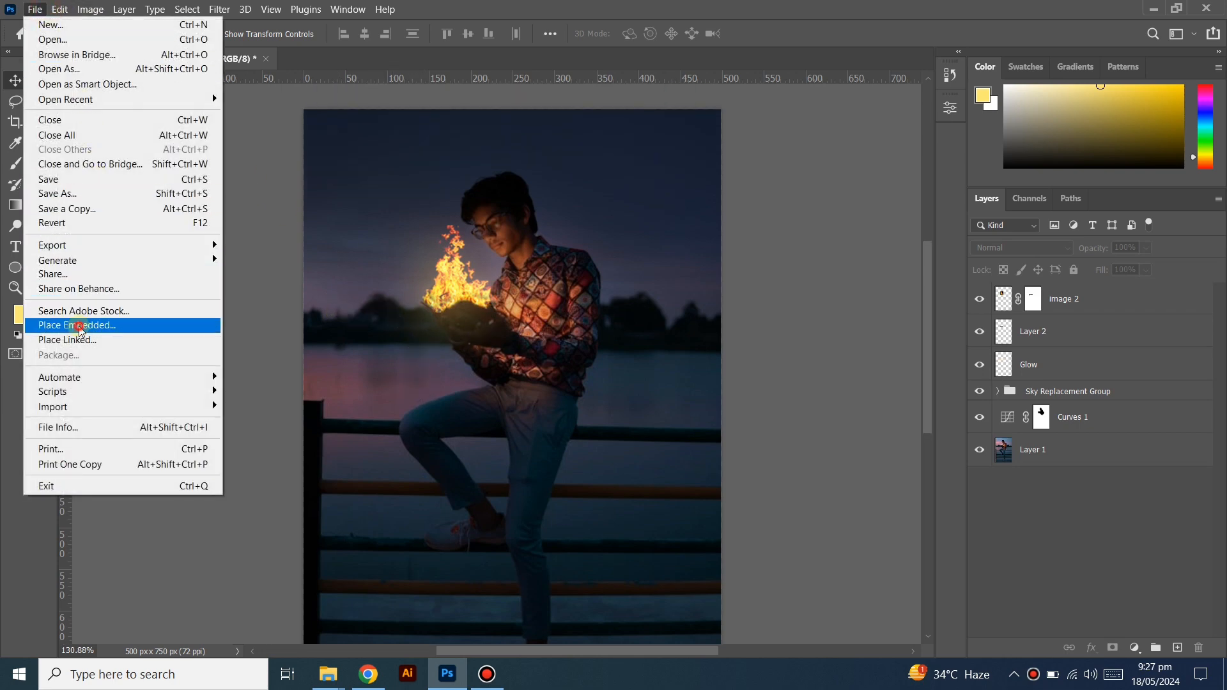
left_click(80, 326)
left_click(267, 142)
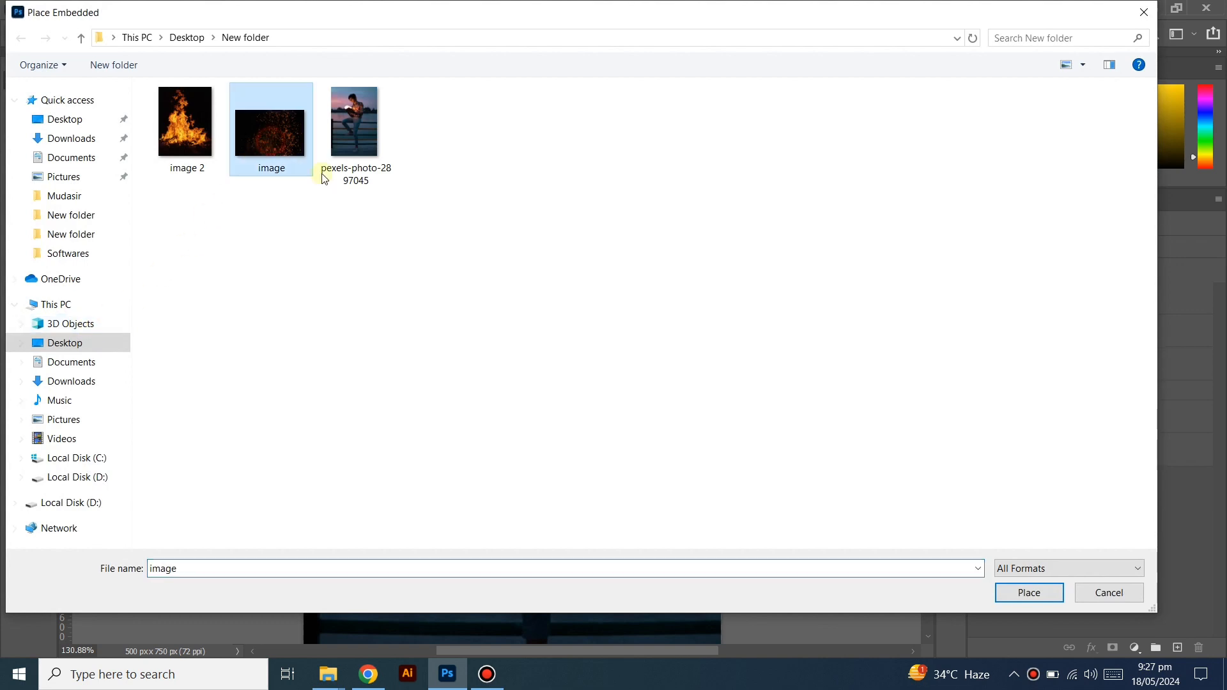
left_click(1030, 593)
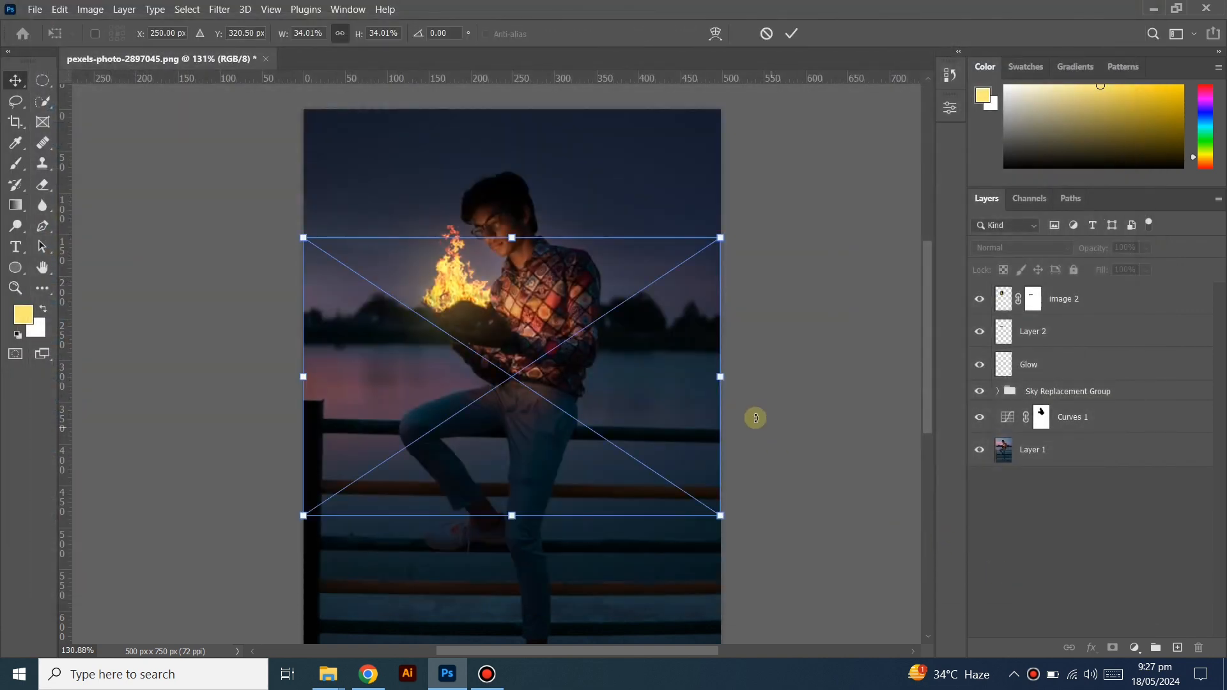
left_click_drag(719, 377, 512, 287)
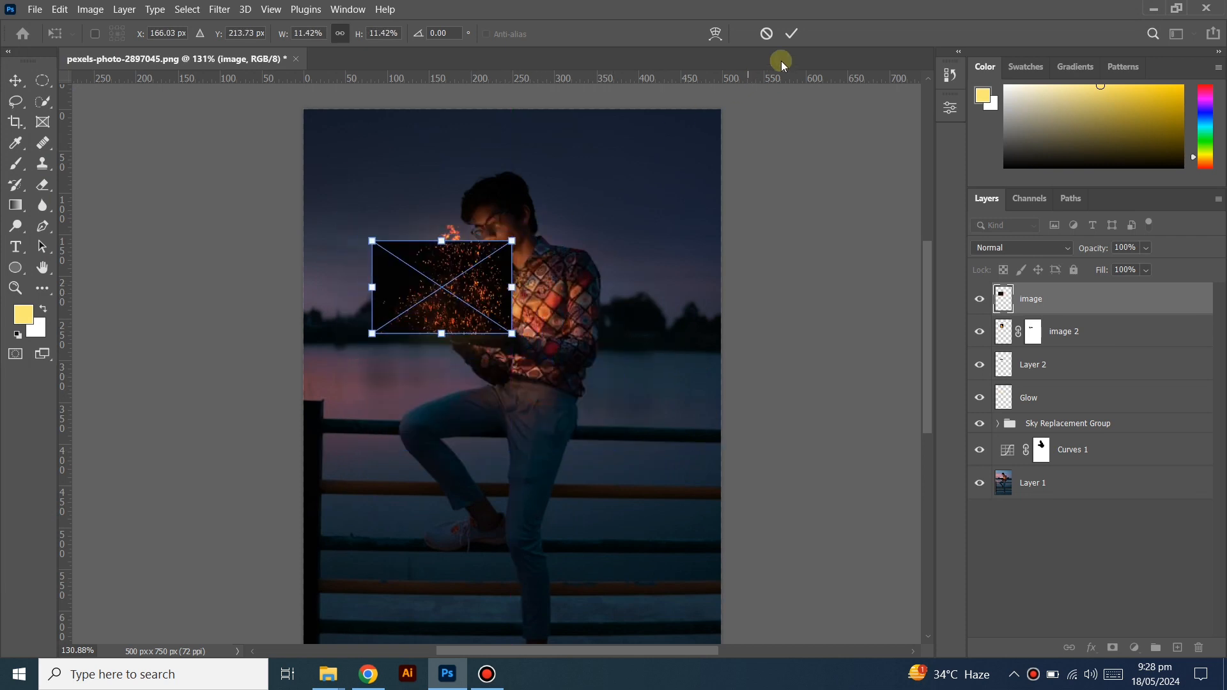
Set the sparks layer's blend mode to Screen and shift it slightly upward over the fire
left_click(992, 249)
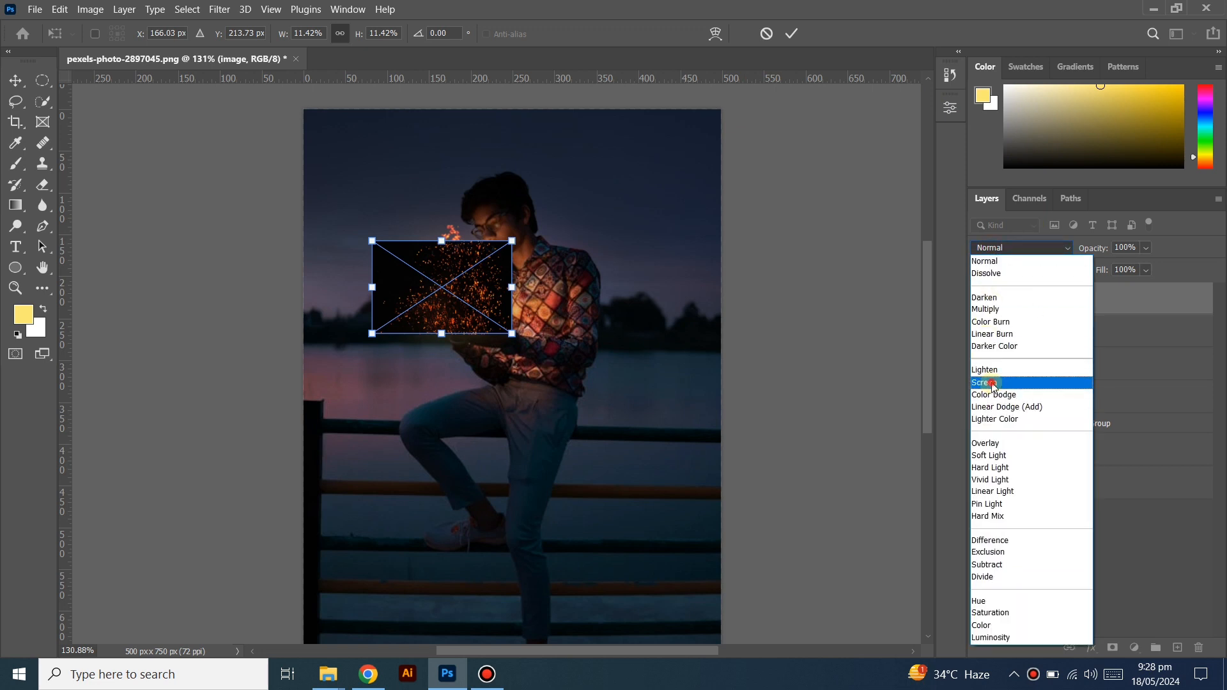
left_click(988, 383)
scroll(459, 313, "up", 1)
scroll(458, 312, "up", 4)
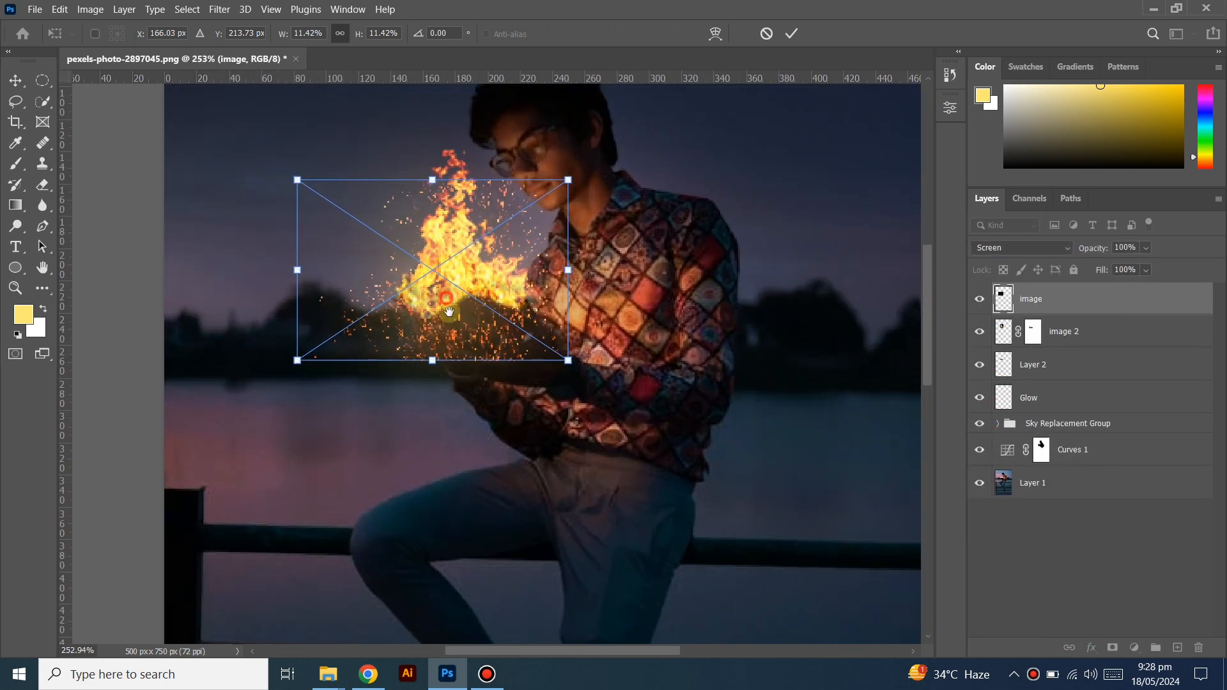
scroll(453, 321, "up", 1)
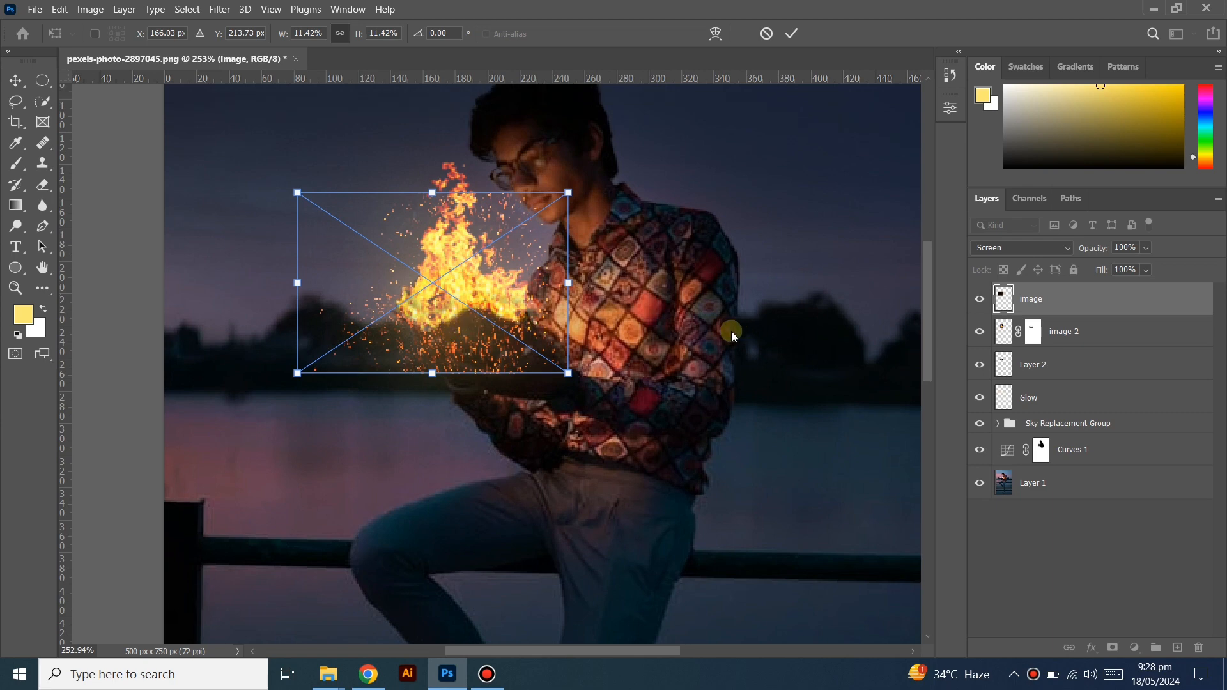
left_click_drag(472, 337, 472, 320)
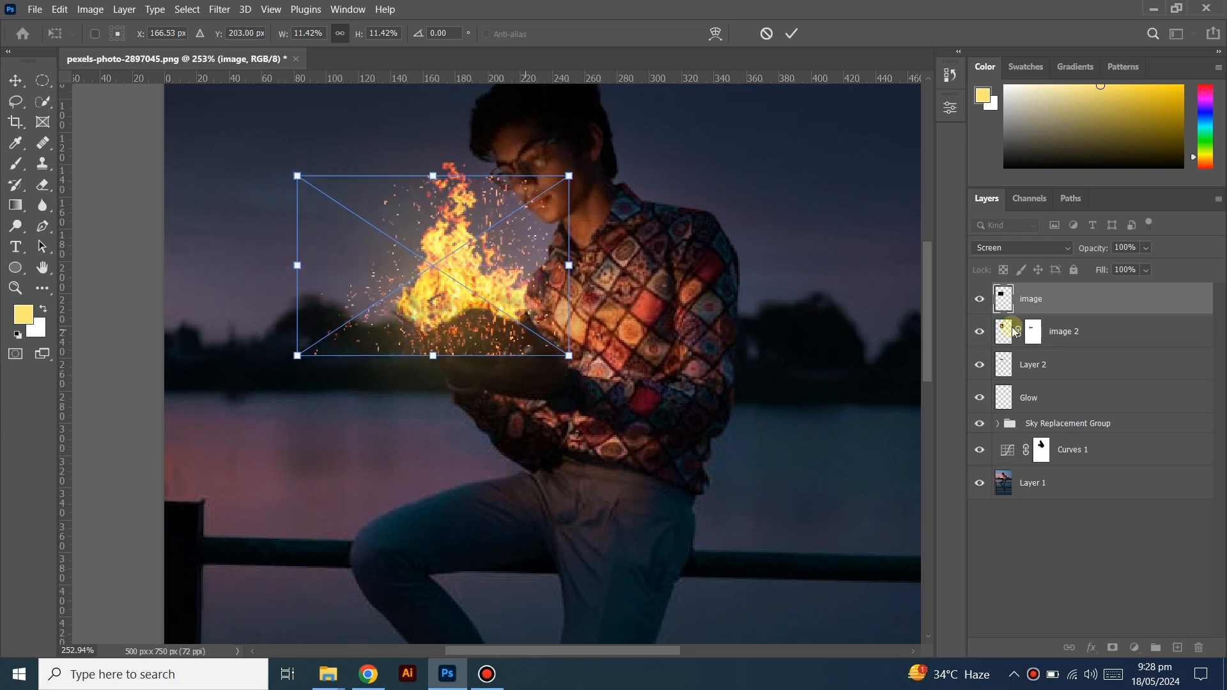
Move the sparks layer between Glow and the Sky Replacement Group, and rename it Sparkes
left_click_drag(1055, 309, 1070, 413)
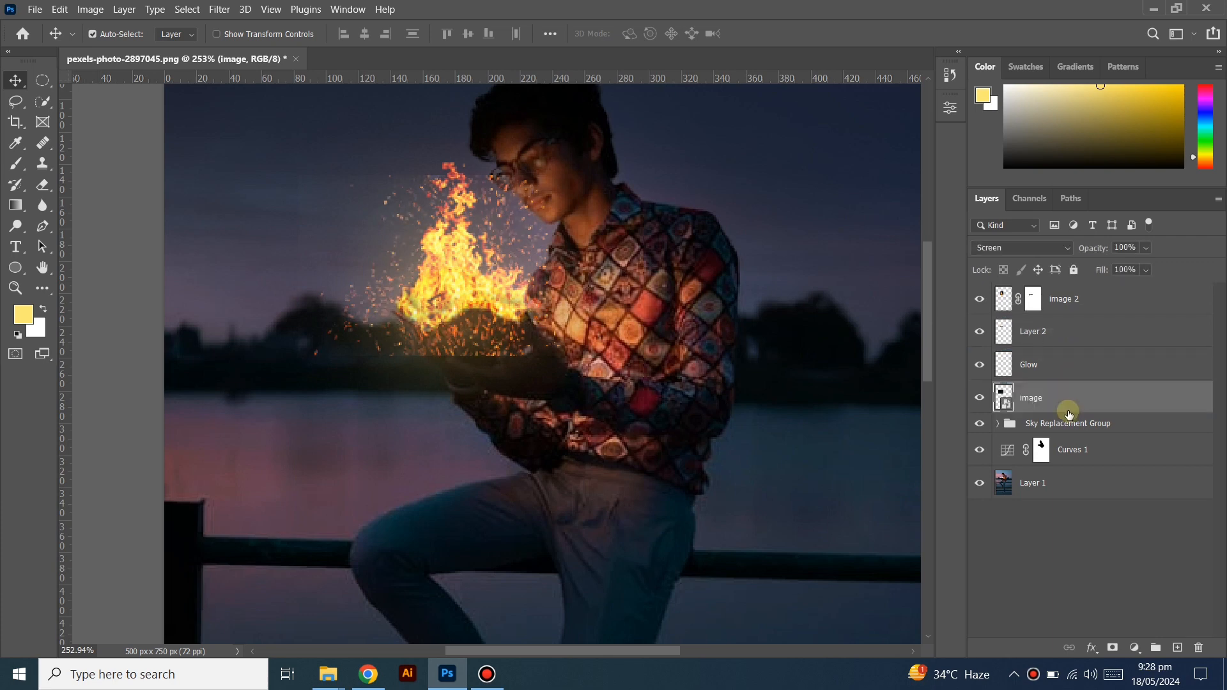
scroll(459, 227, "up", 3)
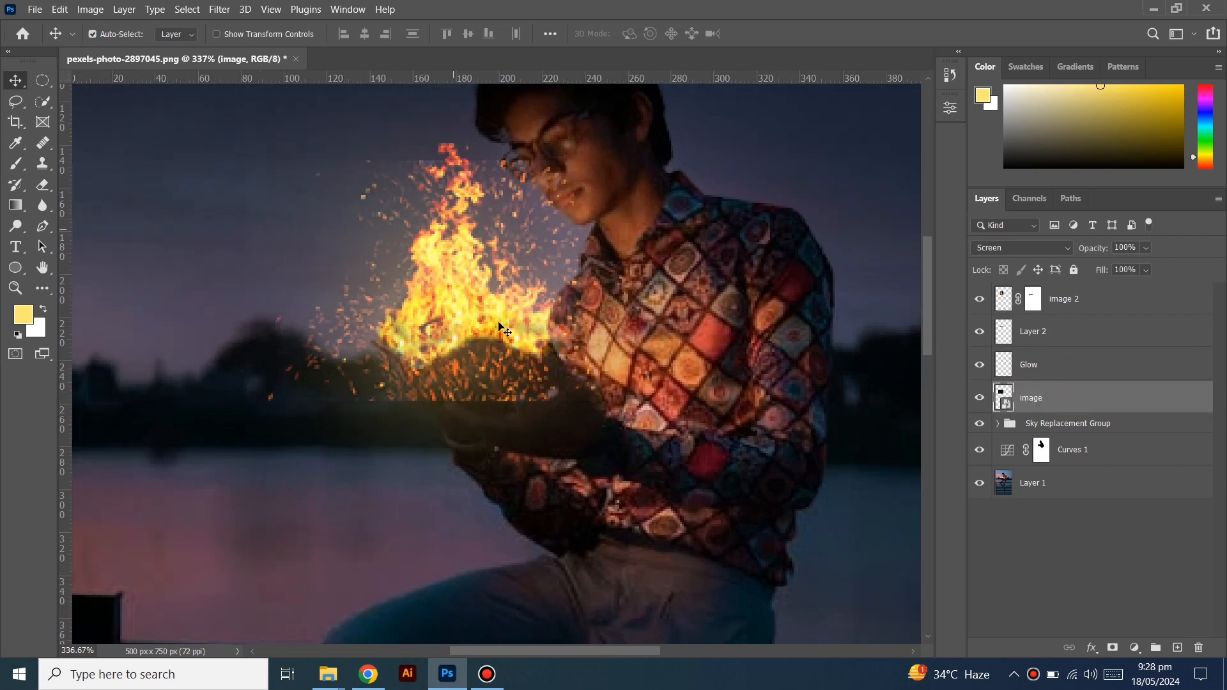
scroll(537, 314, "down", 2)
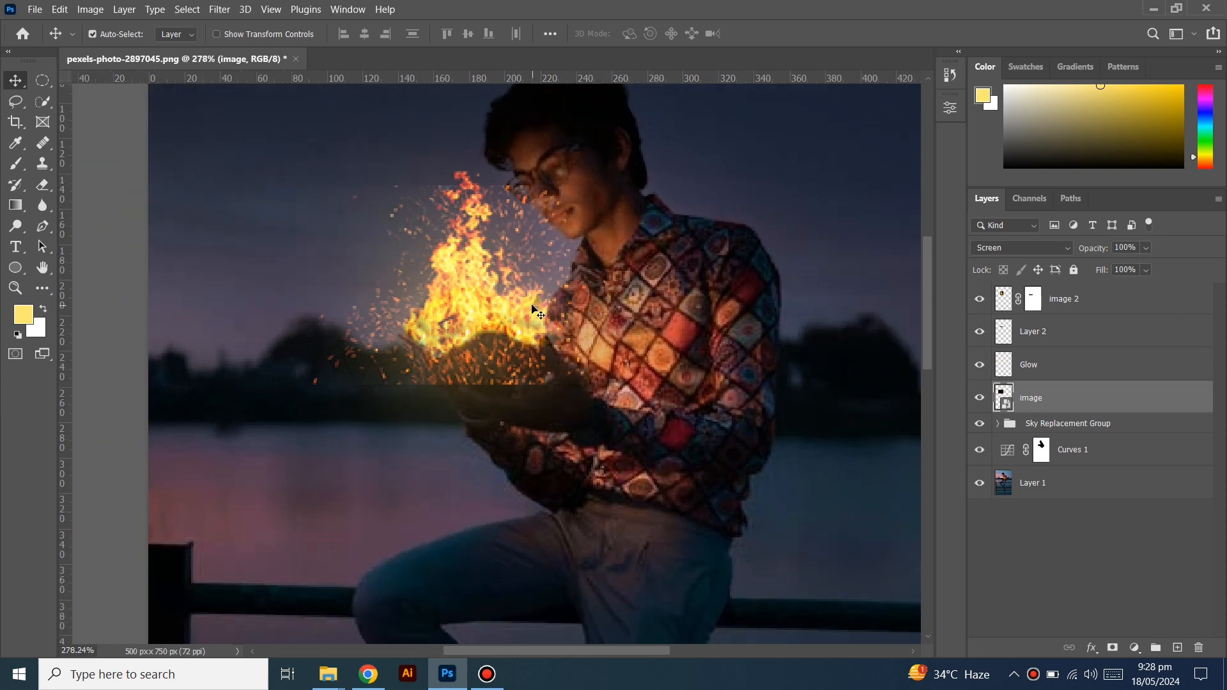
left_click(517, 348, "ctrl")
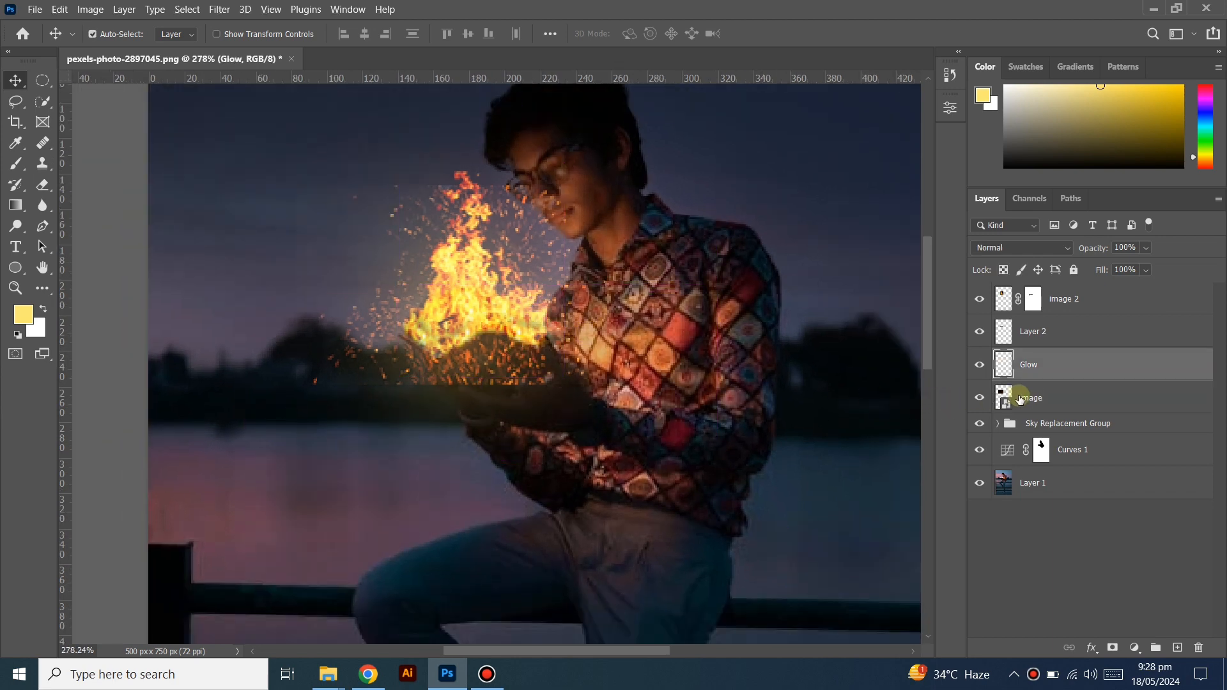
left_click(980, 397)
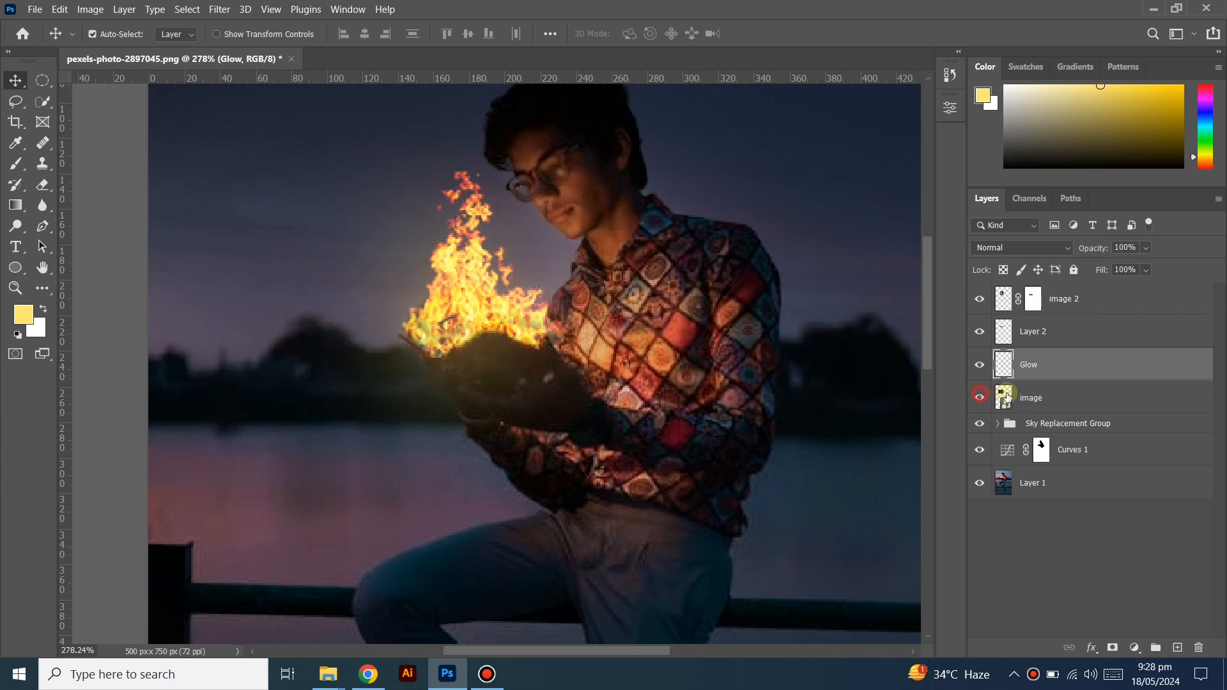
left_click(980, 397)
double_click(1030, 396)
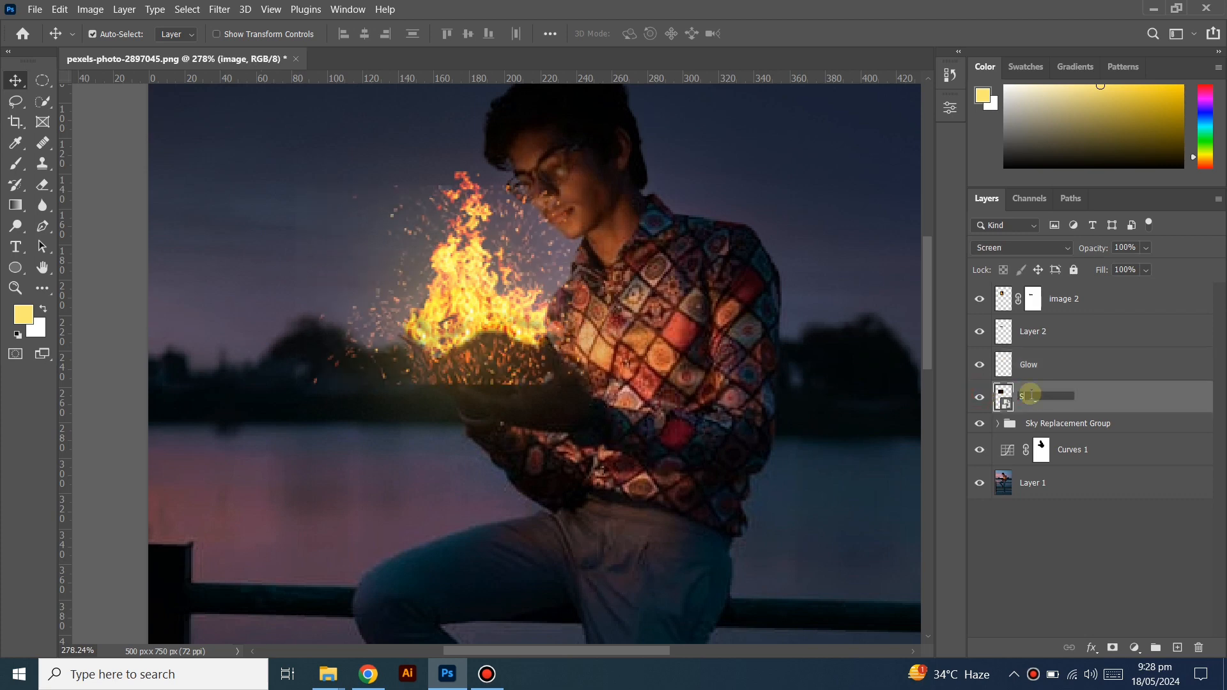
type("Sparkes")
key("Return")
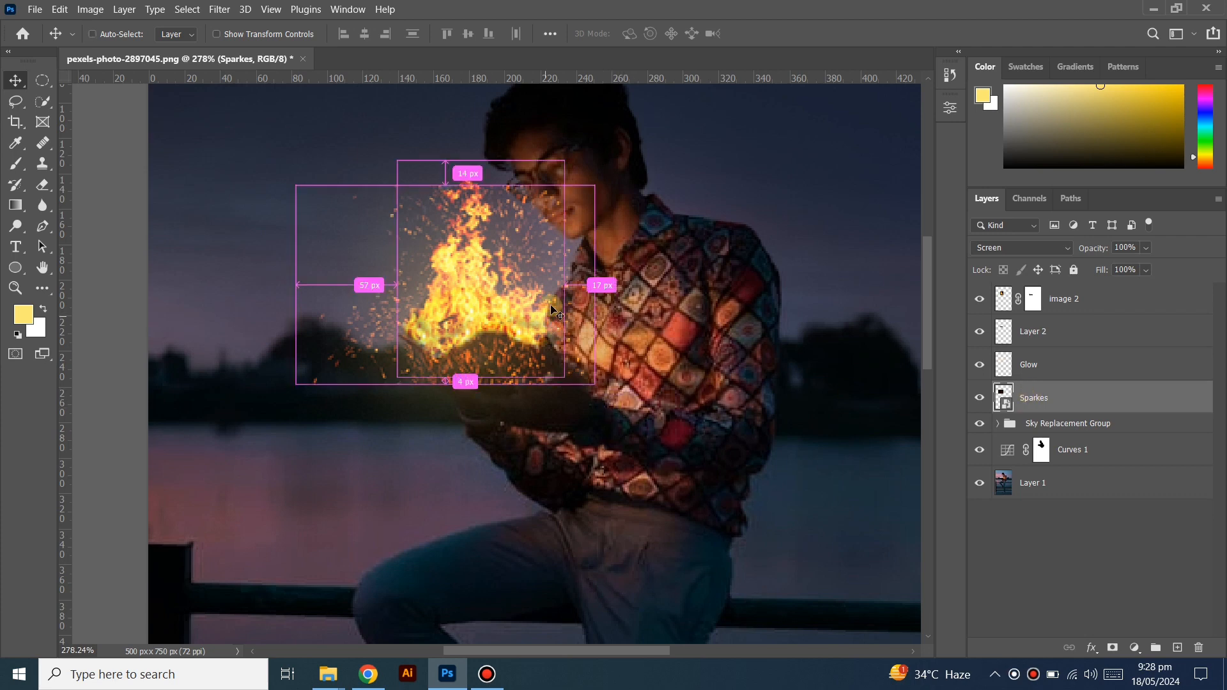
Scale the Sparkes layer to about 10% and nudge it up and left so the sparks rise from the book
key("ctrl+t")
left_click_drag(298, 283, 333, 285)
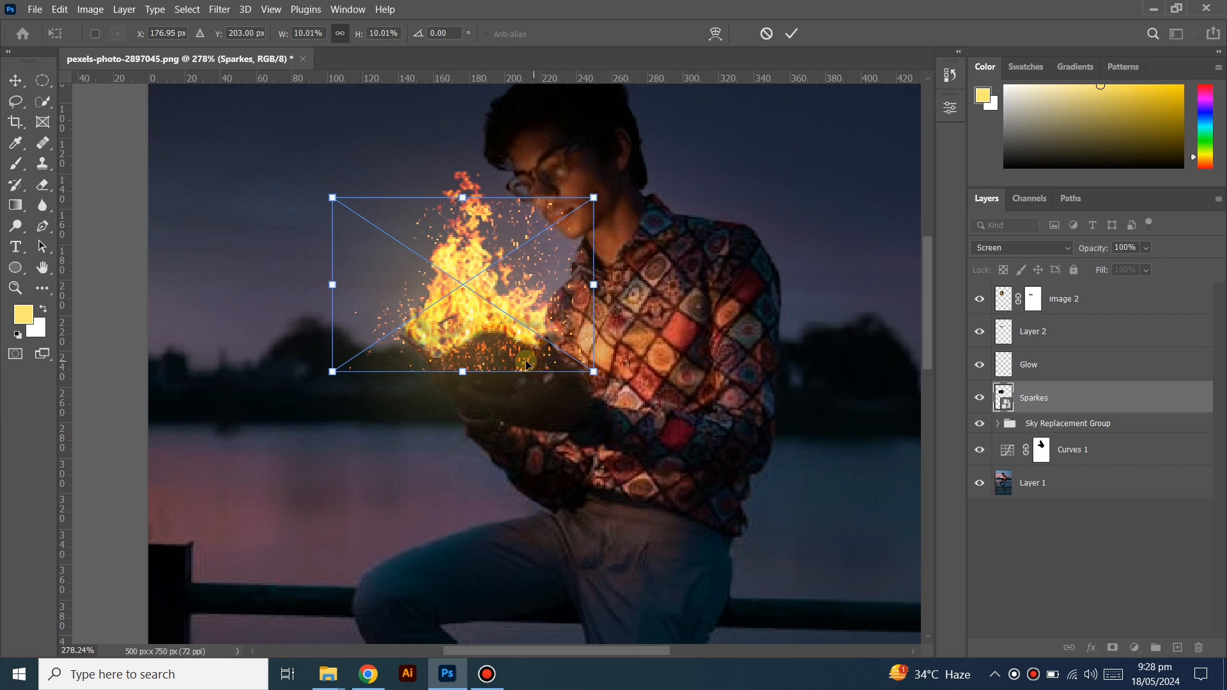
mouse_move(515, 361)
left_mouse_down()
mouse_move(518, 314)
mouse_move(501, 347)
left_mouse_up()
left_click(791, 37)
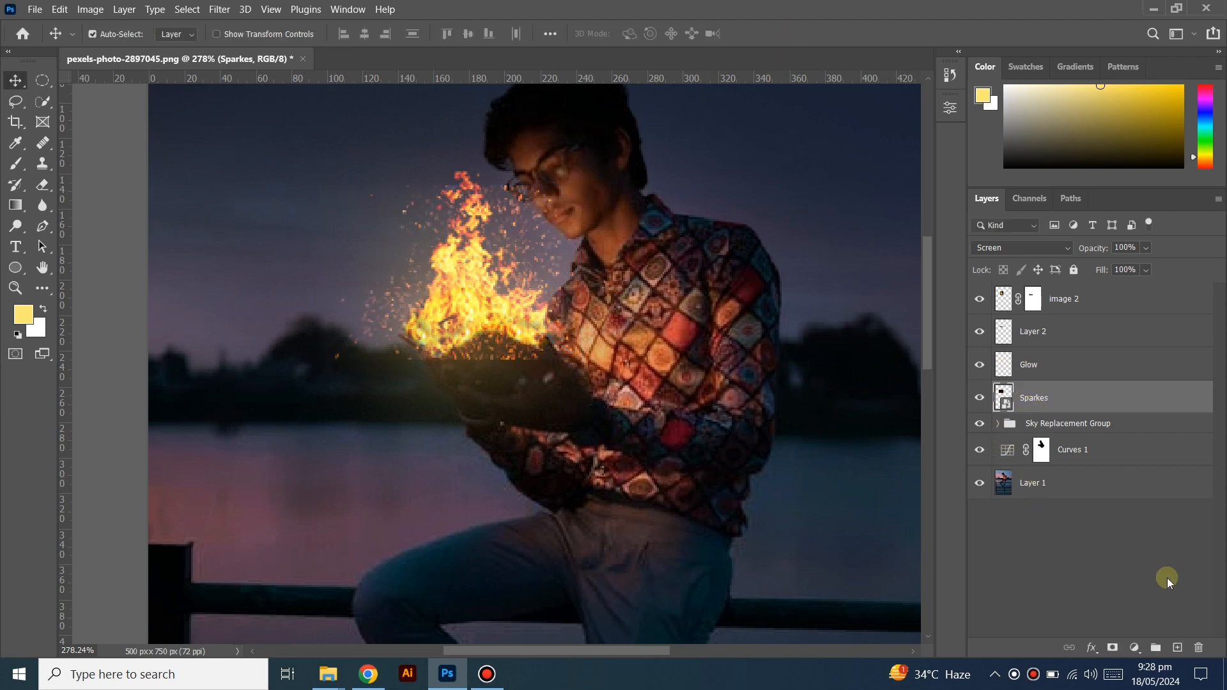
Add a layer mask to Sparkes and set up a soft 73 px black brush at 100% flow
left_click(1112, 649)
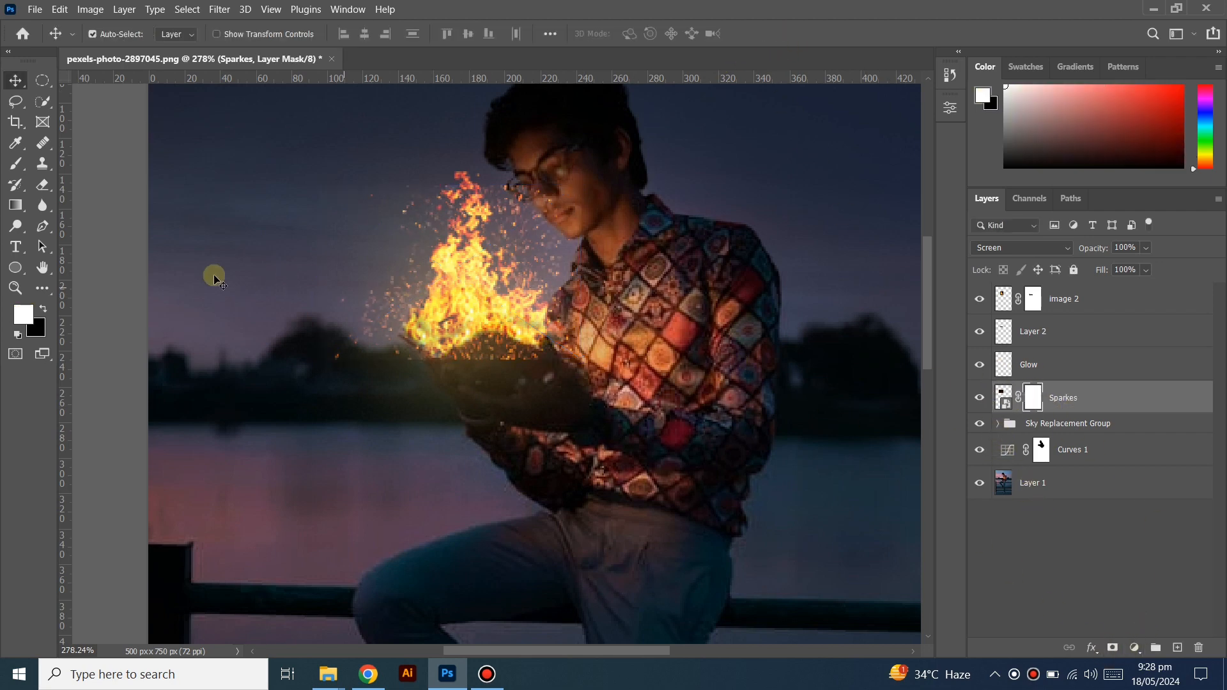
left_click(16, 164)
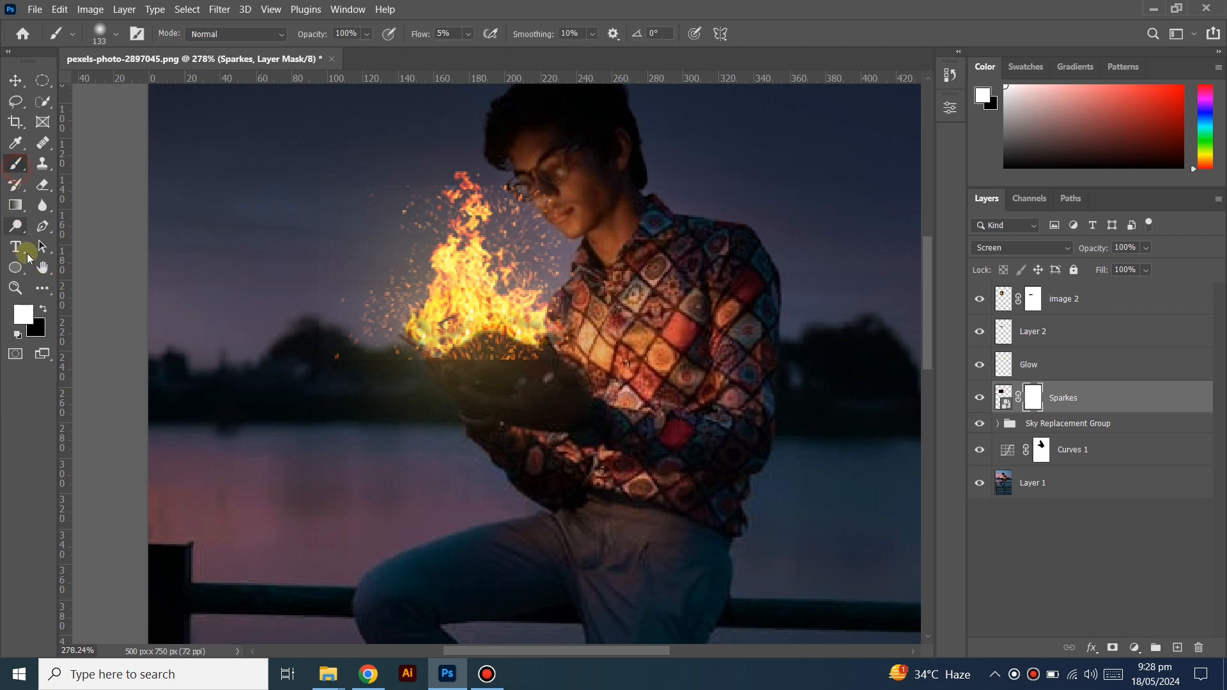
left_click(469, 33)
left_click_drag(484, 51, 550, 54)
left_click_drag(638, 351, 579, 354)
Paint black on the Sparkes mask to hide the stray sparks over the book, the face and around the flames
mouse_move(261, 322)
left_mouse_down()
mouse_move(397, 188)
mouse_move(313, 231)
mouse_move(321, 264)
mouse_move(379, 206)
mouse_move(319, 343)
mouse_move(310, 400)
mouse_move(456, 408)
mouse_move(399, 409)
mouse_move(498, 391)
mouse_move(480, 400)
mouse_move(524, 372)
left_mouse_up()
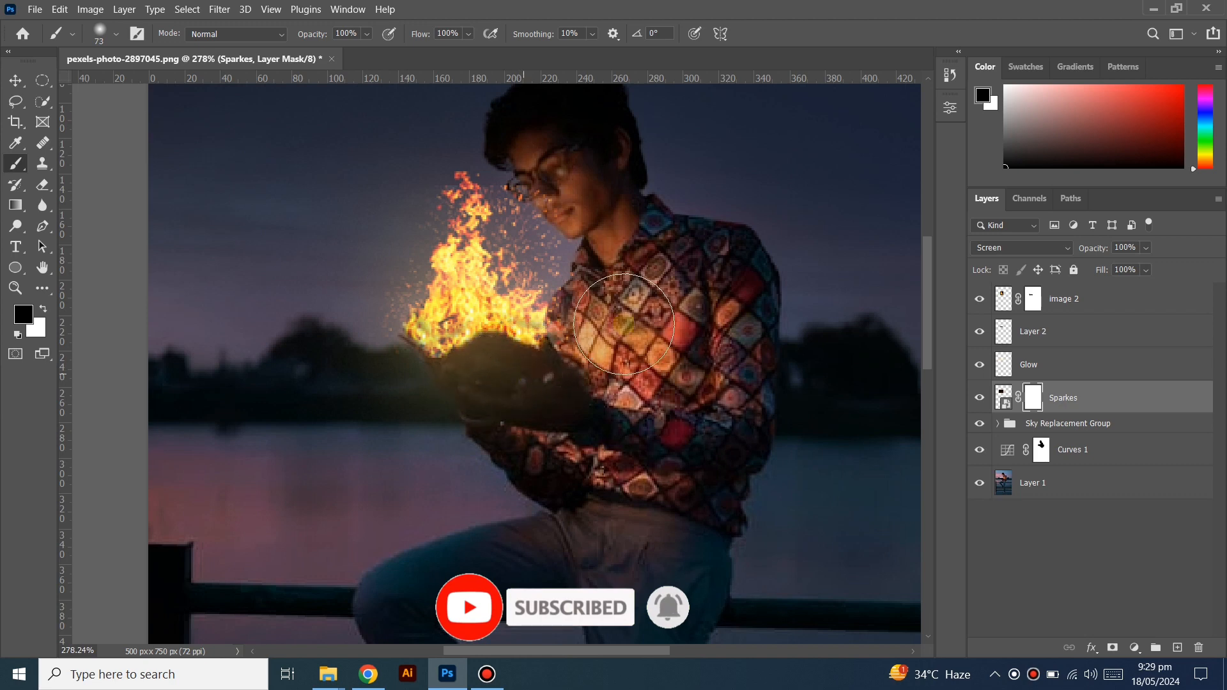
mouse_move(575, 160)
left_mouse_down()
mouse_move(671, 228)
mouse_move(574, 170)
mouse_move(632, 244)
left_mouse_up()
mouse_move(502, 137)
left_mouse_down()
mouse_move(512, 143)
mouse_move(460, 123)
left_mouse_up()
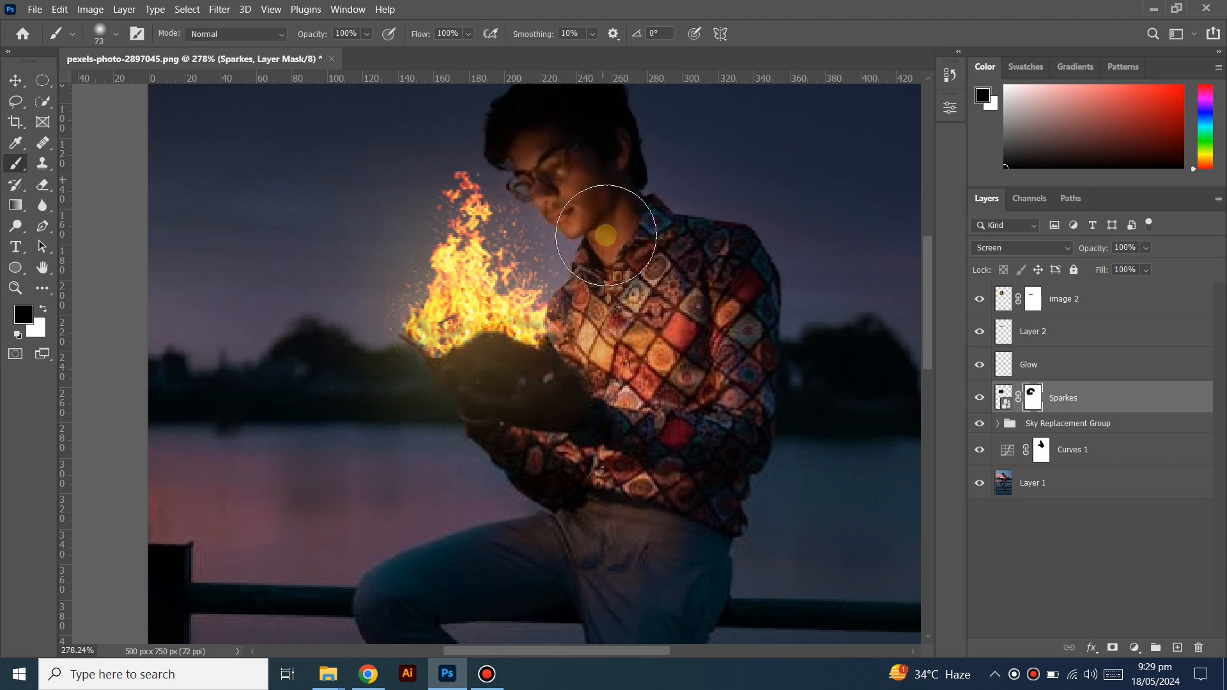
scroll(425, 427, "down", 3)
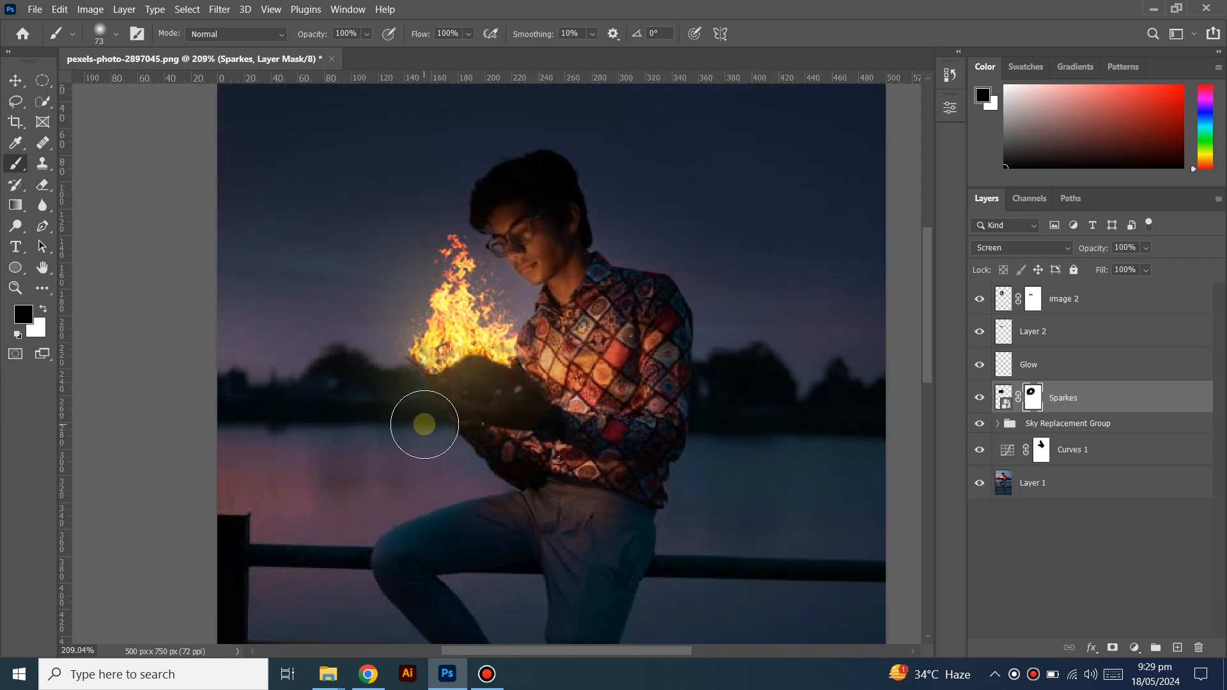
left_click(15, 79)
scroll(464, 324, "down", 2)
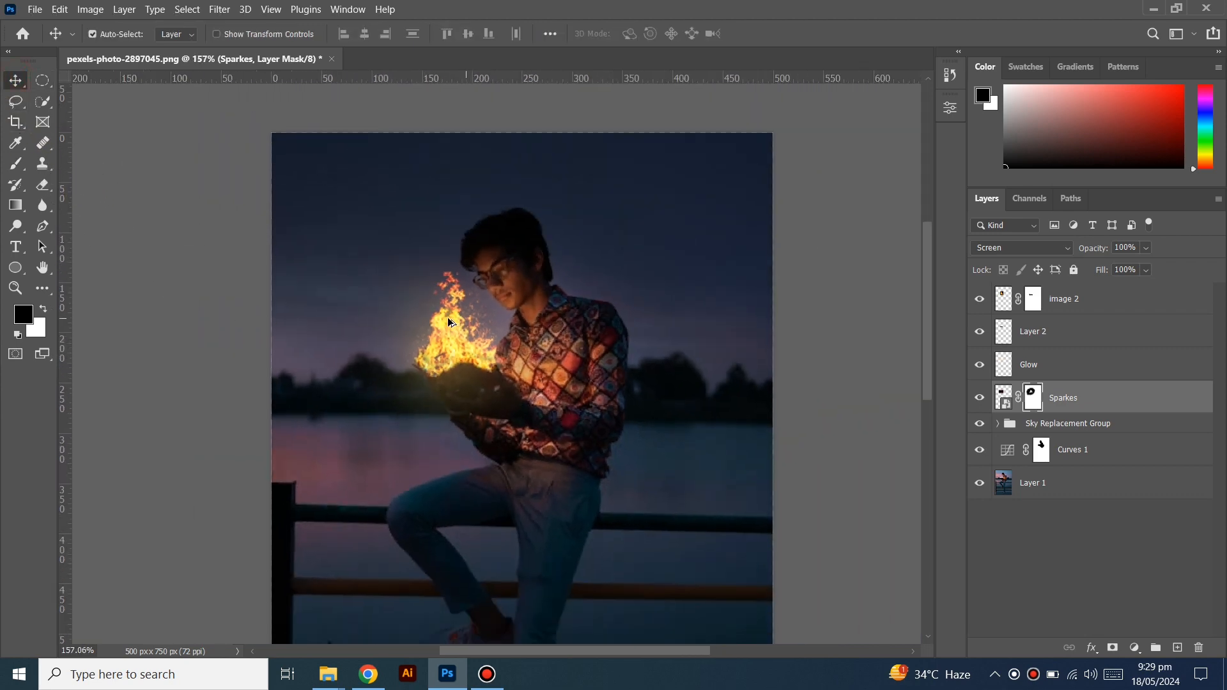
left_click_drag(469, 373, 459, 301)
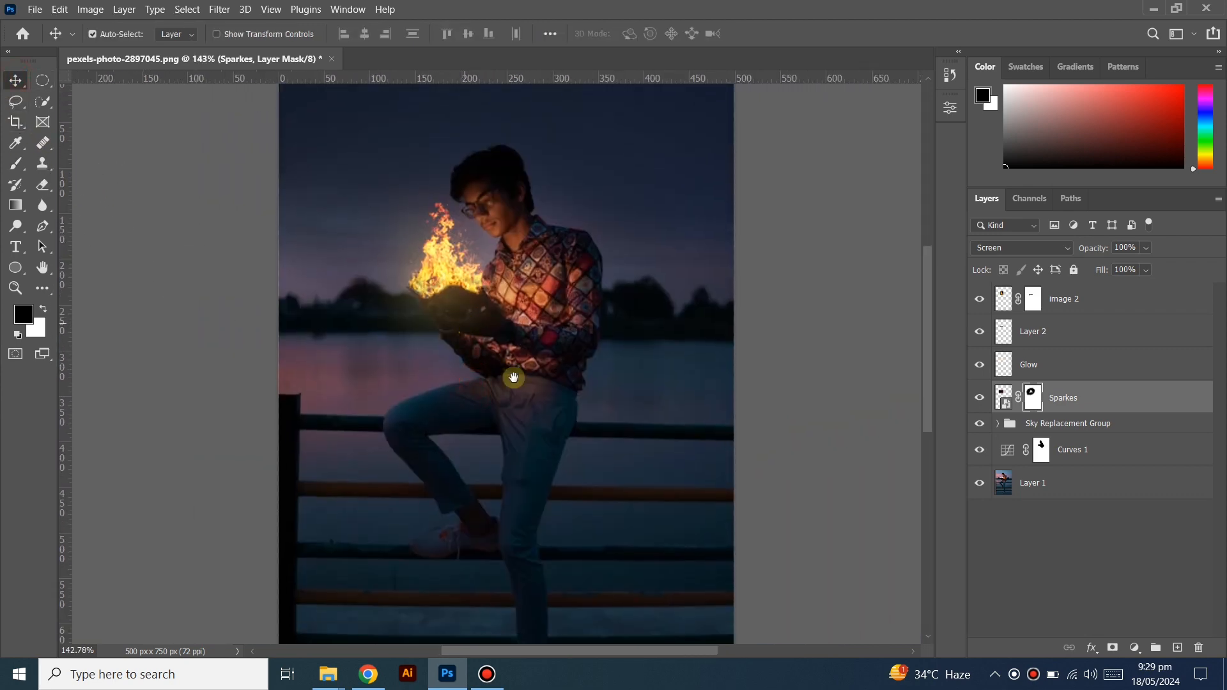
Add a Color Balance adjustment layer above all layers and shift its midtones toward red, magenta and yellow, with Yellow–Blue at -4
left_click(1099, 579)
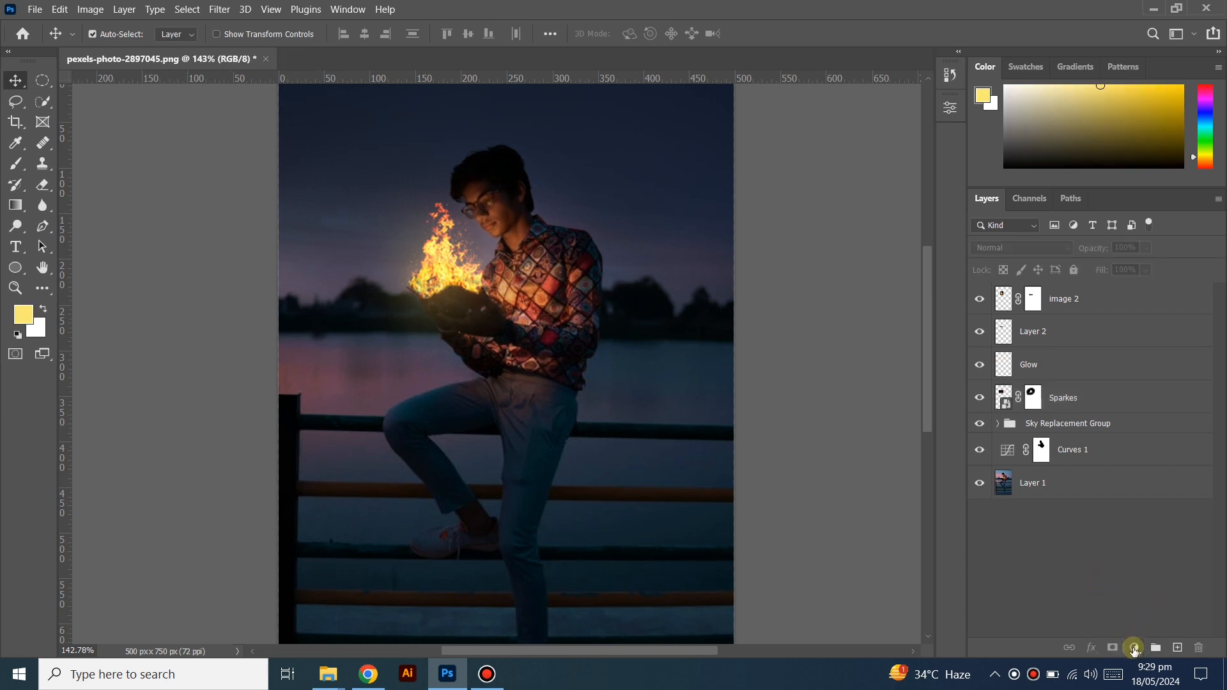
left_click(1134, 648)
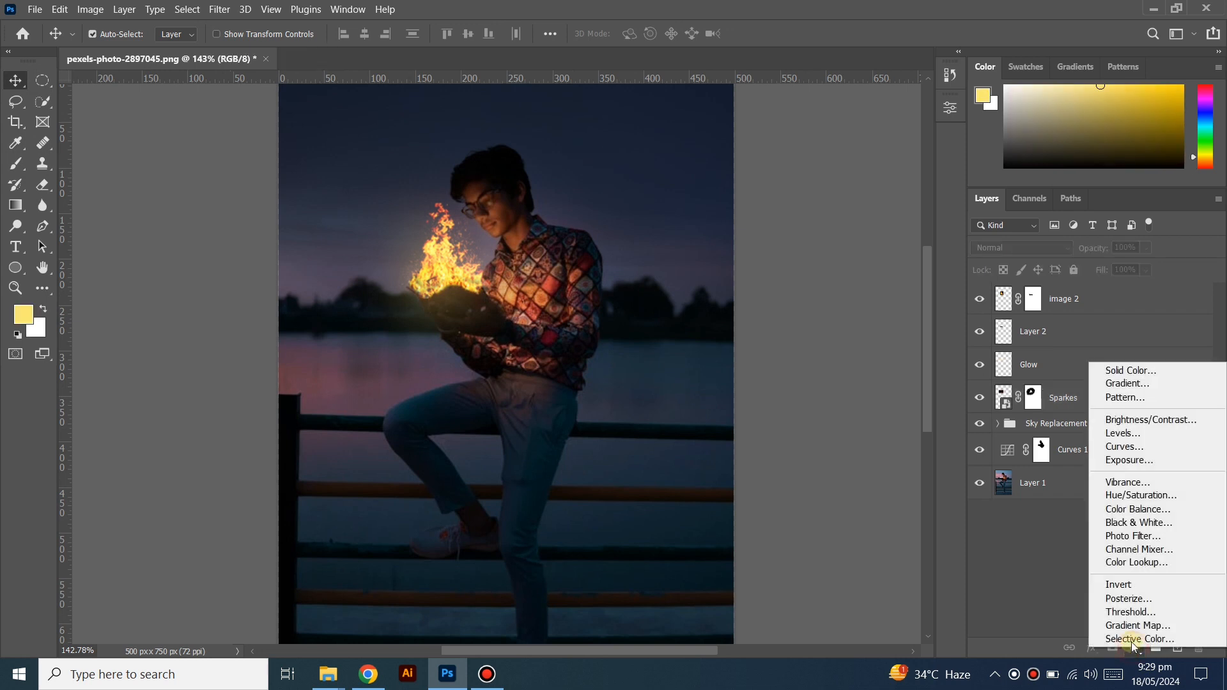
left_click(1145, 516)
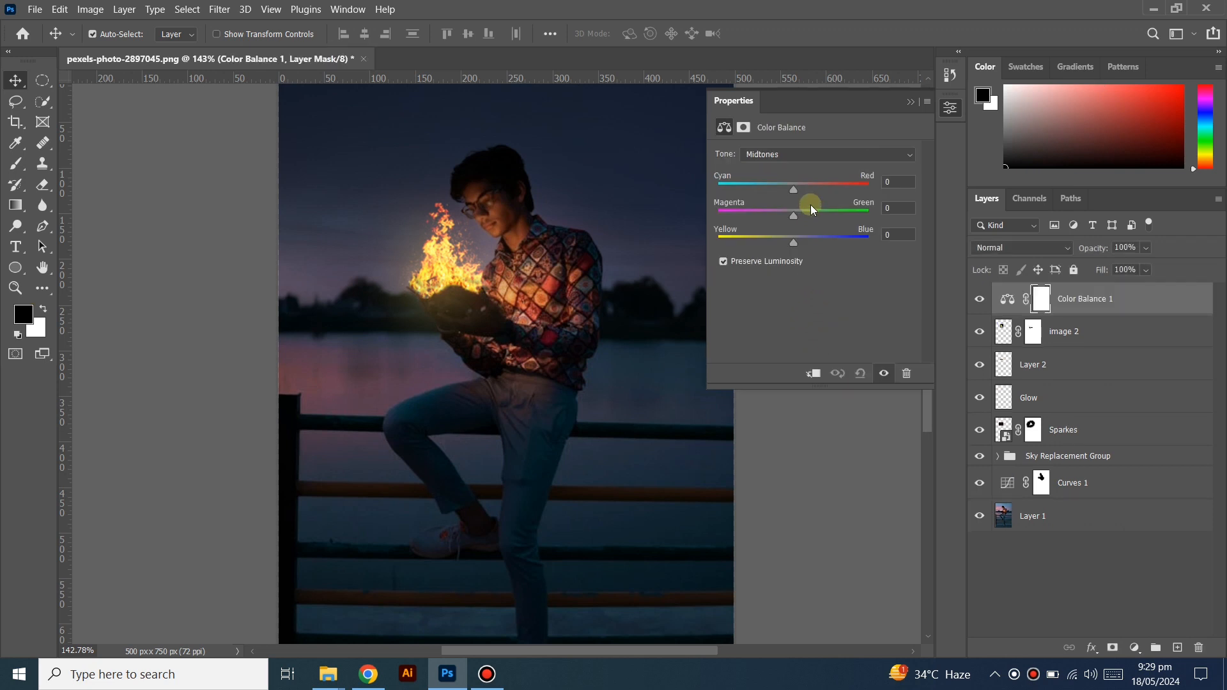
left_click_drag(790, 237, 793, 241)
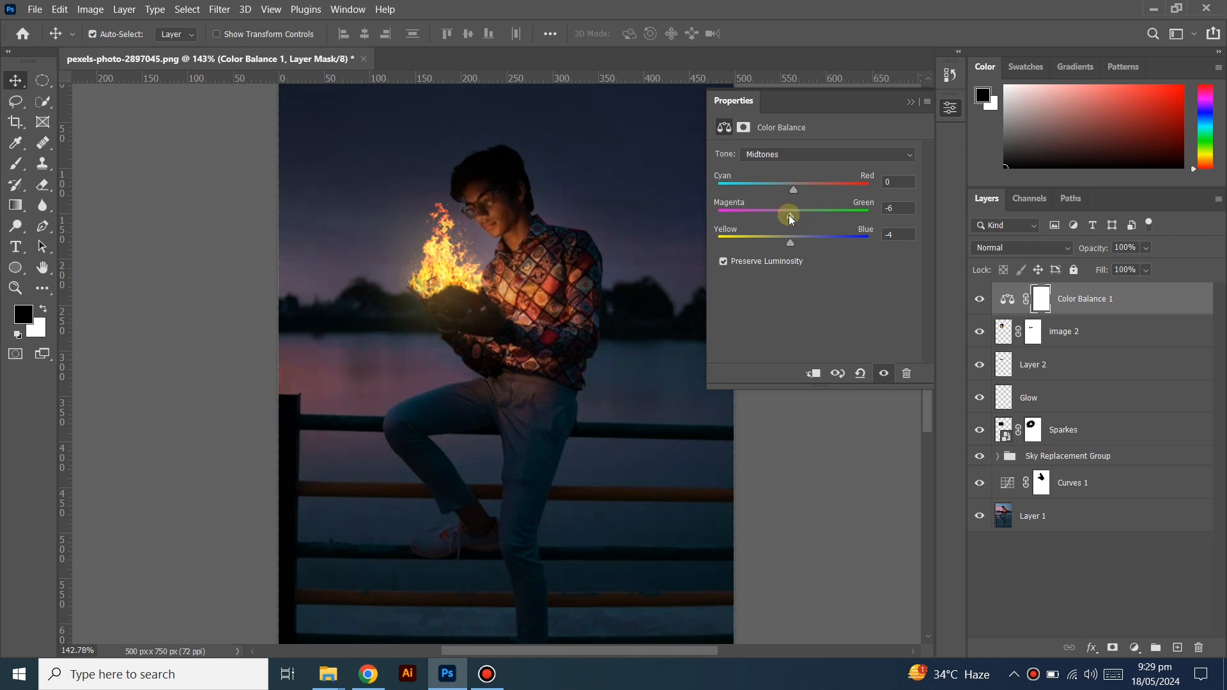
left_click_drag(796, 192, 806, 190)
Warm the shadows in the Color Balance adjustment by shifting them slightly toward red and yellow
left_click(800, 155)
left_click(786, 168)
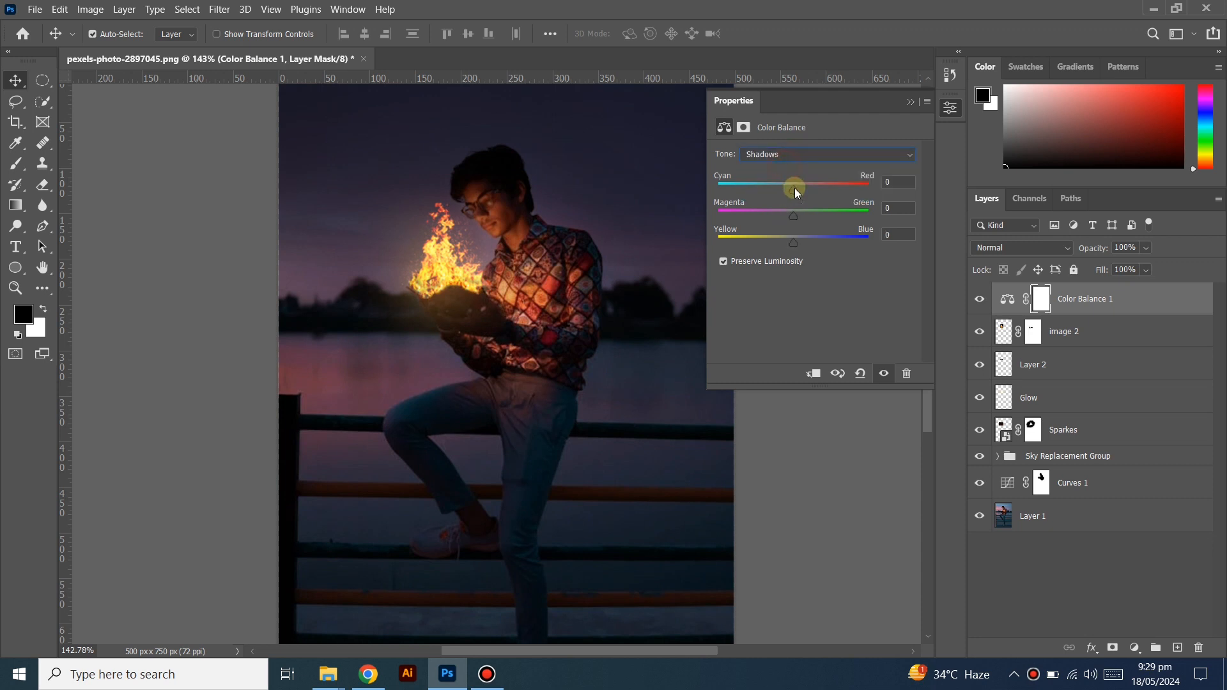
left_click_drag(795, 188, 797, 191)
left_click_drag(789, 245, 793, 245)
Shift the Color Balance highlights toward yellow (-6), magenta (about -3) and red, and close the adjustment's properties
left_click(791, 155)
left_click(776, 194)
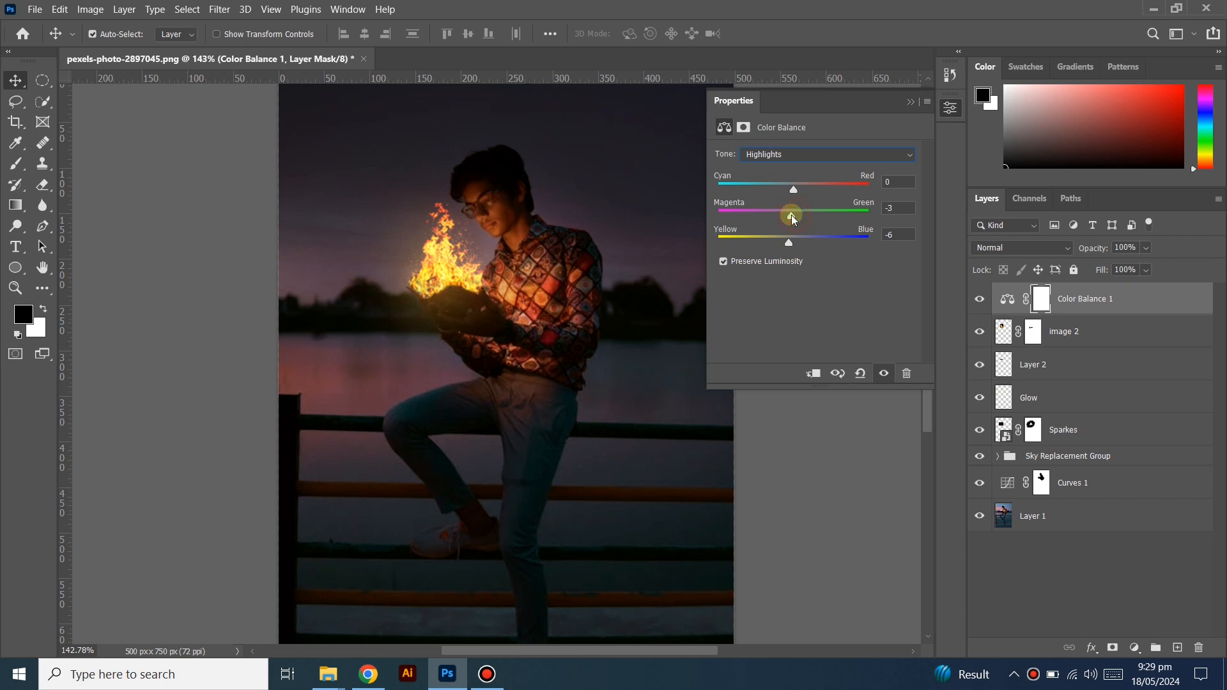
left_click(799, 190)
left_click_drag(796, 192, 803, 192)
left_click(910, 102)
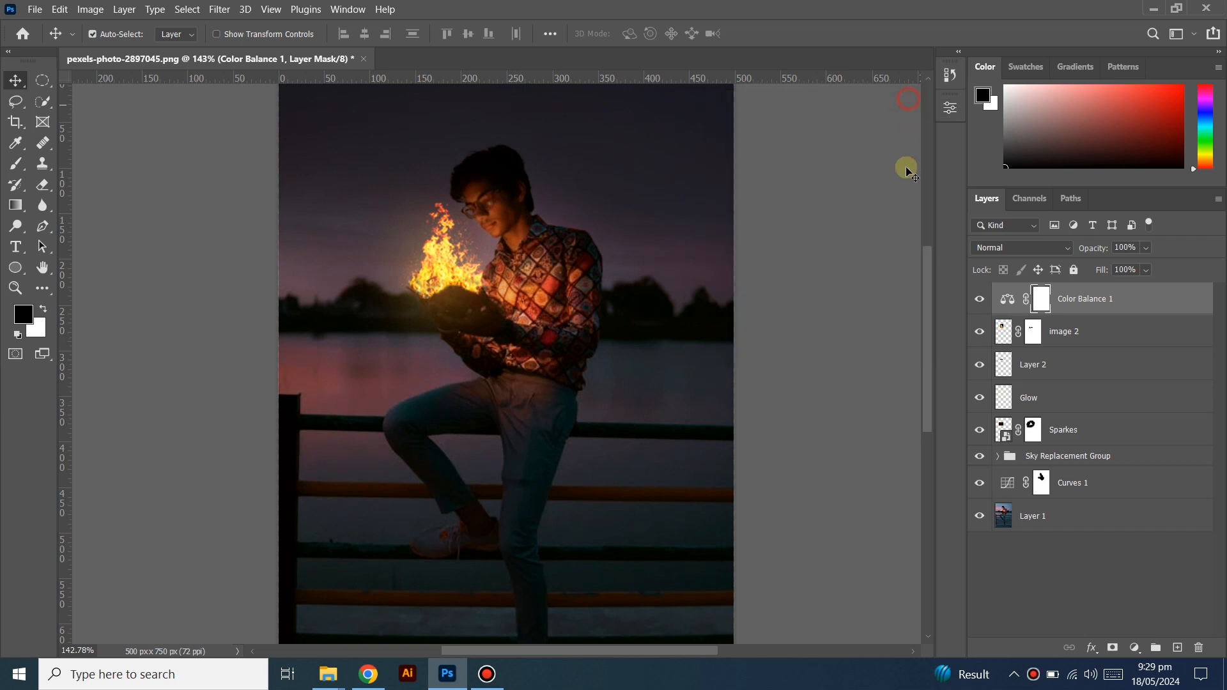
Group all layers from Curves 1 up to Color Balance 1, leaving only Layer 1 outside the group
left_click(1036, 565)
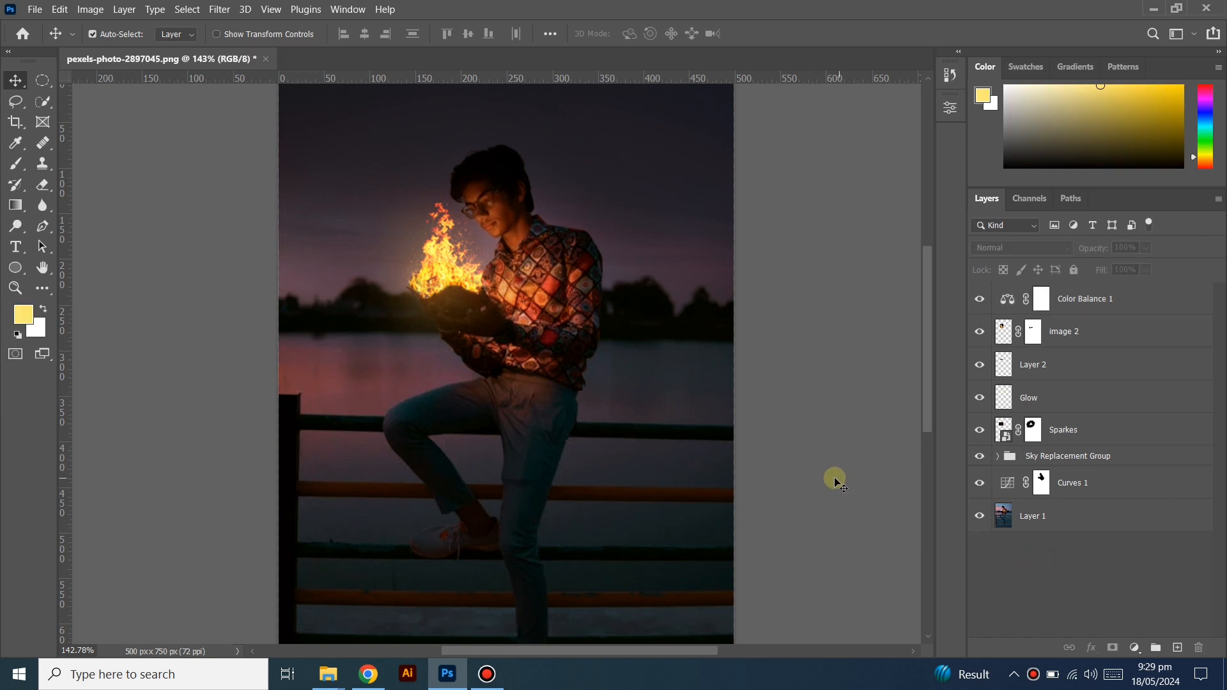
scroll(836, 480, "up", 1)
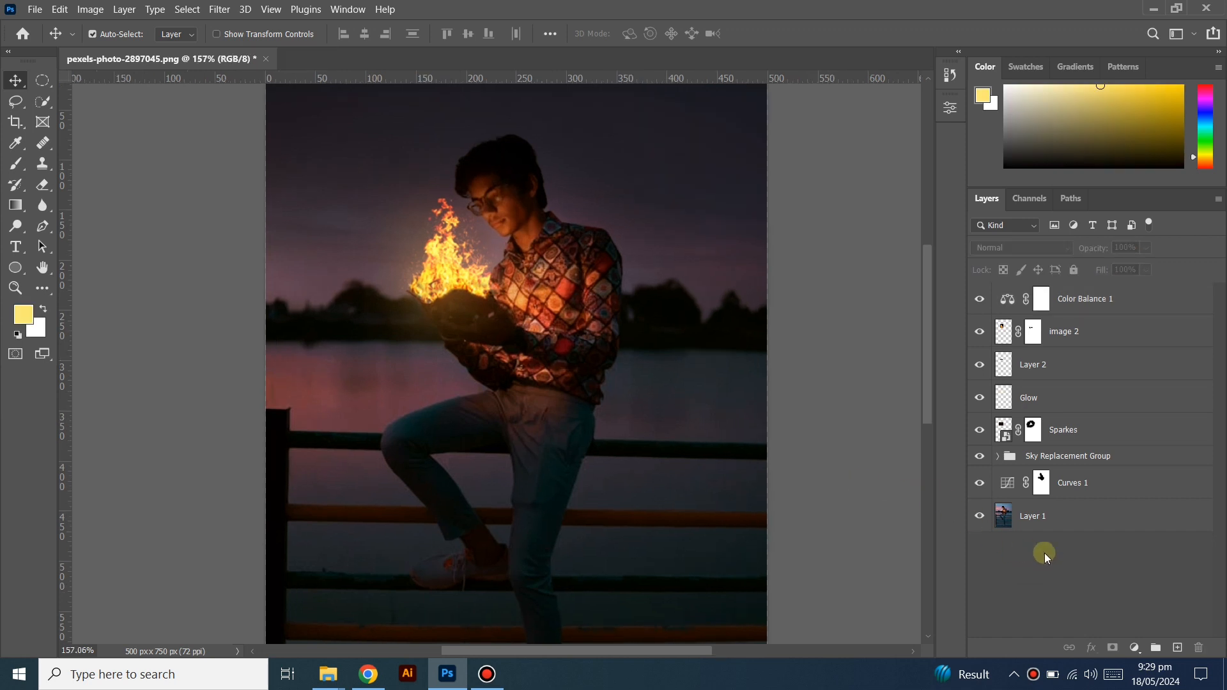
left_click(1100, 490)
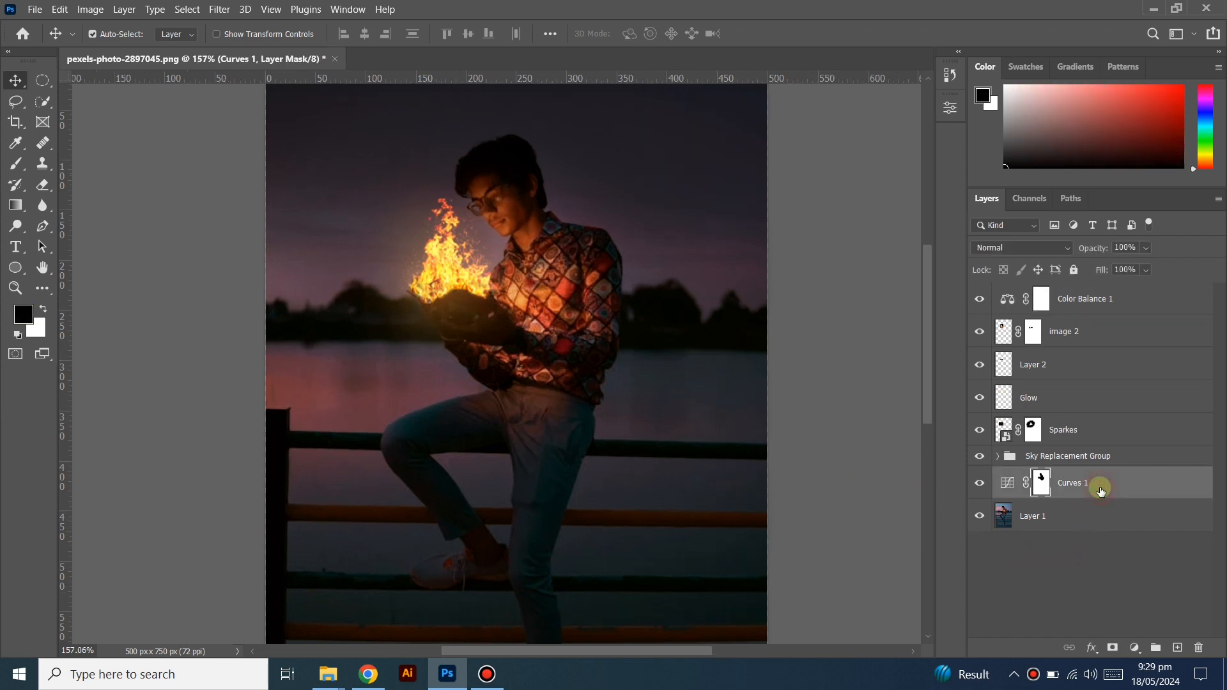
left_click(1077, 305, "shift")
left_click(1155, 652)
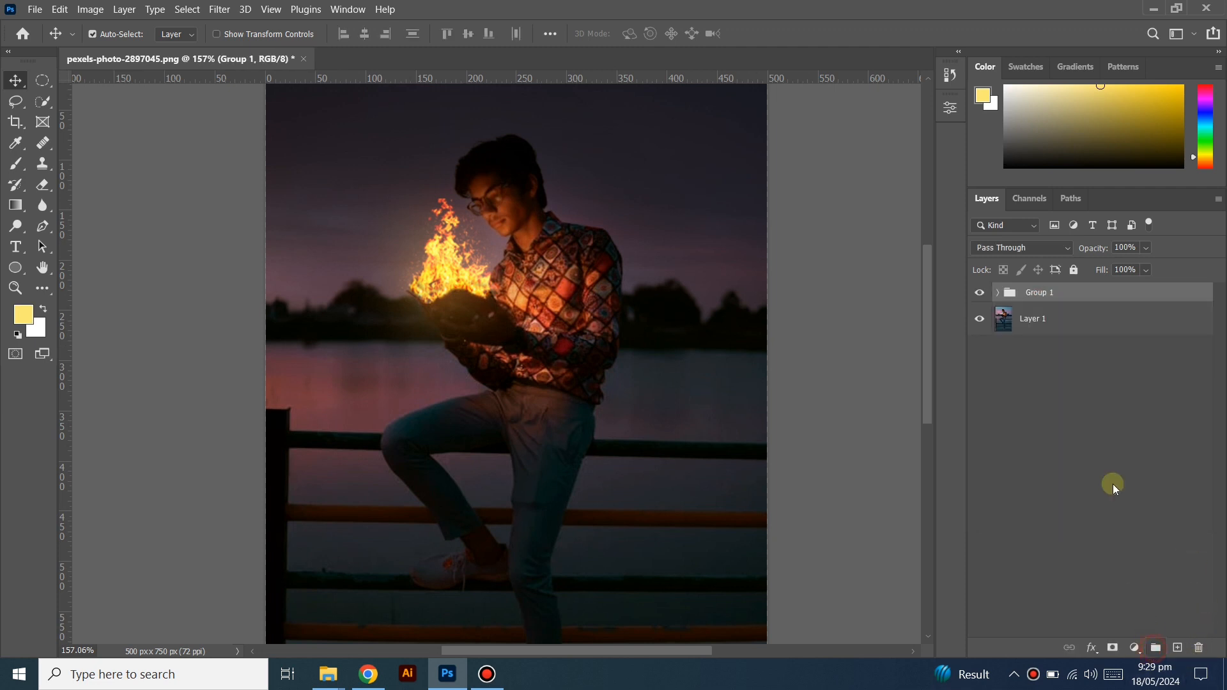
Toggle the new group's visibility off and on to compare the original photo with the finished edit
left_click(981, 293)
left_click(980, 293)
left_click(980, 293)
left_click(980, 293)
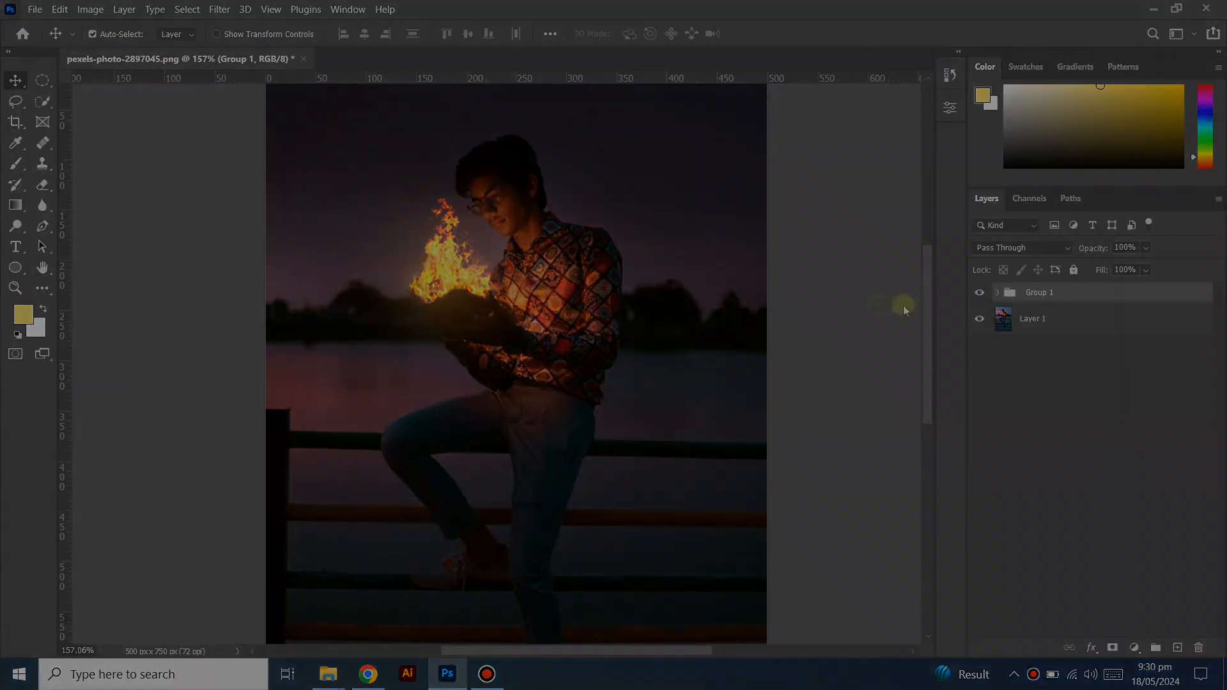